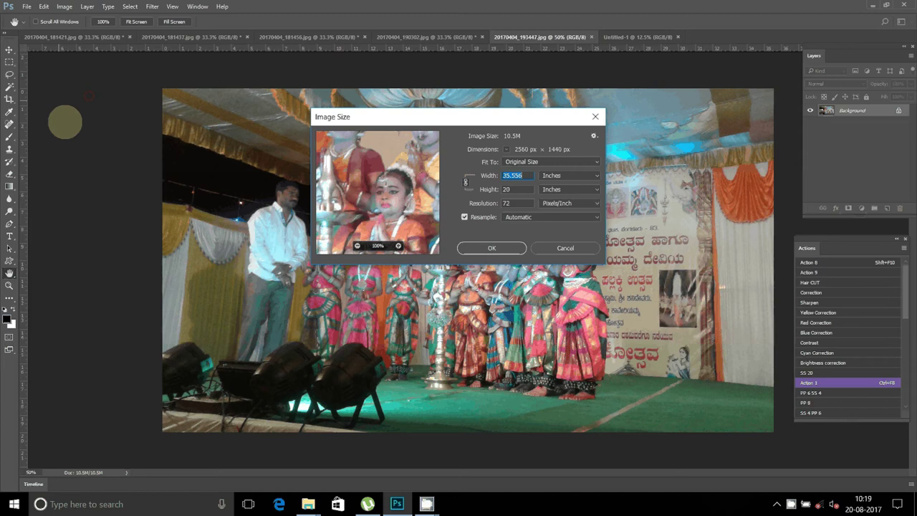
Try an 8-inch width, then close Image Size, keeping the stage photo at 10.5M
{"action": "type", "text": "8"}
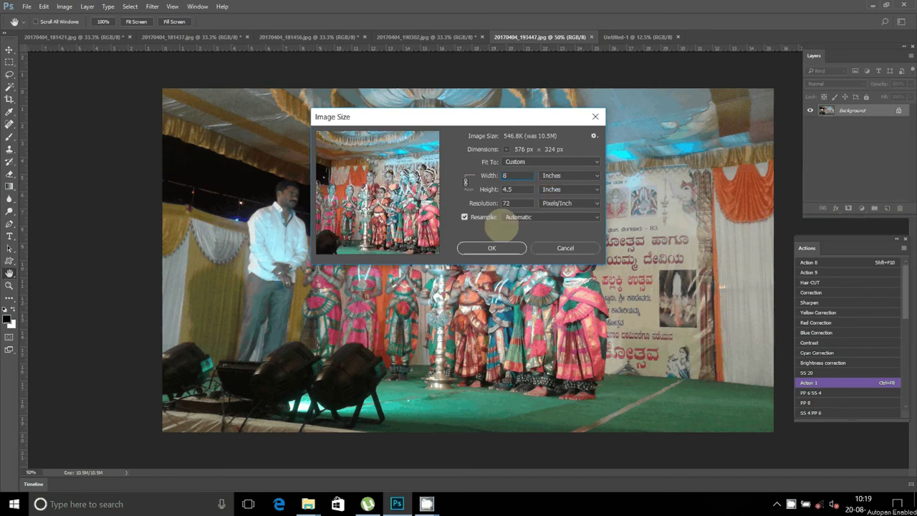
{"action": "left_click", "coordinate": [491, 248]}
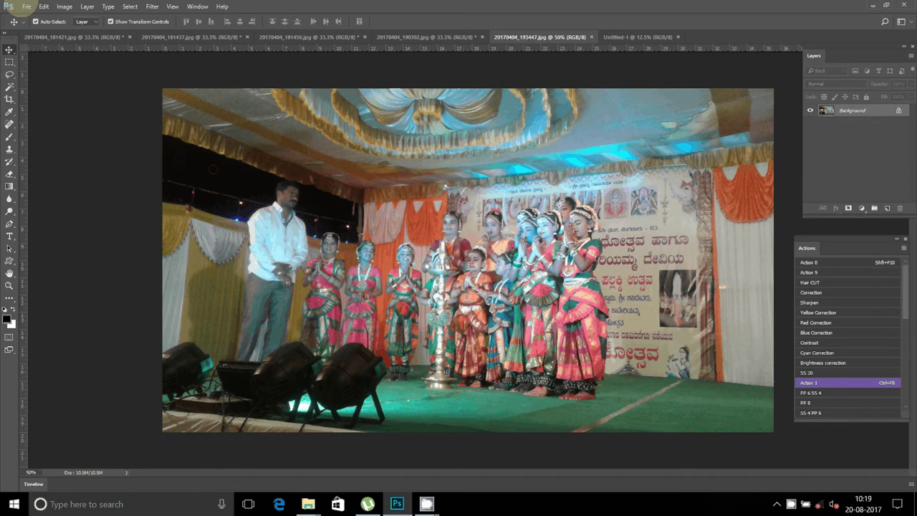
Step back the stage photo's last edit, cut it, and paste it back as a layer
{"action": "left_click", "coordinate": [43, 6]}
{"action": "left_click", "coordinate": [161, 39]}
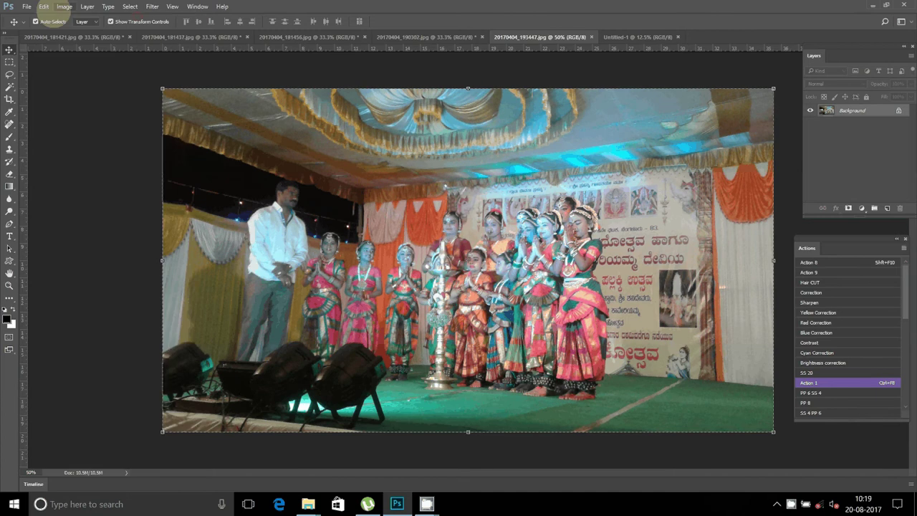
{"action": "key", "text": "ctrl+alt+z"}
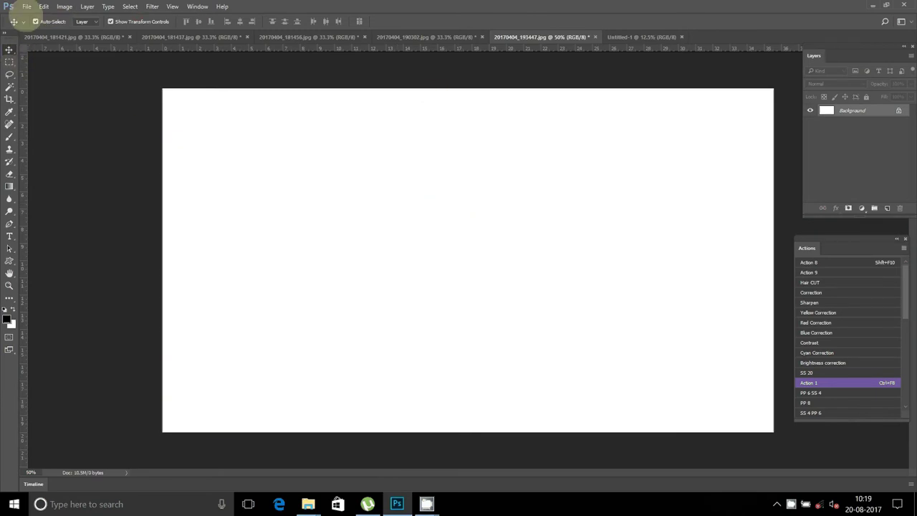
{"action": "left_click", "coordinate": [44, 6]}
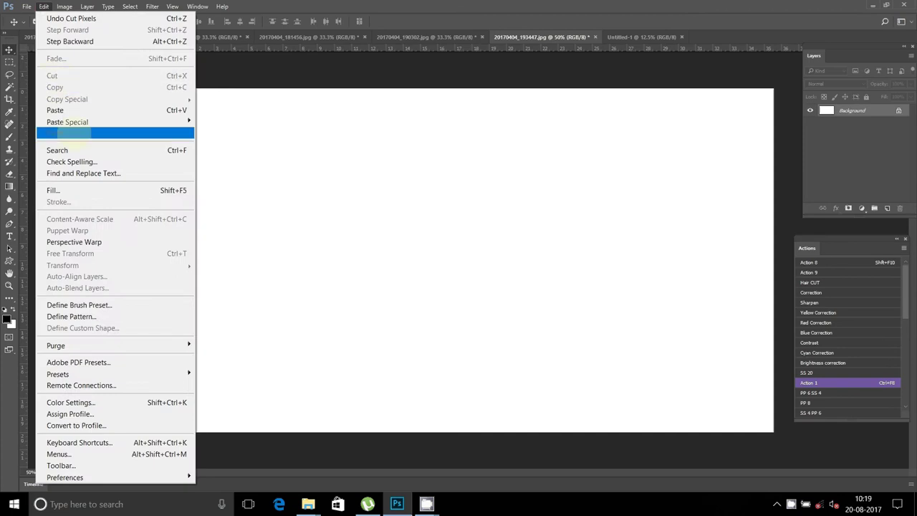
{"action": "left_click", "coordinate": [57, 110]}
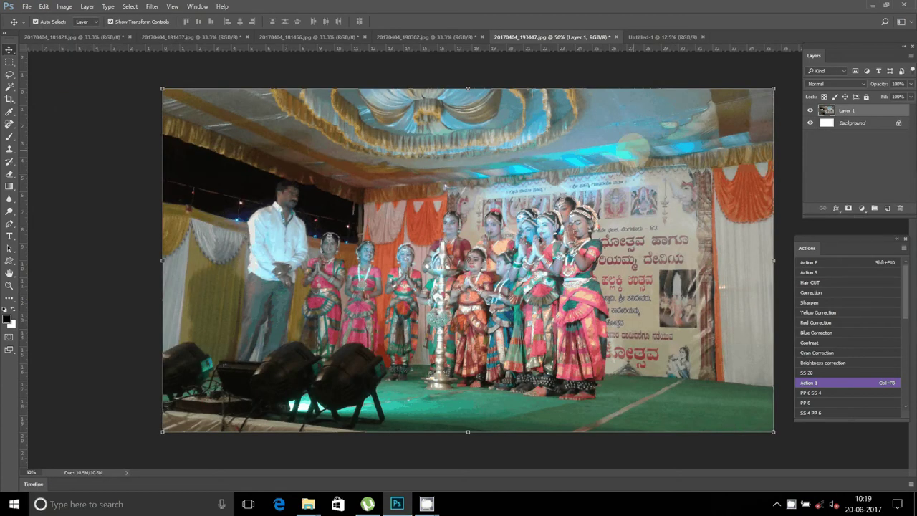
{"action": "left_click_drag", "start_coordinate": [630, 147], "coordinate": [623, 119]}
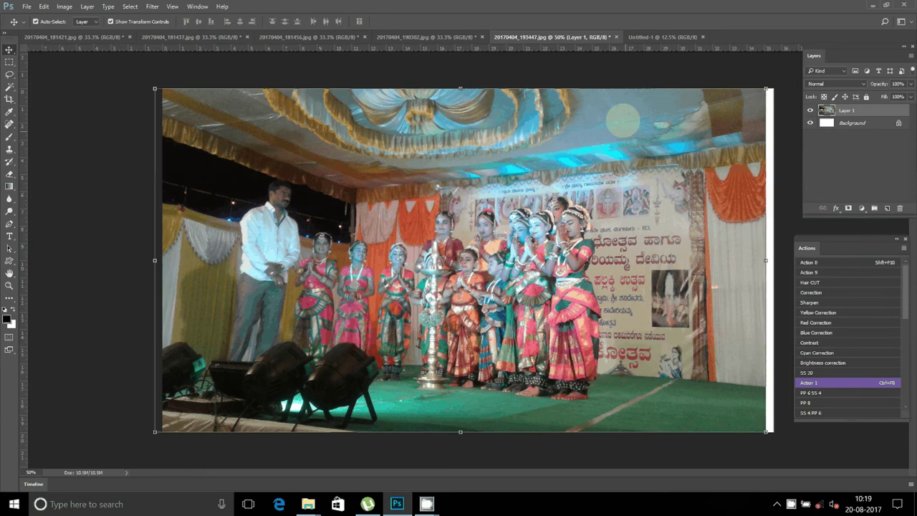
Close the stage photo unsaved and paste it into Untitled-1's top-left corner as Layer 1
{"action": "key", "text": "ctrl+w"}
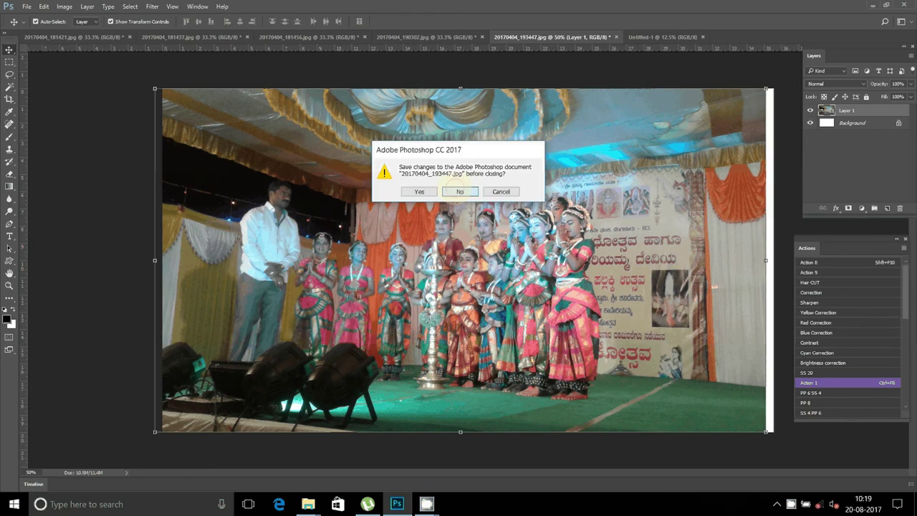
{"action": "left_click", "coordinate": [460, 191]}
{"action": "left_click", "coordinate": [44, 7]}
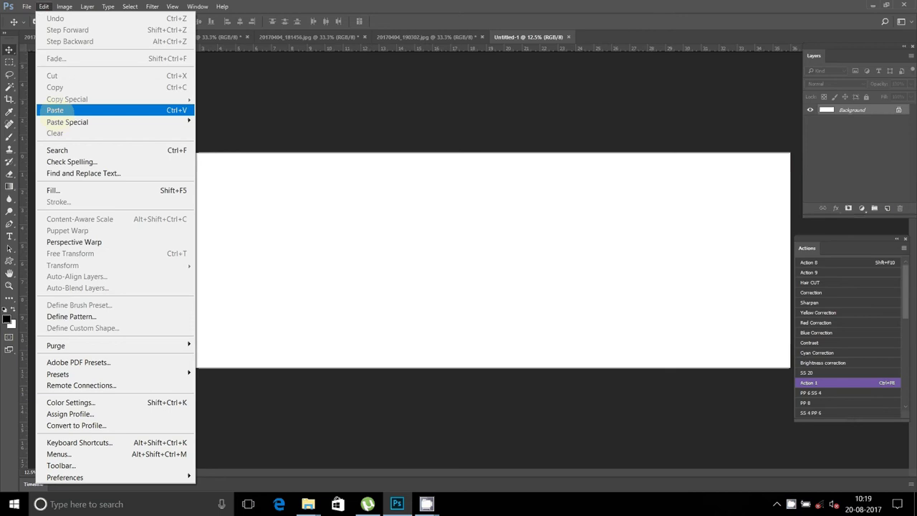
{"action": "left_click", "coordinate": [66, 111]}
{"action": "left_click_drag", "start_coordinate": [561, 233], "coordinate": [374, 190]}
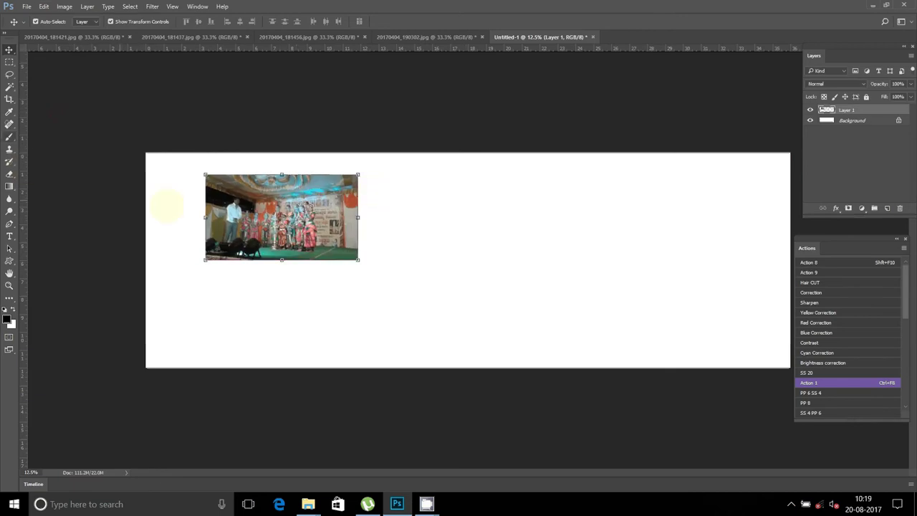
{"action": "left_click_drag", "start_coordinate": [294, 190], "coordinate": [240, 175]}
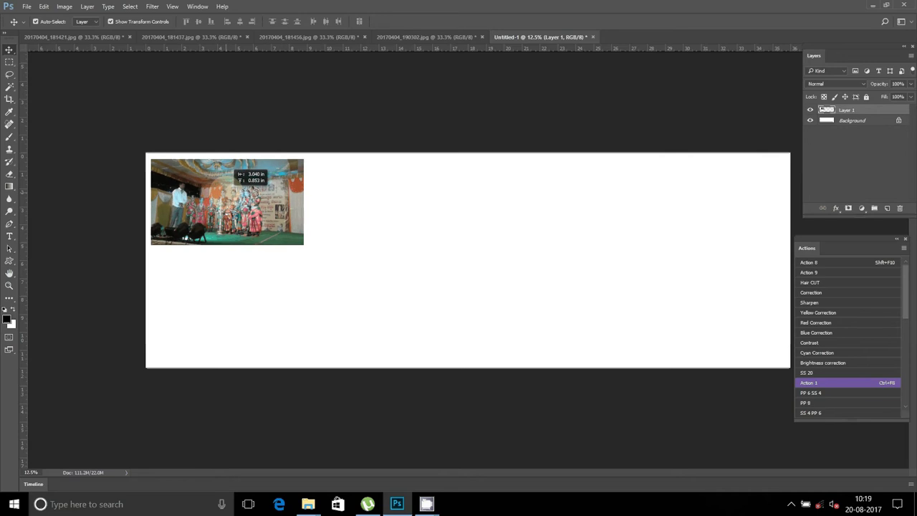
{"action": "left_click", "coordinate": [424, 37]}
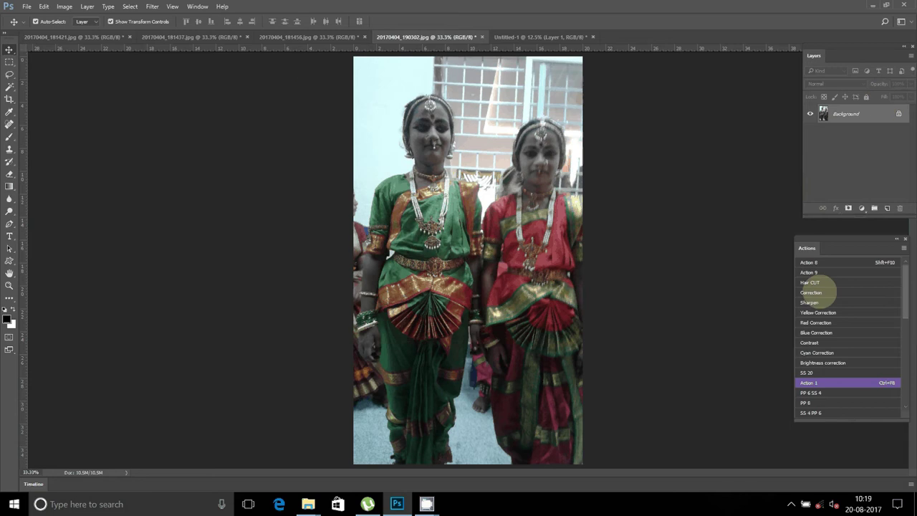
Apply the Correction action to the two-dancer photo, cut all of it, and close it unsaved
{"action": "left_click", "coordinate": [812, 293]}
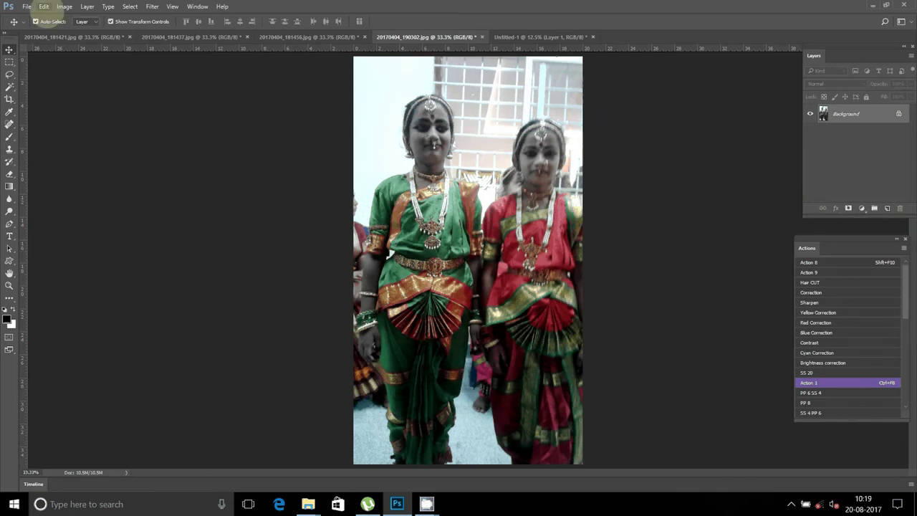
{"action": "left_click", "coordinate": [130, 6]}
{"action": "left_click", "coordinate": [138, 16]}
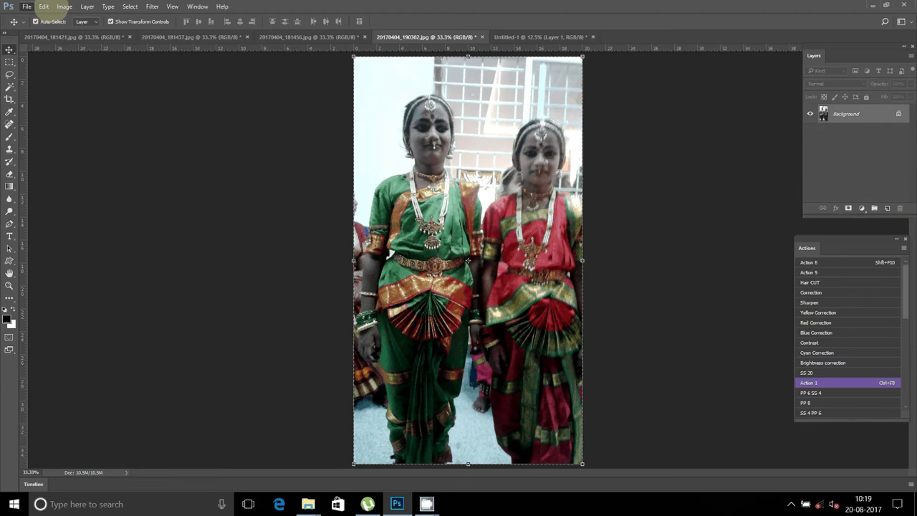
{"action": "left_click", "coordinate": [46, 6]}
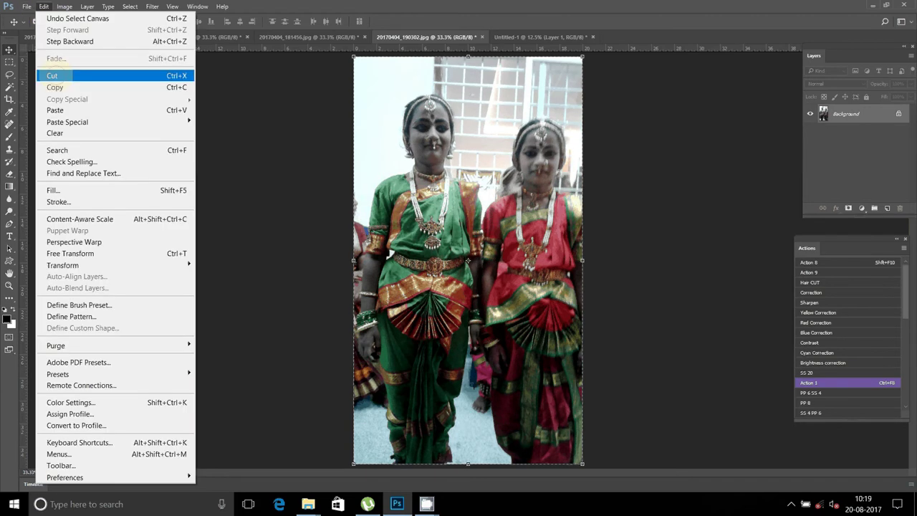
{"action": "left_click", "coordinate": [51, 75]}
{"action": "left_click", "coordinate": [482, 36]}
{"action": "left_click", "coordinate": [460, 190]}
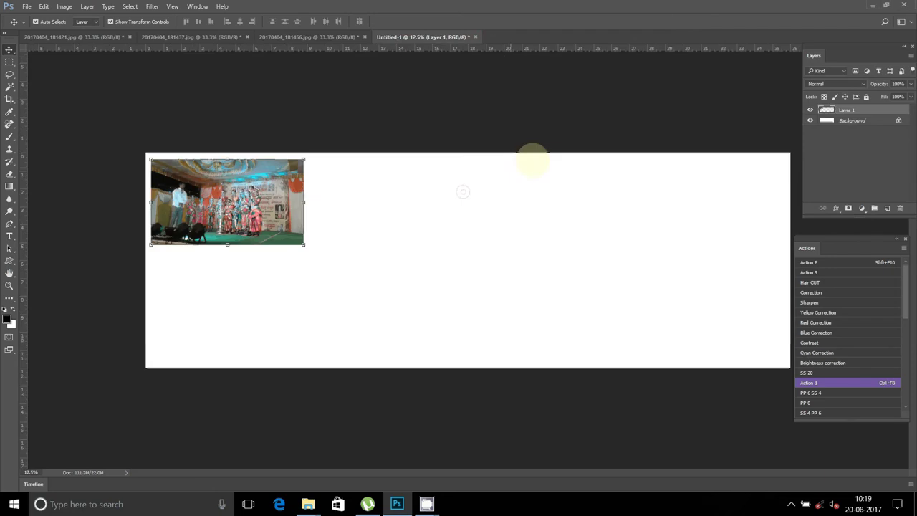
Paste the dancer photo into Untitled-1 as Layer 2, below the stage photo
{"action": "left_click", "coordinate": [44, 6]}
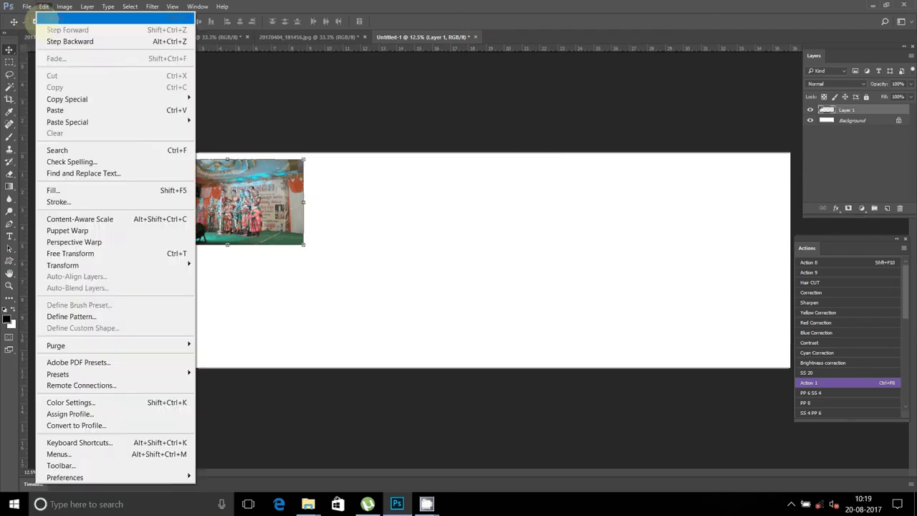
{"action": "left_click", "coordinate": [55, 110]}
{"action": "mouse_move", "coordinate": [482, 219]}
{"action": "left_mouse_down"}
{"action": "mouse_move", "coordinate": [425, 259]}
{"action": "mouse_move", "coordinate": [216, 236]}
{"action": "left_mouse_up"}
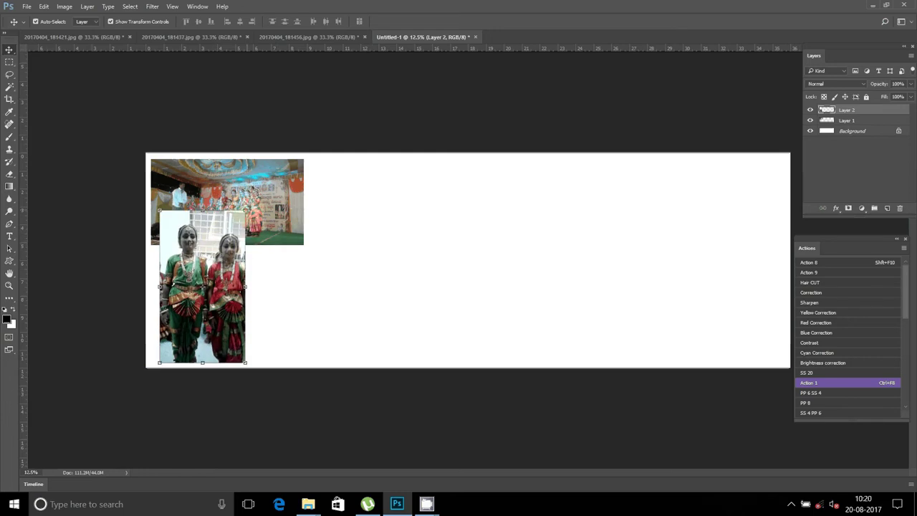
Delete the dancer photo's strip overlapping the stage photo, then deselect
{"action": "left_click_drag", "start_coordinate": [204, 232], "coordinate": [201, 238]}
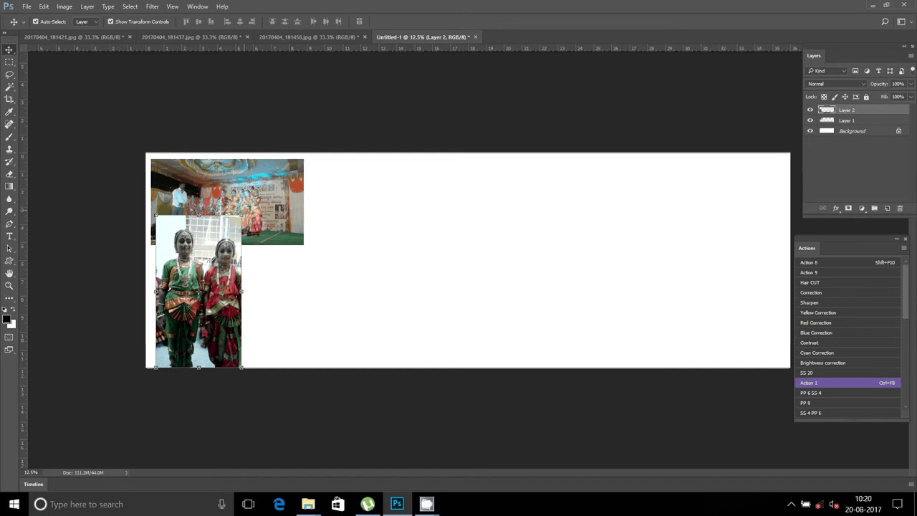
{"action": "left_click", "coordinate": [9, 62]}
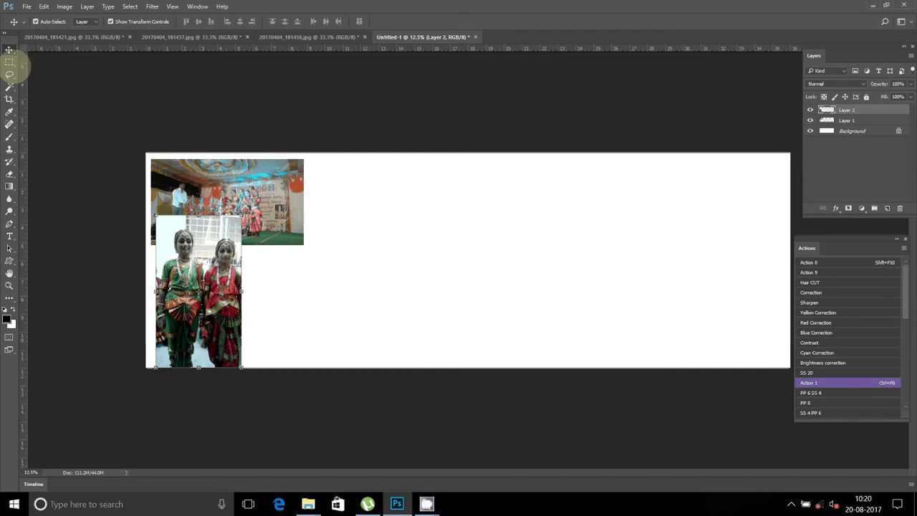
{"action": "left_click_drag", "start_coordinate": [139, 198], "coordinate": [255, 227]}
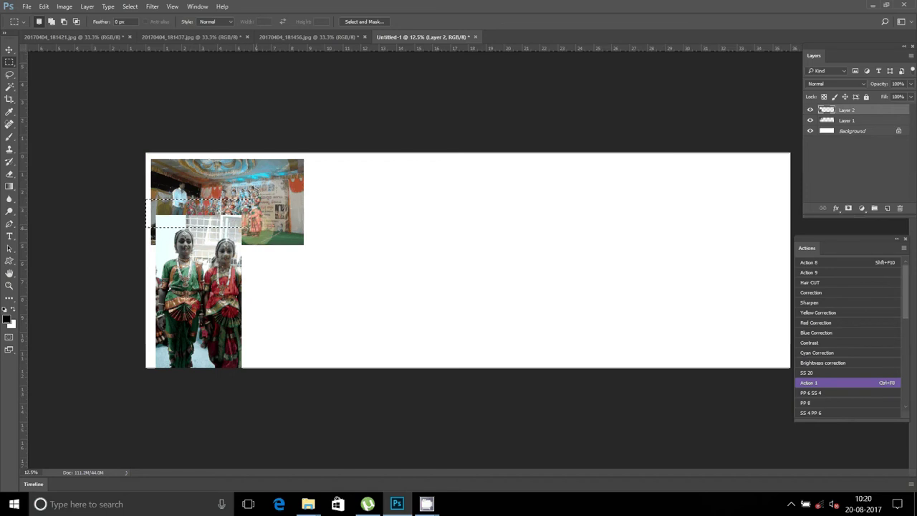
{"action": "key", "text": "Delete"}
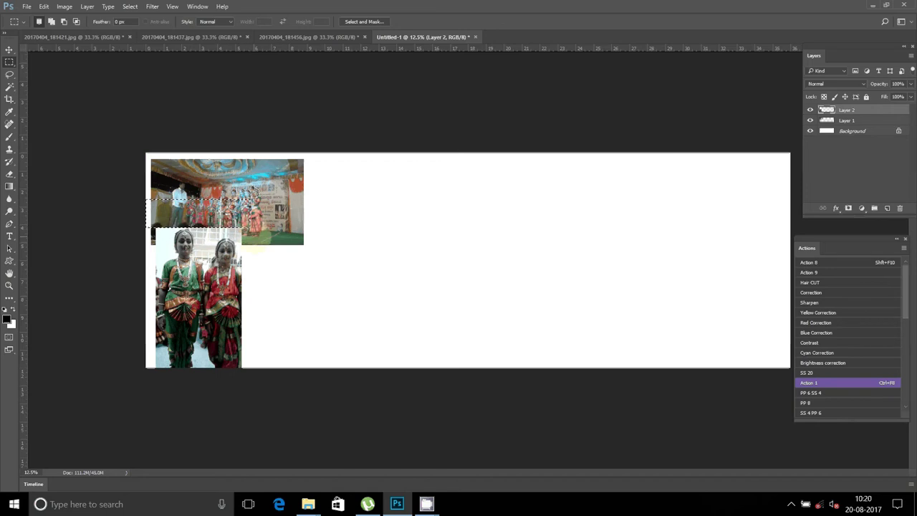
{"action": "key", "text": "ctrl+d"}
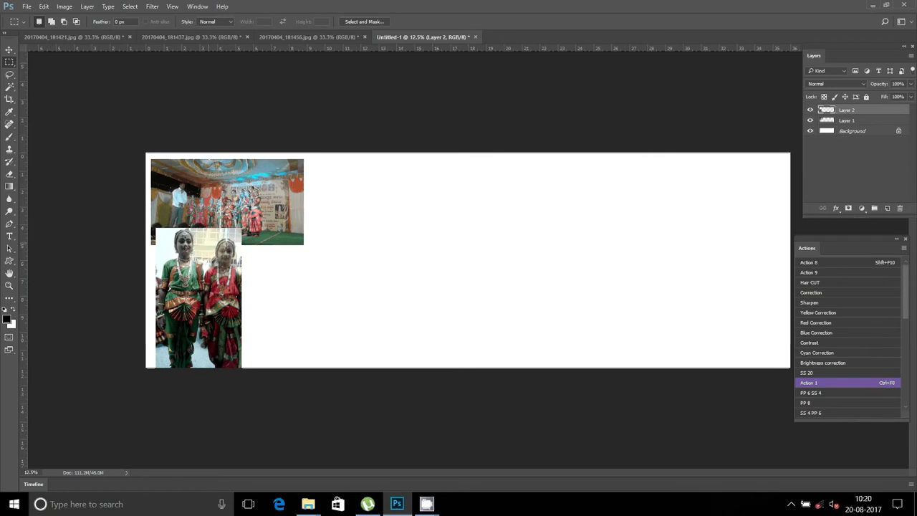
Scale the dancer photo to about 80% and align it just under the stage photo
{"action": "left_click", "coordinate": [9, 50]}
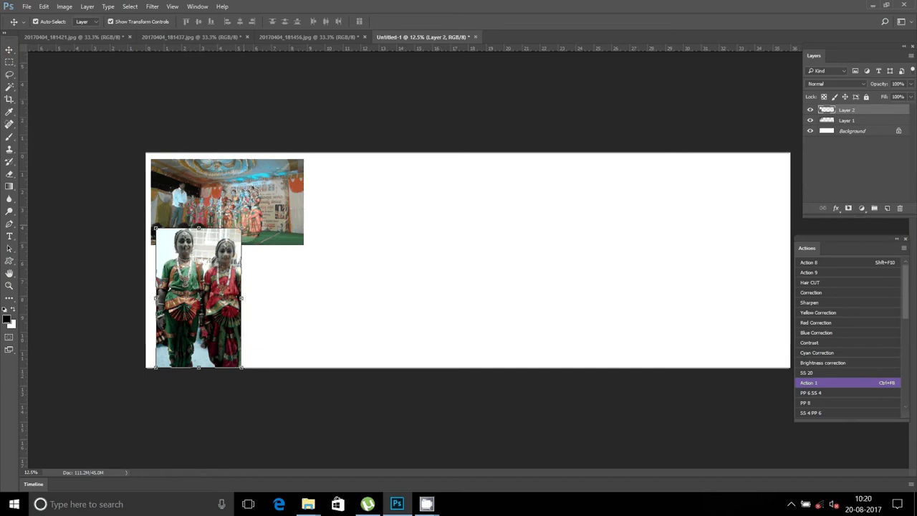
{"action": "left_click_drag", "start_coordinate": [241, 229], "coordinate": [225, 255]}
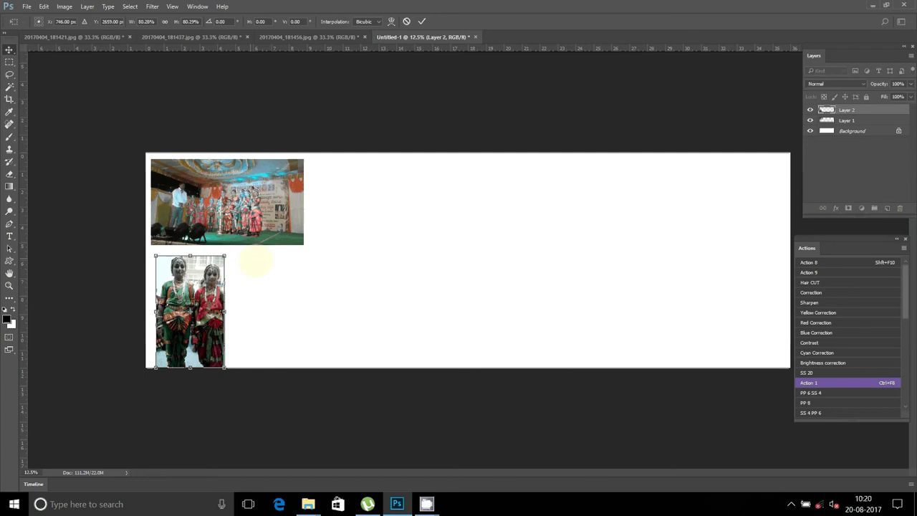
{"action": "key", "text": "Return"}
{"action": "left_click_drag", "start_coordinate": [193, 280], "coordinate": [188, 275]}
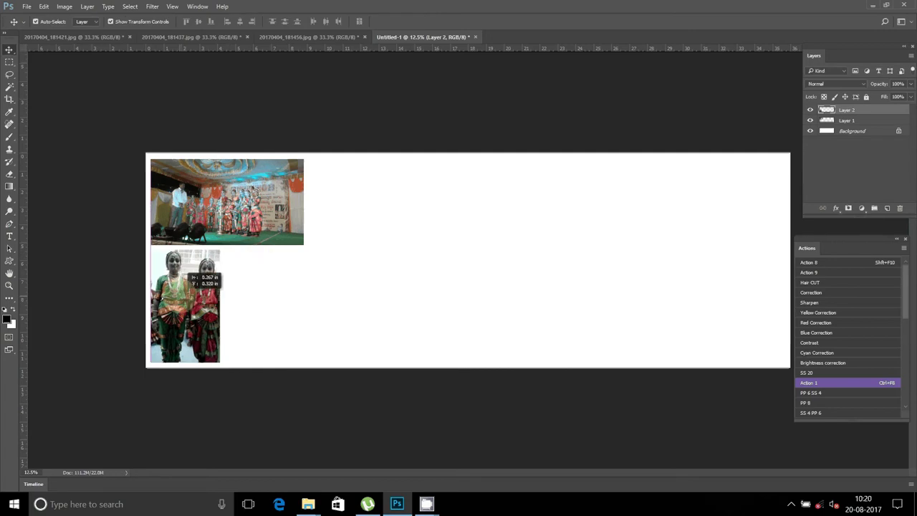
{"action": "left_click", "coordinate": [308, 37]}
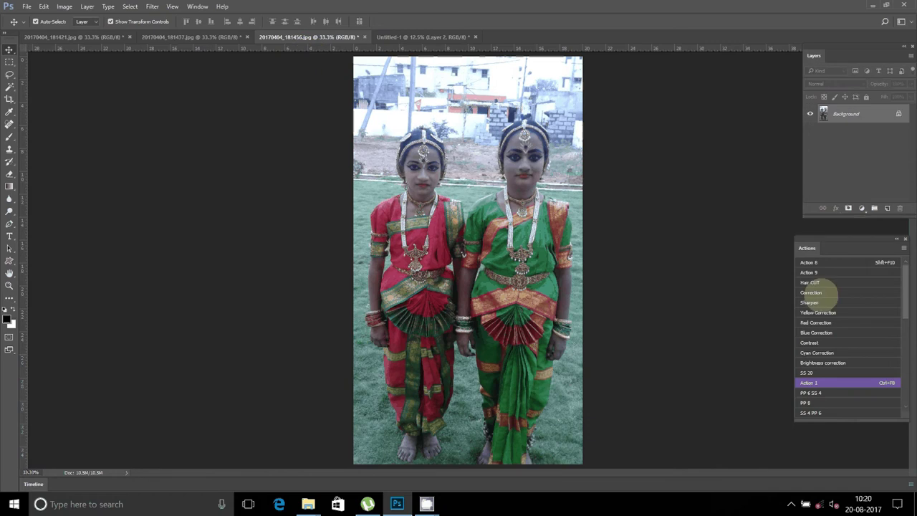
Brighten the 181456 photo with Action 1 and marquee the portrait below the buildings
{"action": "key", "text": "ctrl+F8"}
{"action": "key", "text": "m"}
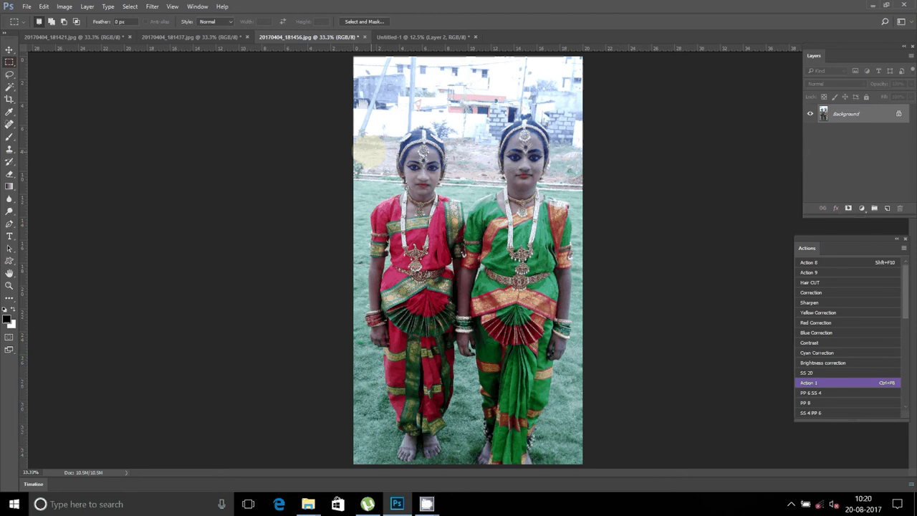
{"action": "mouse_move", "coordinate": [354, 111]}
{"action": "left_mouse_down"}
{"action": "mouse_move", "coordinate": [487, 288]}
{"action": "mouse_move", "coordinate": [585, 458]}
{"action": "left_mouse_up"}
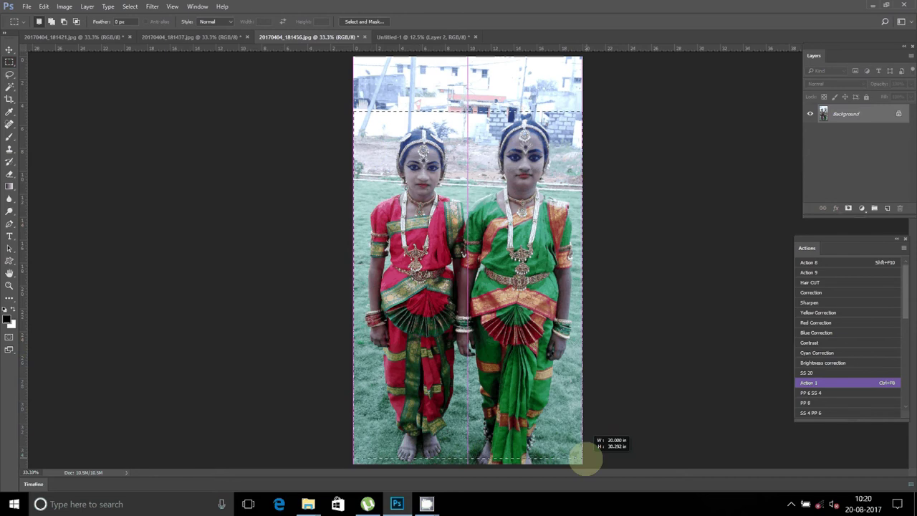
{"action": "left_click", "coordinate": [512, 158]}
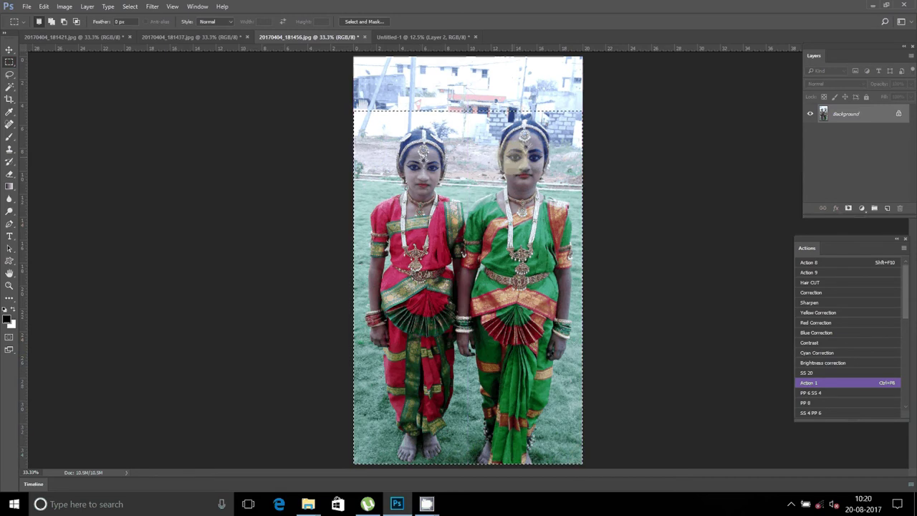
Cut the selected portrait and close 20170404_181456.jpg without saving
{"action": "right_click", "coordinate": [513, 159]}
{"action": "left_click", "coordinate": [549, 252]}
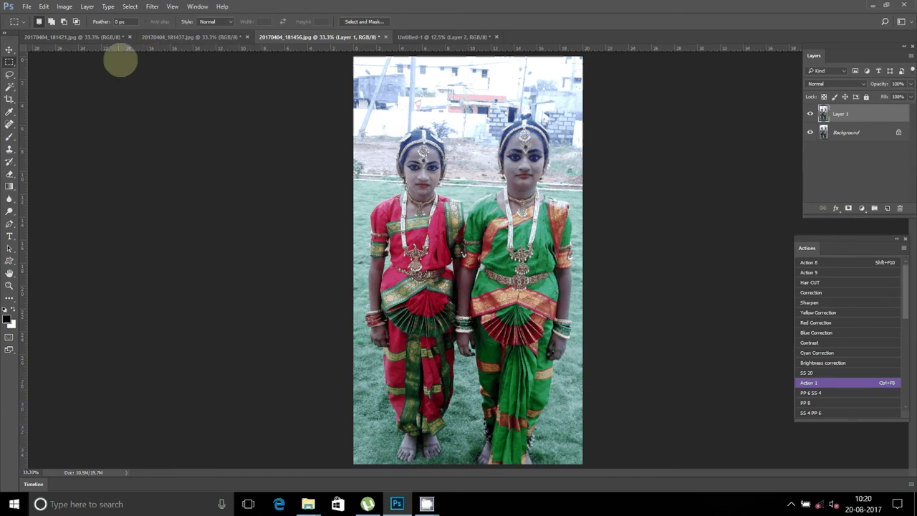
{"action": "key", "text": "ctrl+z"}
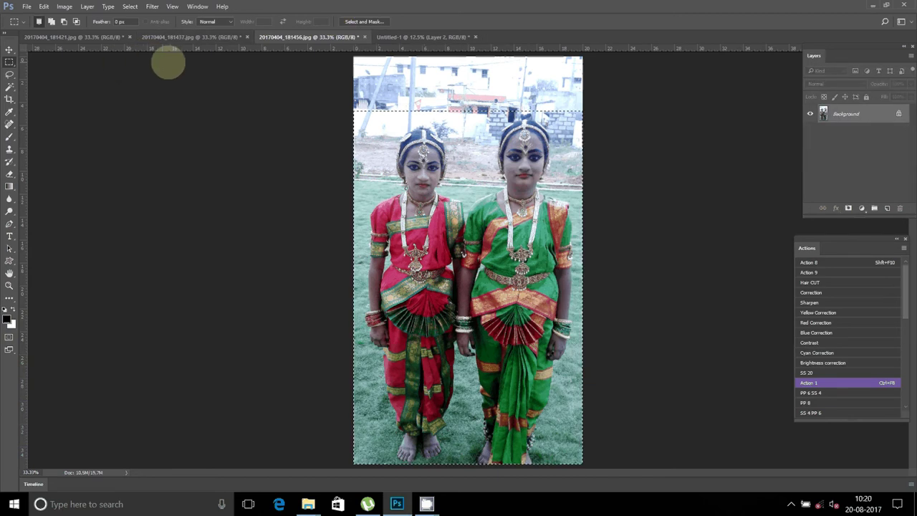
{"action": "left_click", "coordinate": [43, 7]}
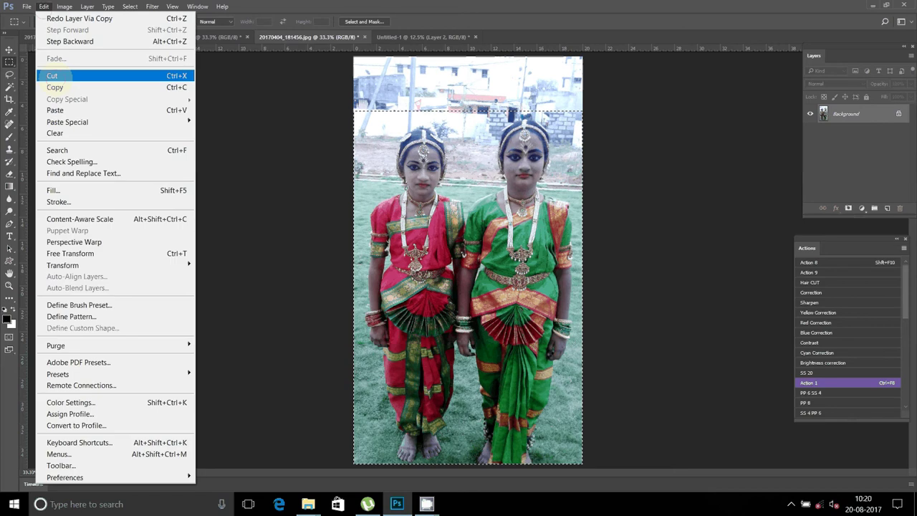
{"action": "left_click", "coordinate": [52, 75]}
{"action": "left_click", "coordinate": [364, 37]}
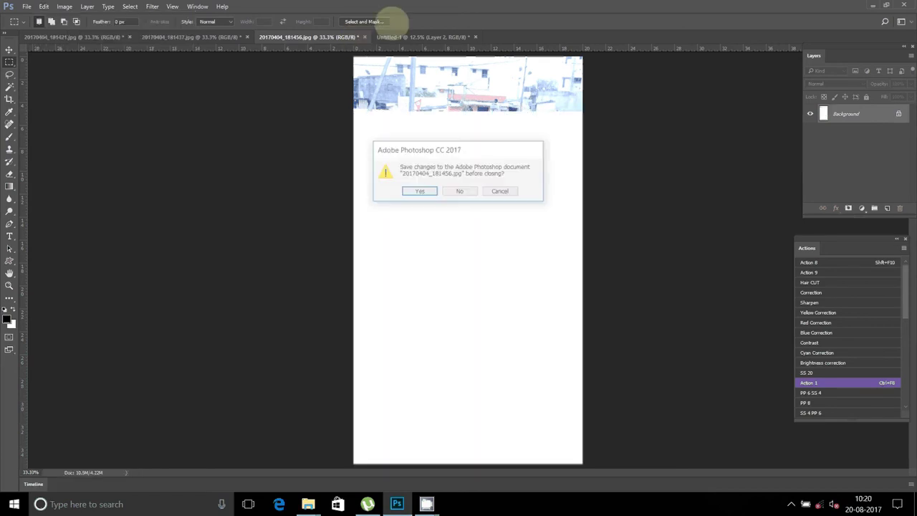
{"action": "left_click", "coordinate": [460, 191]}
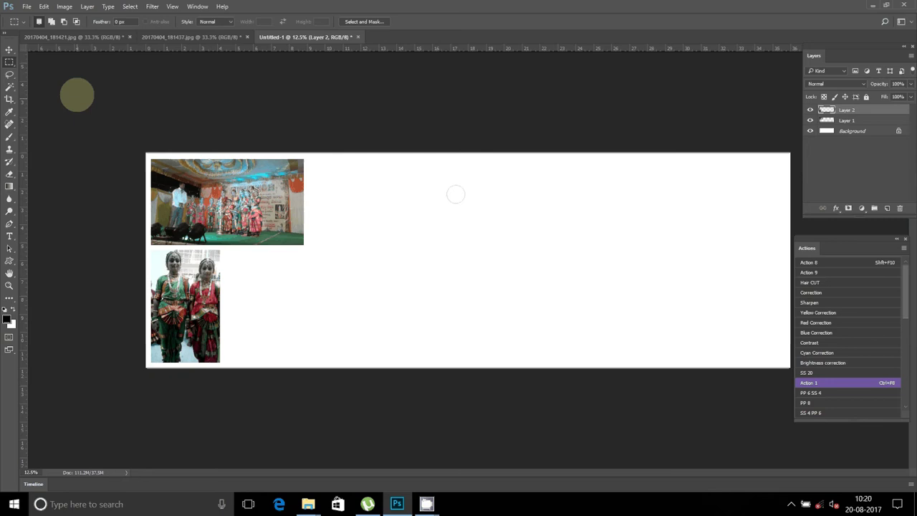
Paste the portrait into Untitled-1 as Layer 3 beside Layer 2, scaled to about 85%
{"action": "left_click", "coordinate": [43, 6]}
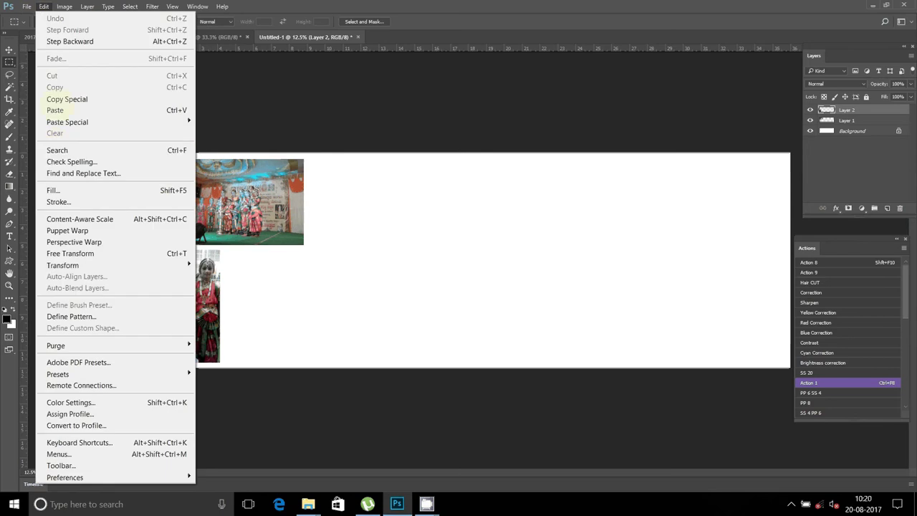
{"action": "left_click", "coordinate": [55, 109]}
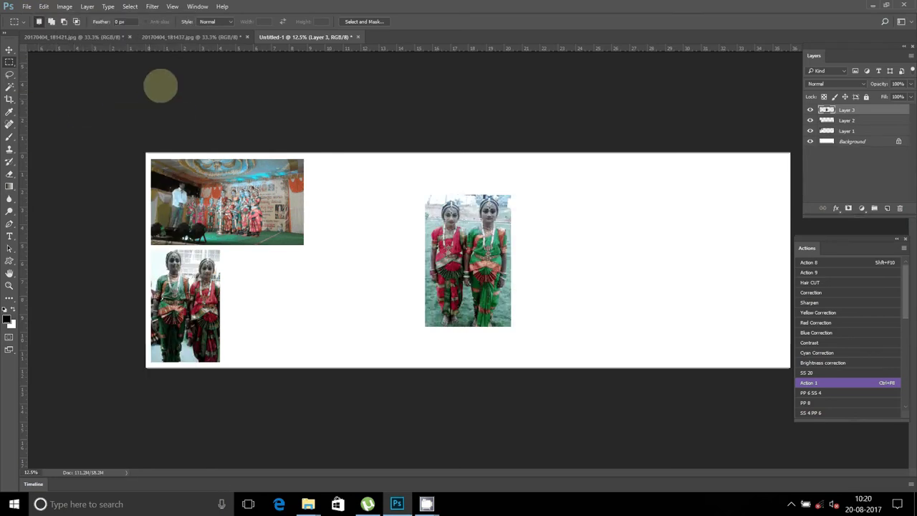
{"action": "left_click", "coordinate": [9, 49]}
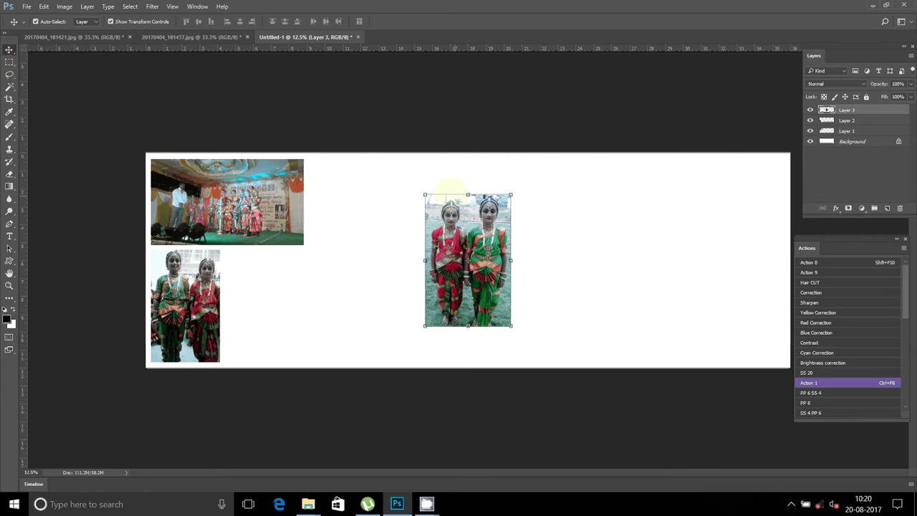
{"action": "mouse_move", "coordinate": [450, 188]}
{"action": "left_mouse_down"}
{"action": "mouse_move", "coordinate": [262, 244]}
{"action": "mouse_move", "coordinate": [269, 232]}
{"action": "mouse_move", "coordinate": [267, 242]}
{"action": "mouse_move", "coordinate": [300, 250]}
{"action": "left_mouse_up"}
{"action": "left_click", "coordinate": [313, 230]}
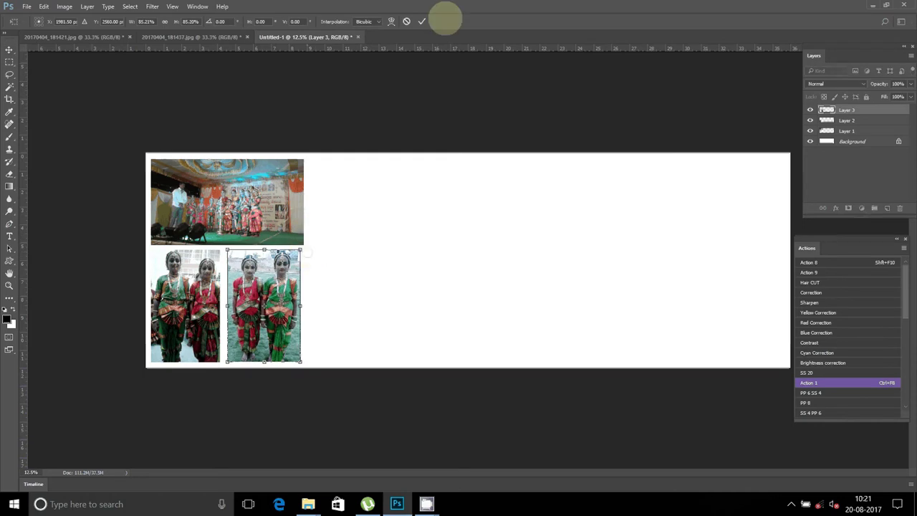
{"action": "left_click", "coordinate": [421, 21]}
Marquee and cut the girl in red from 20170404_181437.jpg, closing it unsaved
{"action": "left_click", "coordinate": [187, 38]}
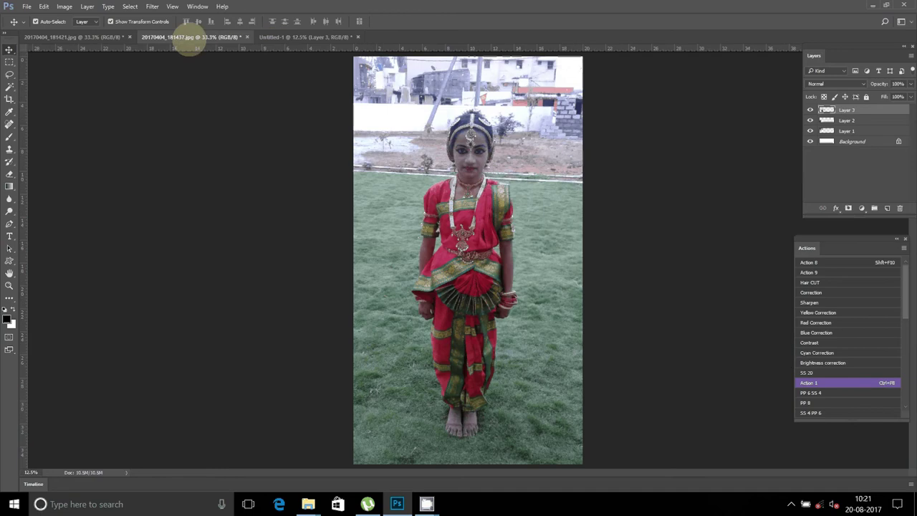
{"action": "left_click", "coordinate": [10, 63]}
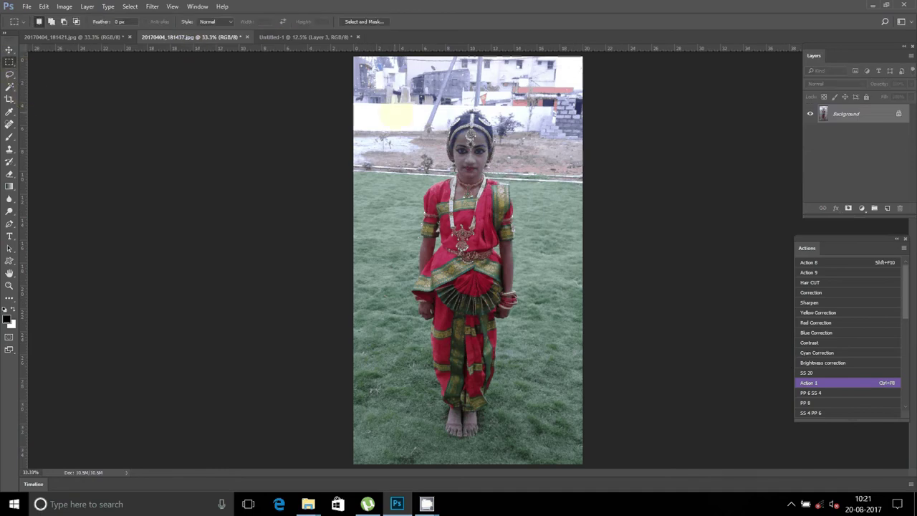
{"action": "mouse_move", "coordinate": [397, 106]}
{"action": "left_mouse_down"}
{"action": "mouse_move", "coordinate": [498, 324]}
{"action": "mouse_move", "coordinate": [533, 447]}
{"action": "left_mouse_up"}
{"action": "right_click", "coordinate": [465, 203]}
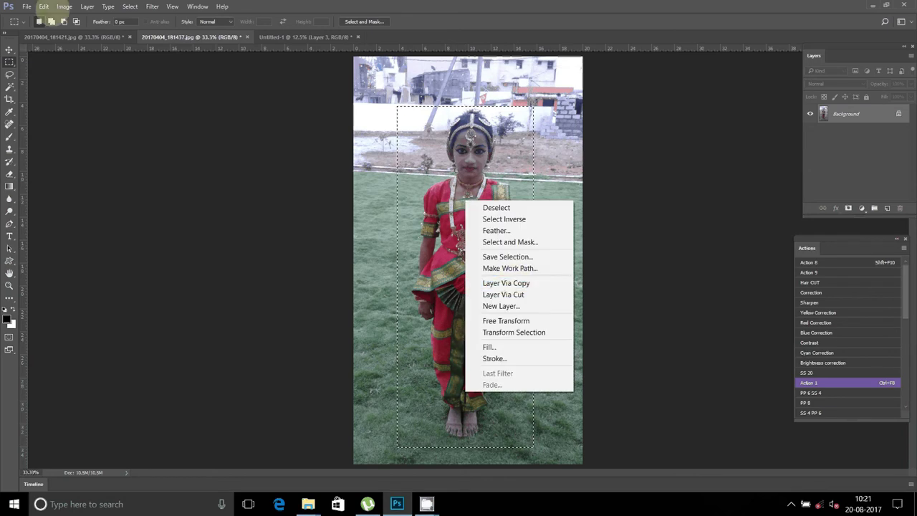
{"action": "left_click", "coordinate": [39, 21]}
{"action": "left_click", "coordinate": [44, 6]}
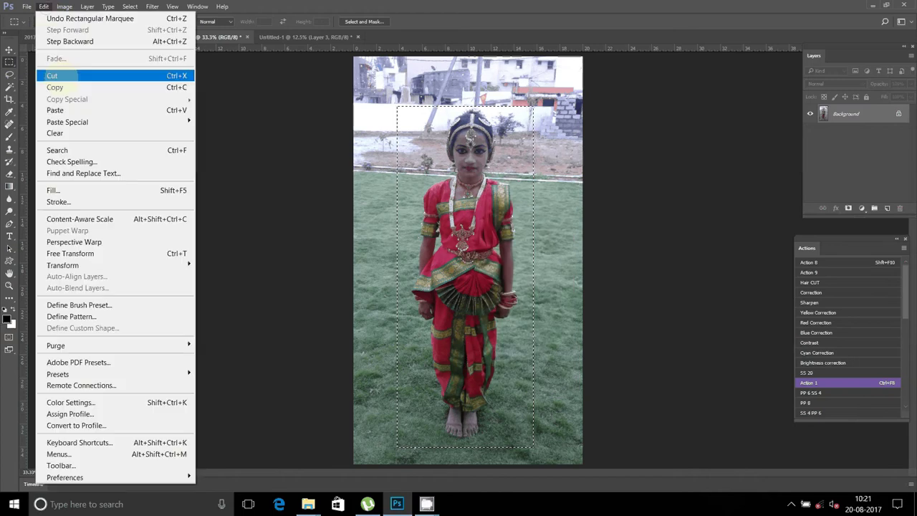
{"action": "left_click", "coordinate": [52, 76]}
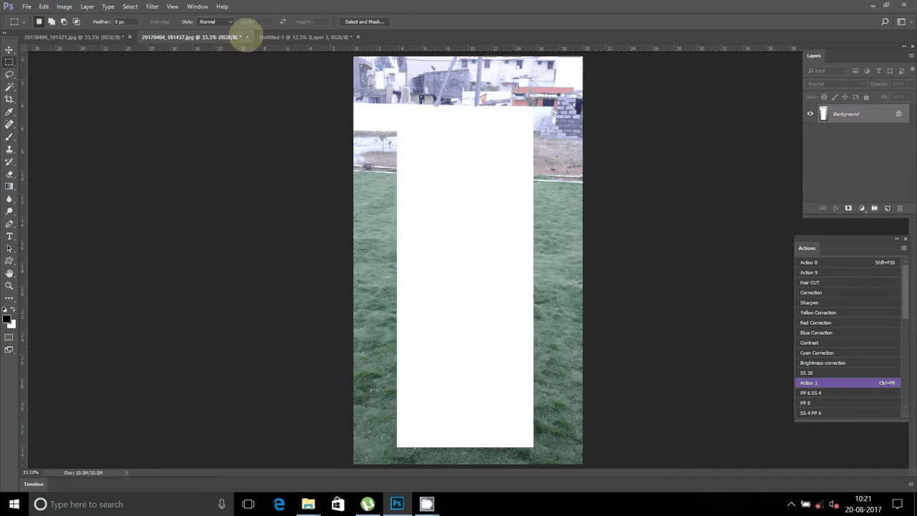
{"action": "left_click", "coordinate": [246, 36]}
{"action": "left_click", "coordinate": [460, 191]}
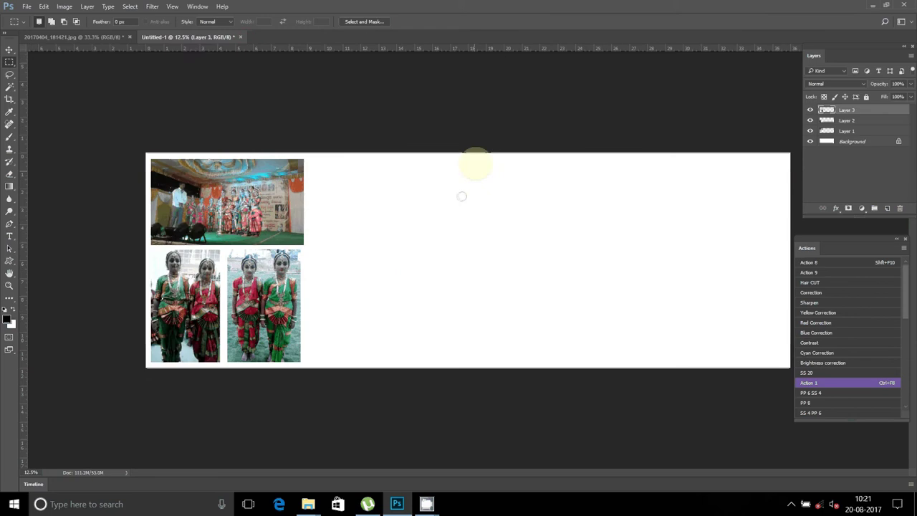
Paste her as Layer 4 beside Layer 3 at about 89%, and add a centre guide
{"action": "left_click", "coordinate": [43, 6]}
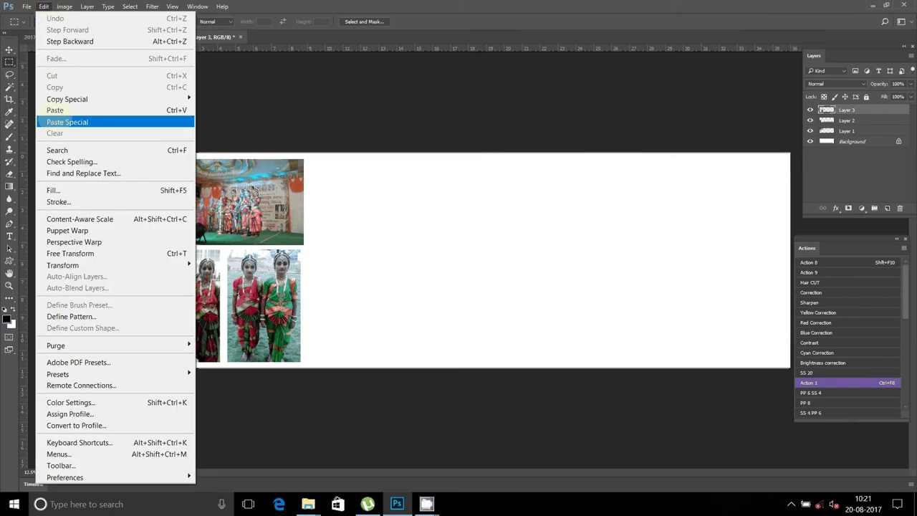
{"action": "left_click", "coordinate": [55, 109]}
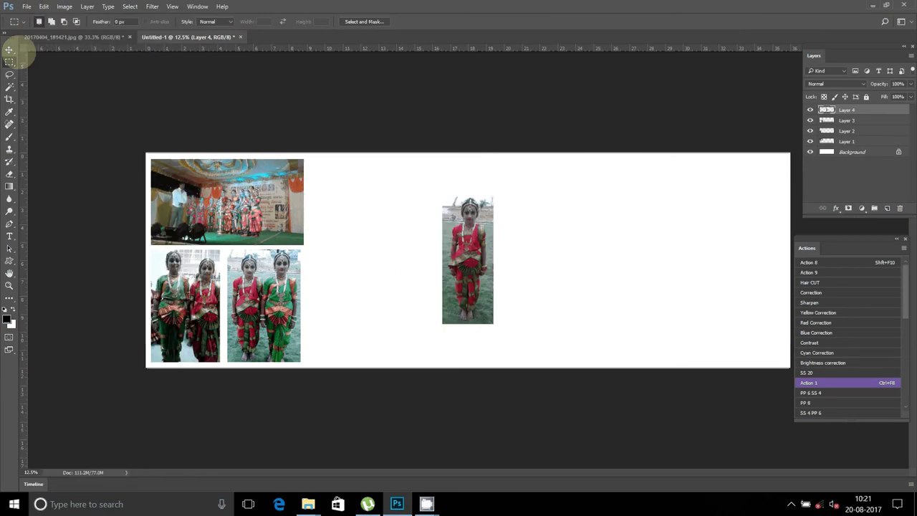
{"action": "left_click", "coordinate": [9, 49]}
{"action": "mouse_move", "coordinate": [454, 210]}
{"action": "left_mouse_down"}
{"action": "mouse_move", "coordinate": [434, 260]}
{"action": "mouse_move", "coordinate": [309, 236]}
{"action": "mouse_move", "coordinate": [351, 248]}
{"action": "left_mouse_up"}
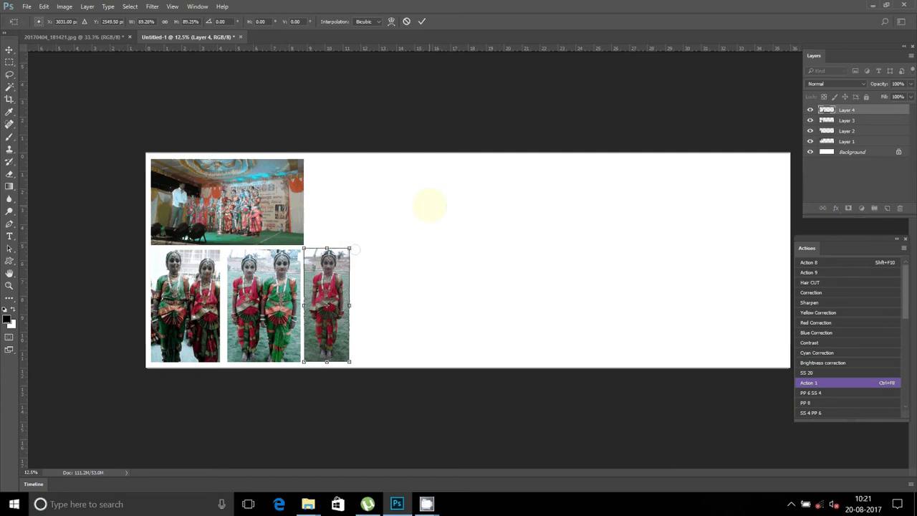
{"action": "key", "text": "Return"}
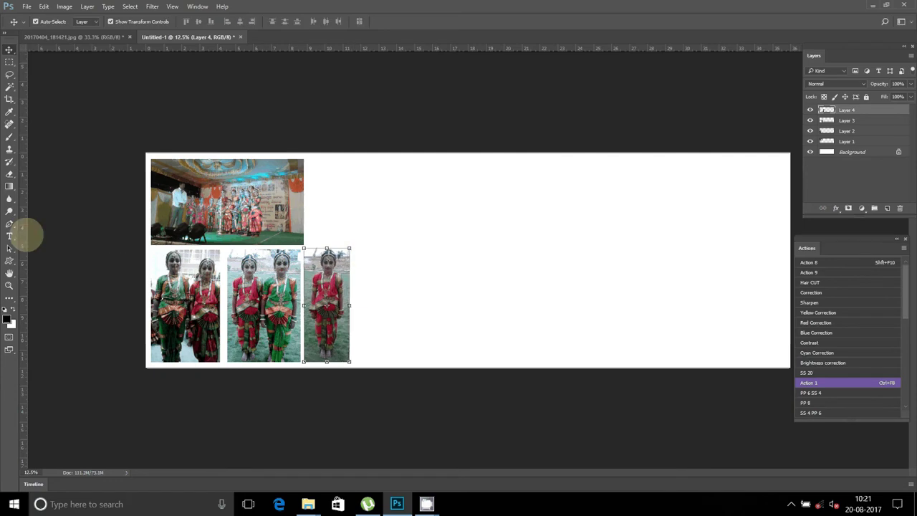
{"action": "left_click_drag", "start_coordinate": [29, 233], "coordinate": [467, 297]}
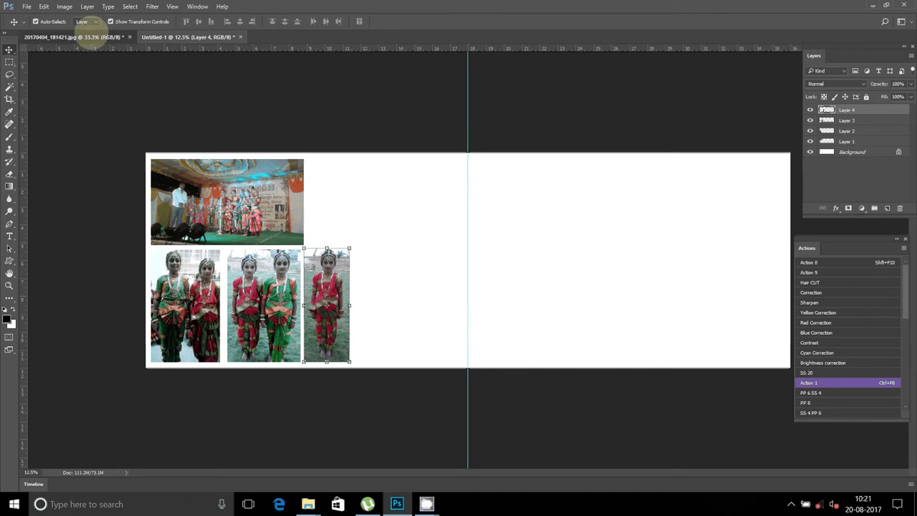
Marquee and cut the girl in green from 20170404_181421.jpg, closing it unsaved
{"action": "left_click", "coordinate": [93, 37]}
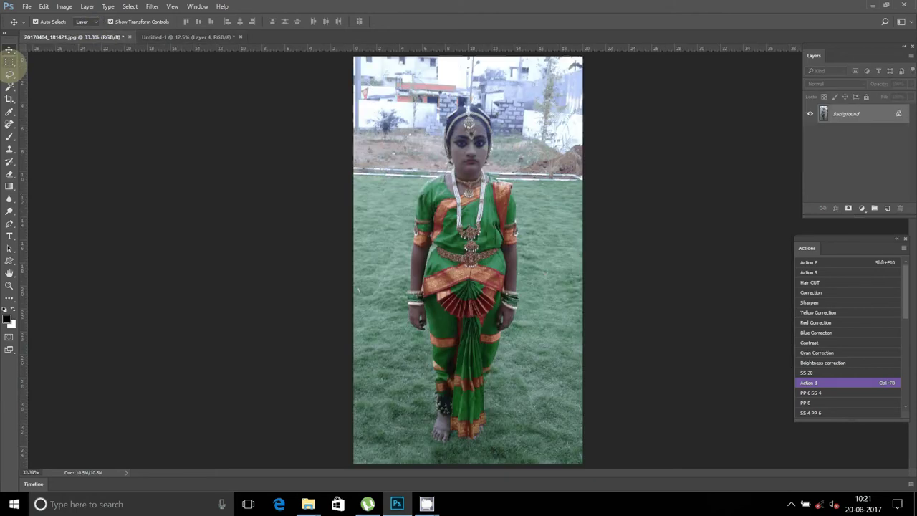
{"action": "left_click", "coordinate": [9, 61]}
{"action": "mouse_move", "coordinate": [400, 106]}
{"action": "left_mouse_down"}
{"action": "mouse_move", "coordinate": [463, 304]}
{"action": "mouse_move", "coordinate": [529, 459]}
{"action": "left_mouse_up"}
{"action": "right_click", "coordinate": [522, 304]}
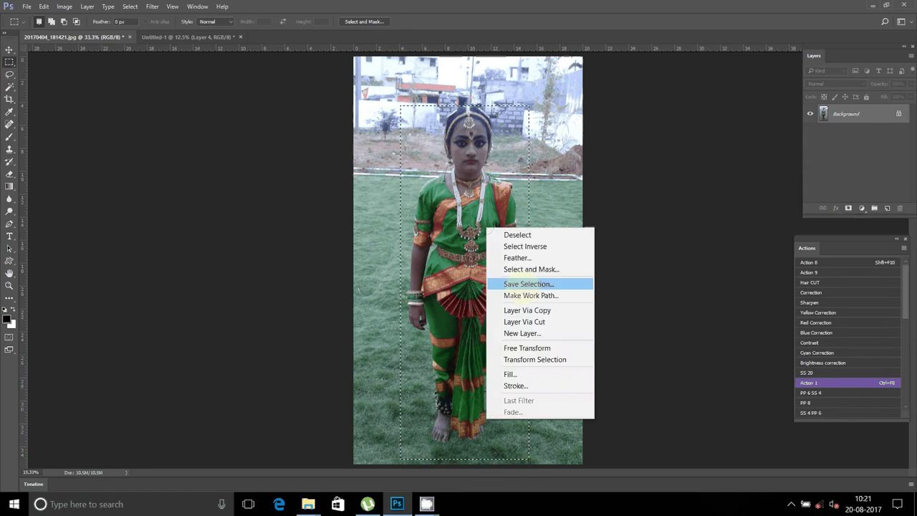
{"action": "left_click", "coordinate": [41, 7]}
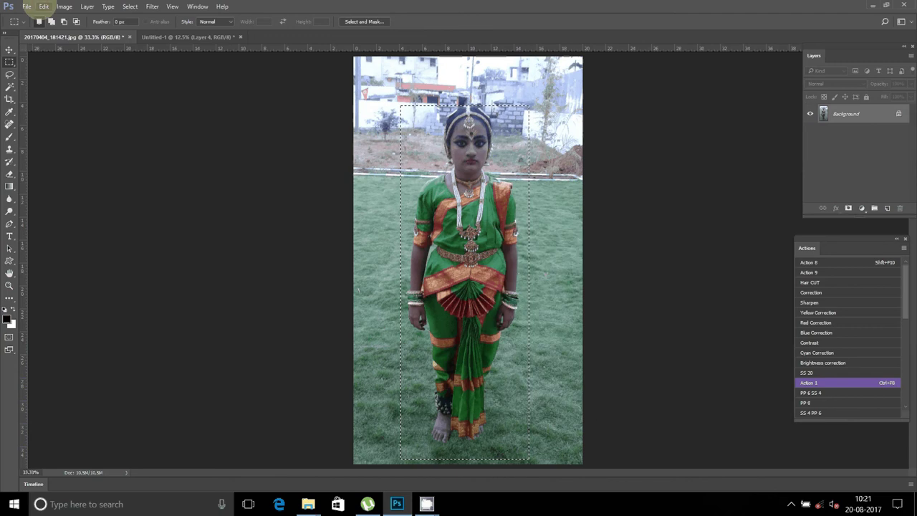
{"action": "left_click", "coordinate": [44, 6]}
{"action": "left_click", "coordinate": [54, 132]}
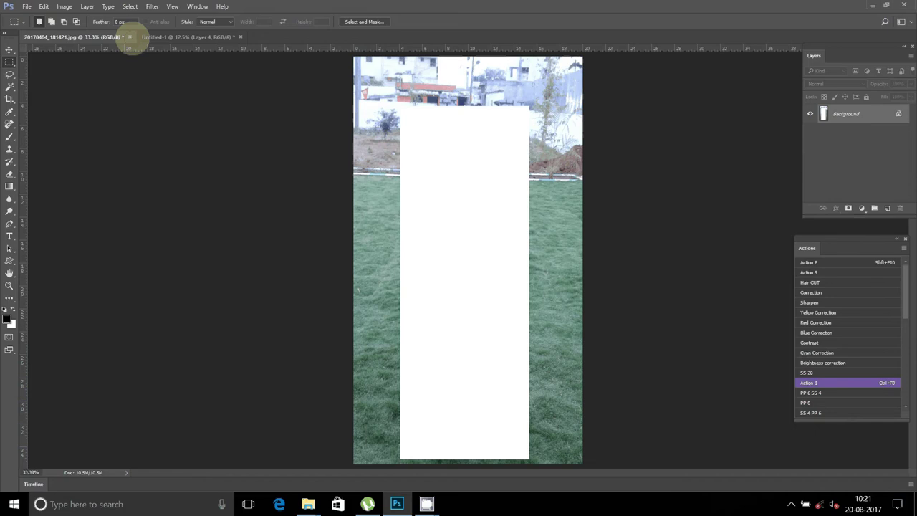
{"action": "left_click", "coordinate": [129, 37]}
{"action": "left_click", "coordinate": [460, 192]}
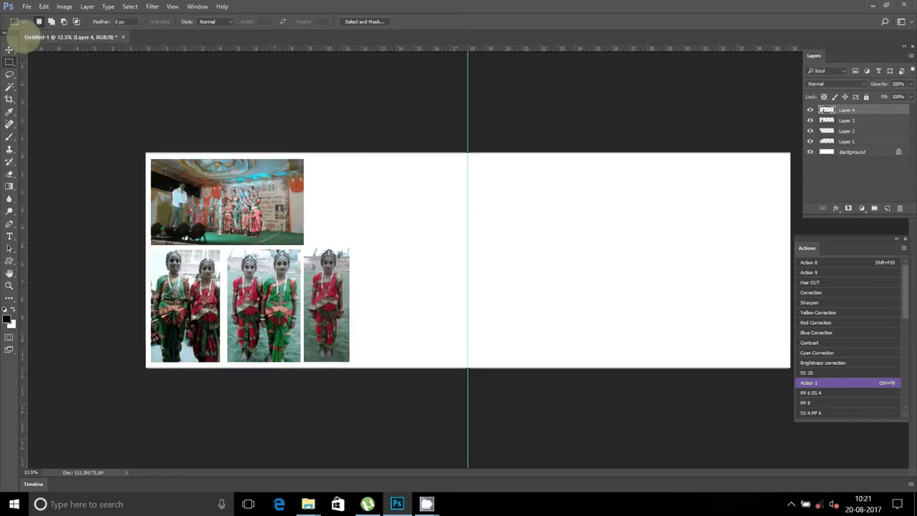
Paste her as Layer 5 at the end of the lower row, scaled to about 88%
{"action": "left_click", "coordinate": [44, 7]}
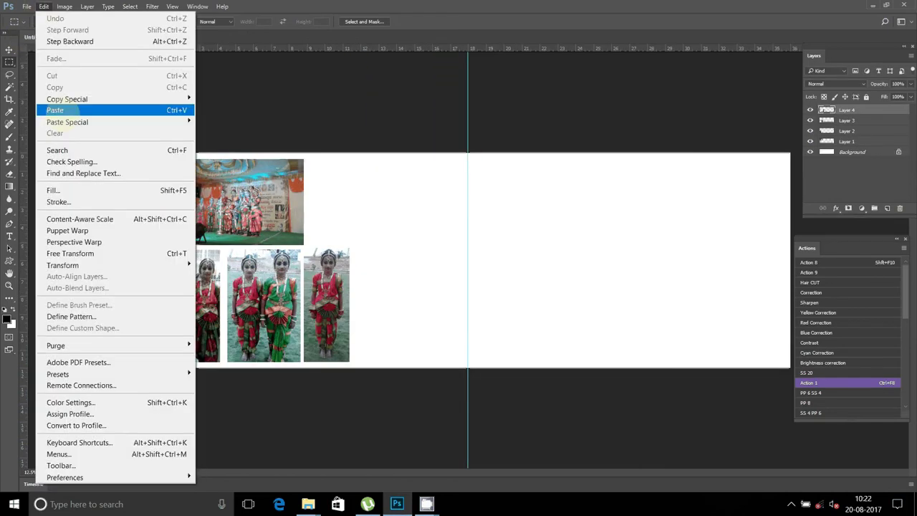
{"action": "left_click", "coordinate": [57, 108]}
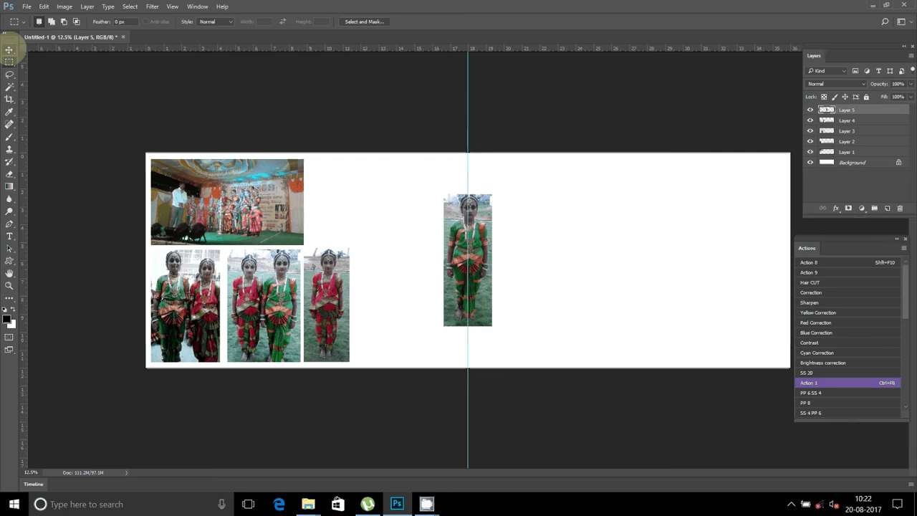
{"action": "left_click", "coordinate": [9, 48]}
{"action": "mouse_move", "coordinate": [466, 197]}
{"action": "left_mouse_down"}
{"action": "mouse_move", "coordinate": [380, 240]}
{"action": "mouse_move", "coordinate": [381, 224]}
{"action": "left_mouse_up"}
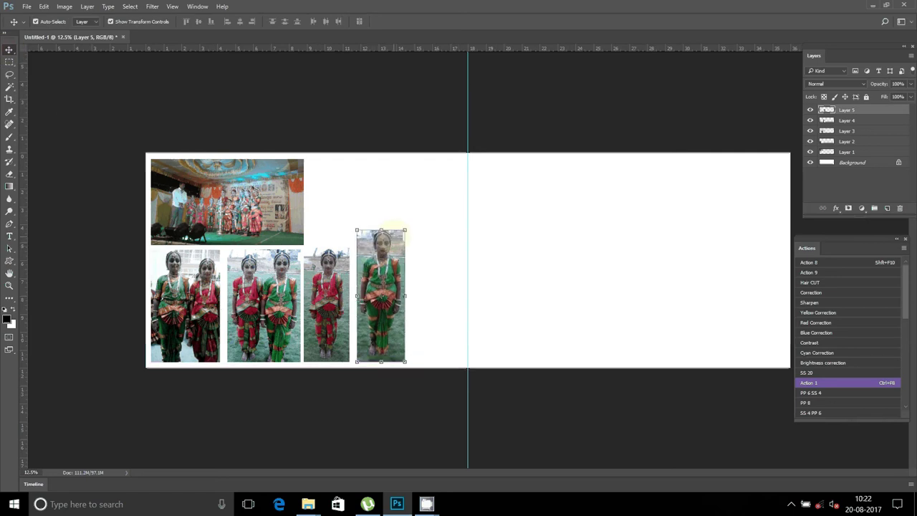
{"action": "key", "text": "shift+Left"}
{"action": "key", "text": "shift+Left"}
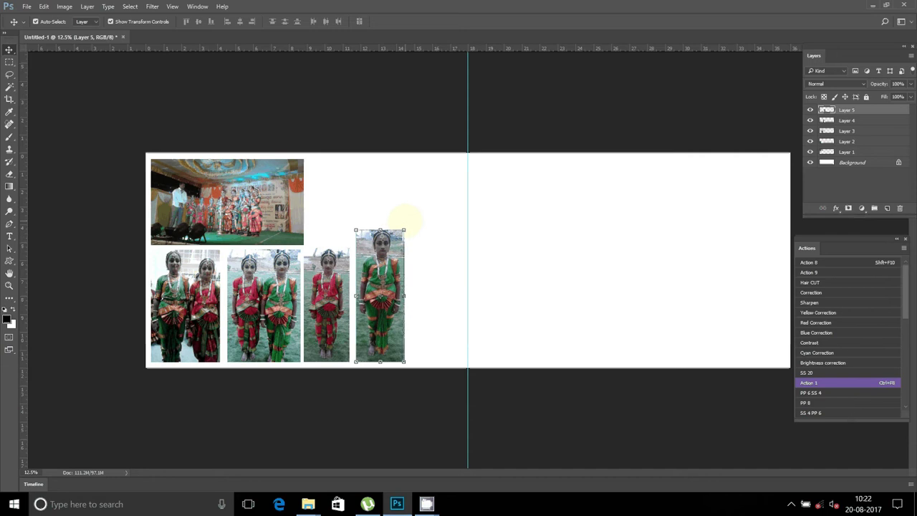
{"action": "key", "text": "shift+Left"}
{"action": "key", "text": "shift+Left"}
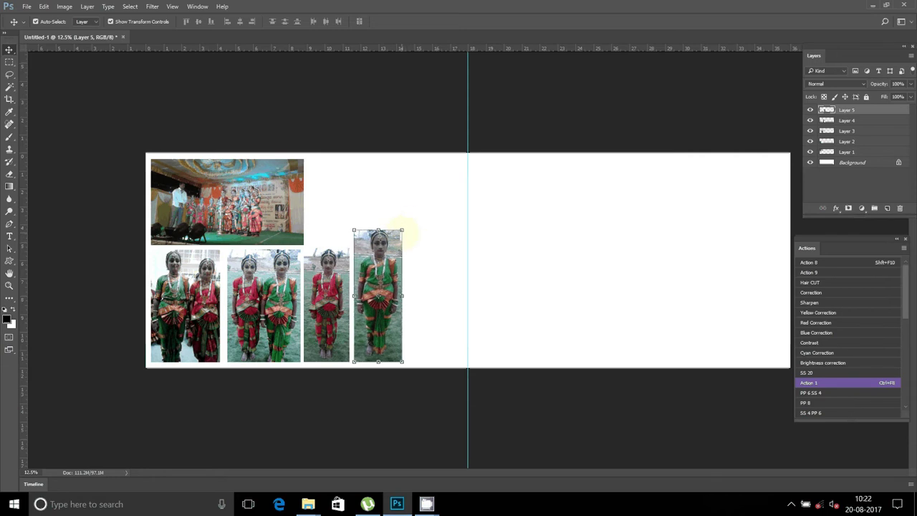
{"action": "mouse_move", "coordinate": [402, 230]}
{"action": "left_mouse_down"}
{"action": "mouse_move", "coordinate": [408, 250]}
{"action": "mouse_move", "coordinate": [407, 227]}
{"action": "left_mouse_up"}
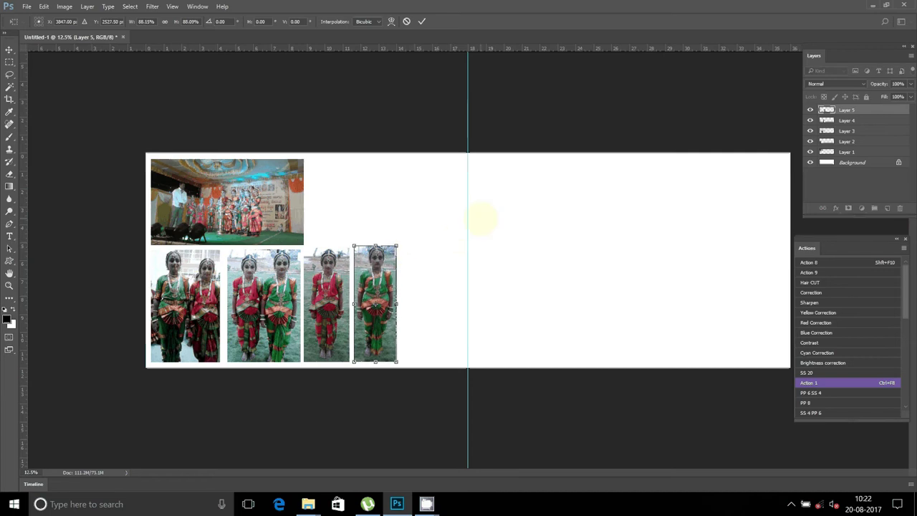
{"action": "key", "text": "Return"}
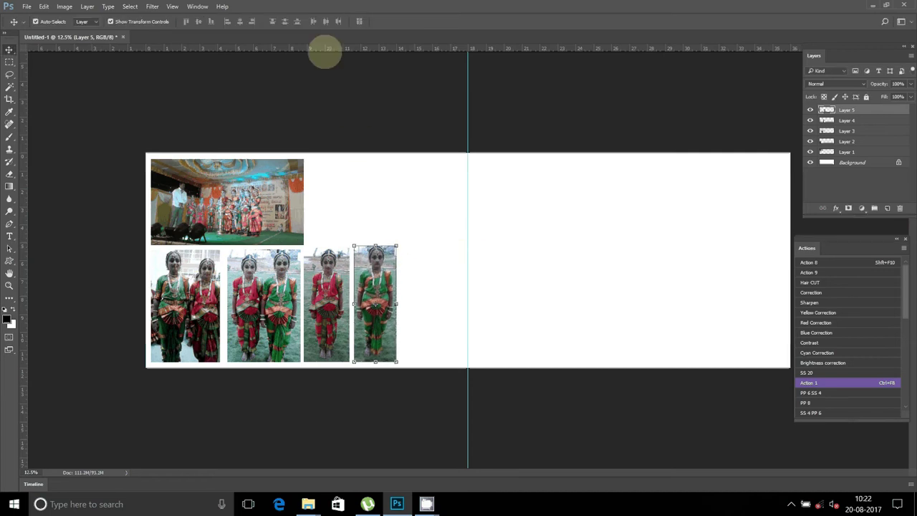
Float the collage window and delete Layer 2's two-dancer photo from the Layers panel
{"action": "mouse_move", "coordinate": [322, 37]}
{"action": "left_mouse_down"}
{"action": "mouse_move", "coordinate": [313, 55]}
{"action": "mouse_move", "coordinate": [365, 162]}
{"action": "left_mouse_up"}
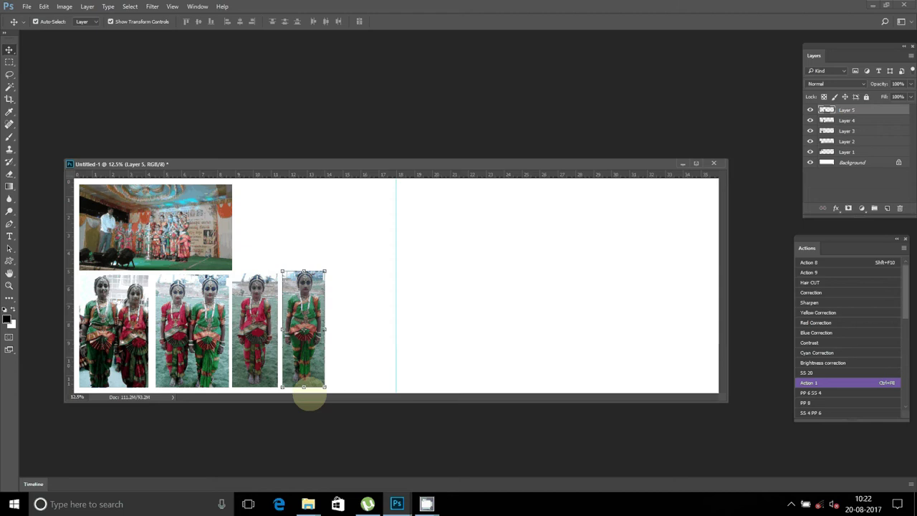
{"action": "left_click", "coordinate": [847, 142]}
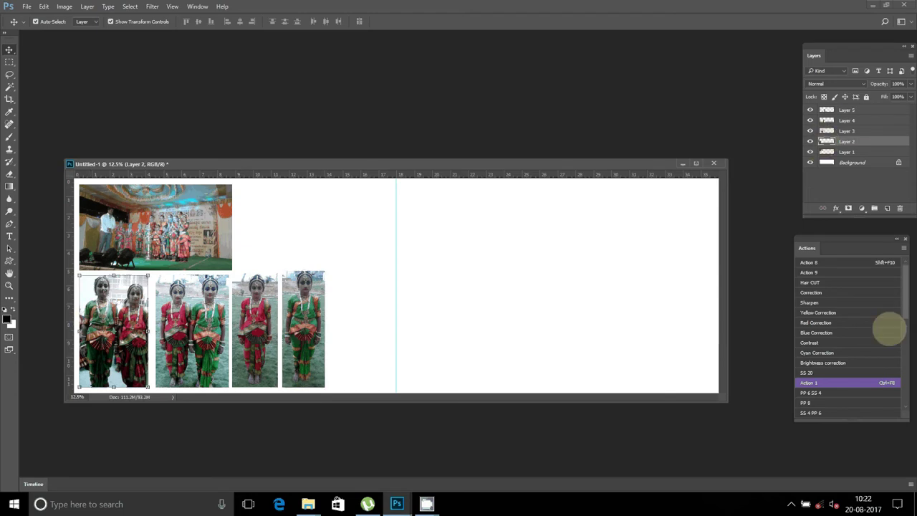
{"action": "left_click", "coordinate": [900, 208]}
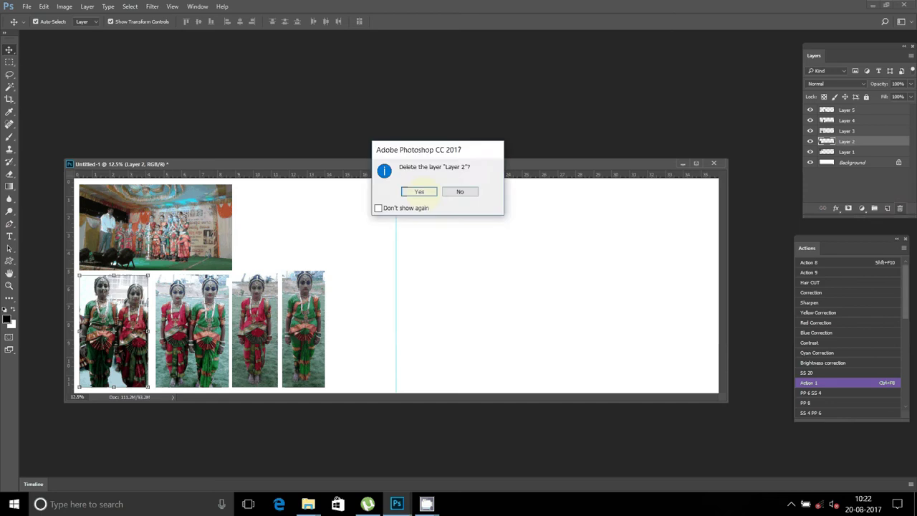
{"action": "left_click", "coordinate": [421, 192]}
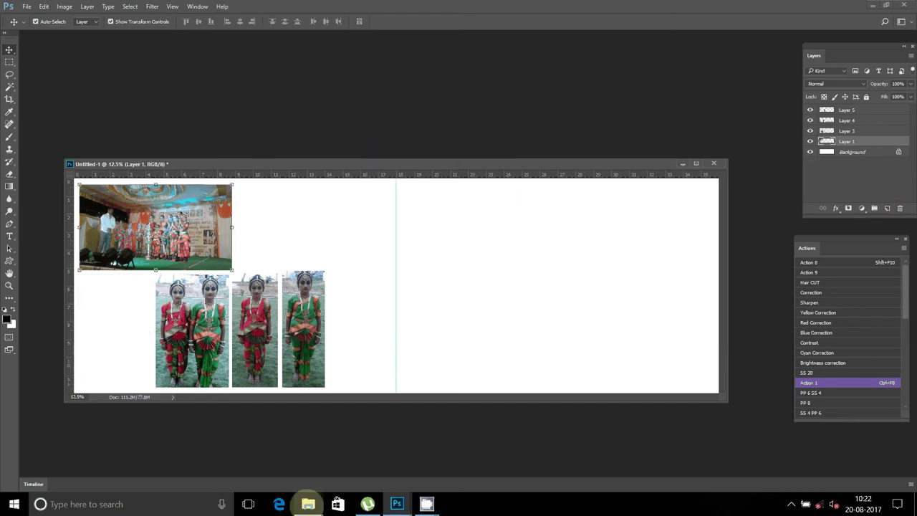
{"action": "left_click", "coordinate": [308, 504]}
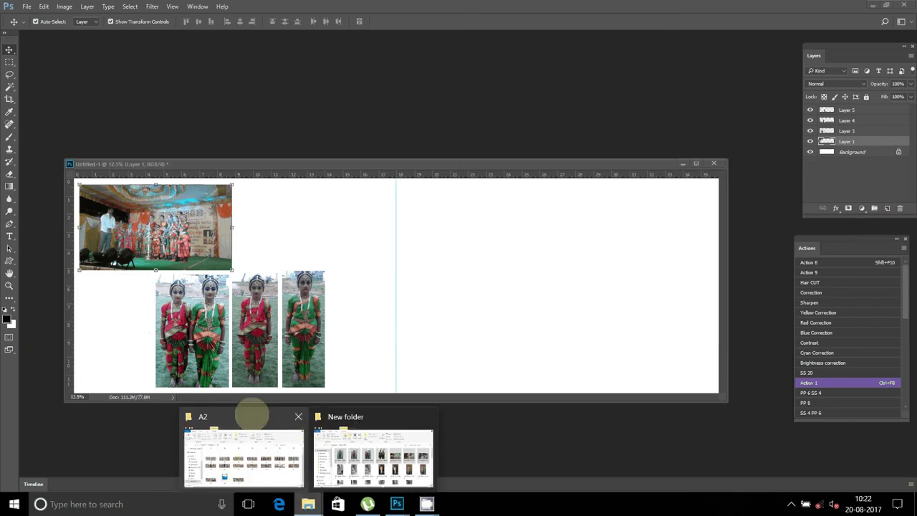
{"action": "mouse_move", "coordinate": [372, 451]}
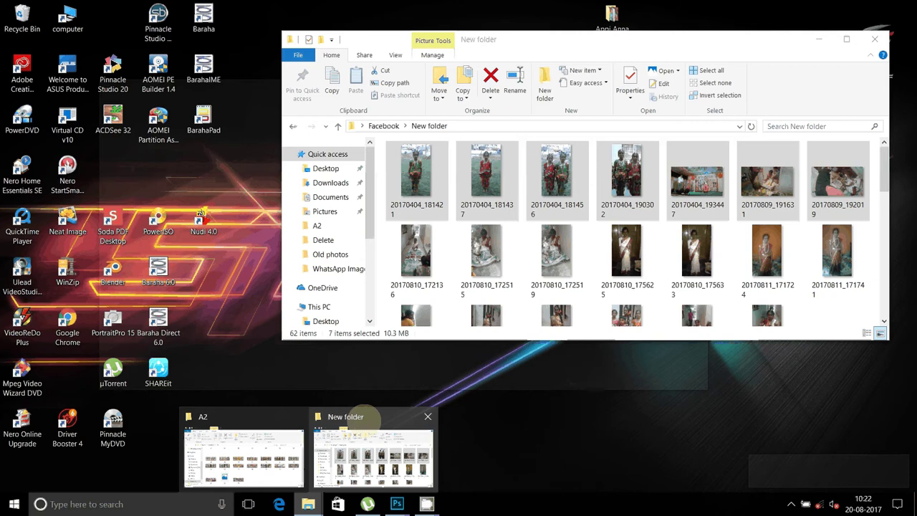
Move the seven used photos from New folder to Delete and open 20170810_172136.jpg
{"action": "left_click", "coordinate": [362, 421]}
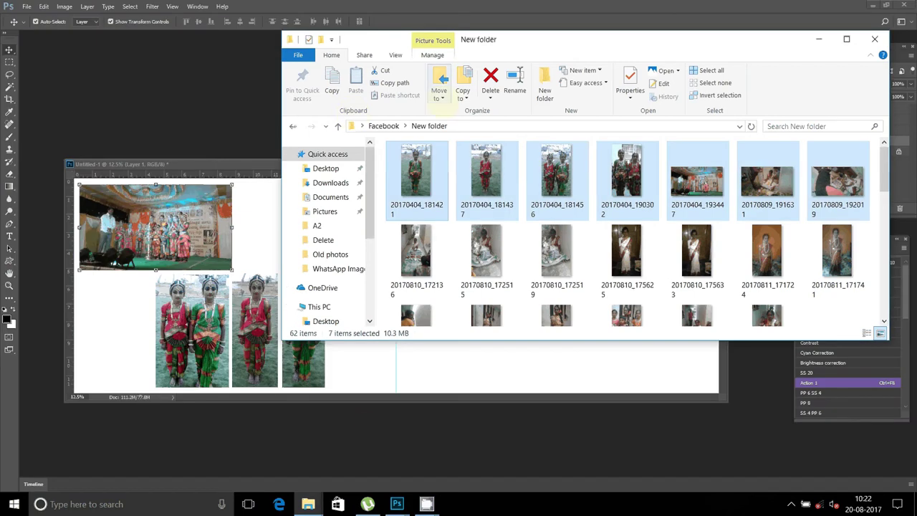
{"action": "left_click", "coordinate": [440, 90]}
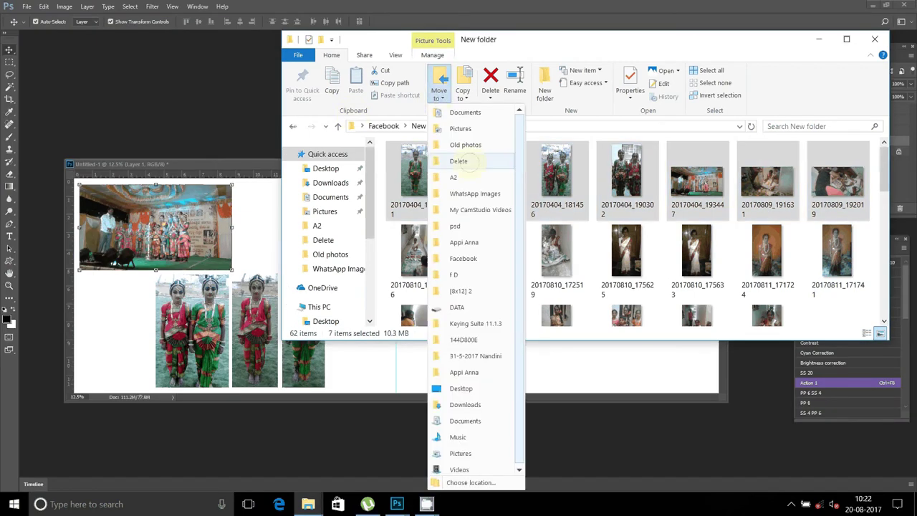
{"action": "left_click", "coordinate": [458, 161]}
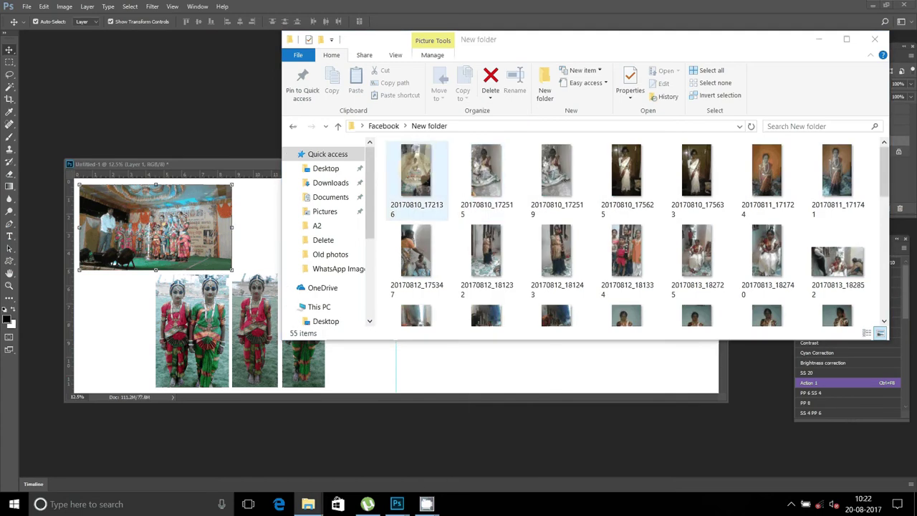
{"action": "left_click", "coordinate": [416, 172]}
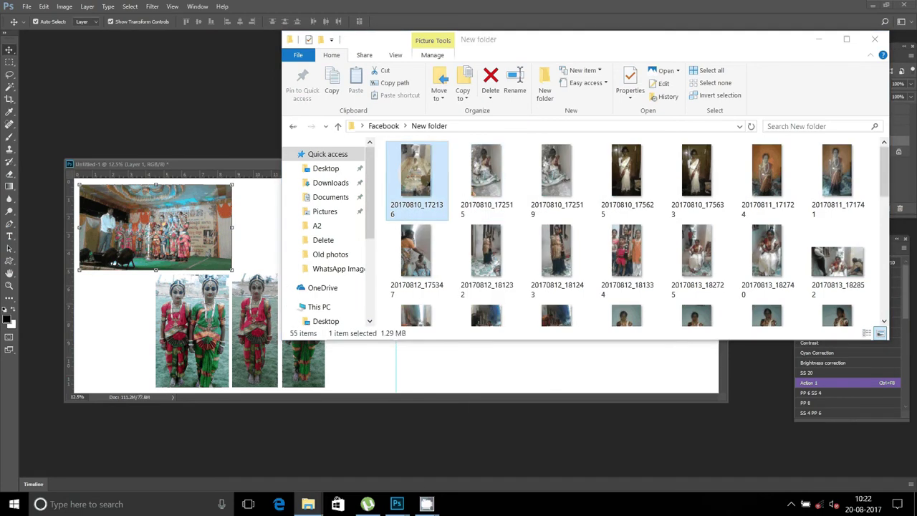
{"action": "key", "text": "Return"}
Slide Layers 3, 4 and 5 left so the lower row sits flush with no gap
{"action": "left_click", "coordinate": [342, 235]}
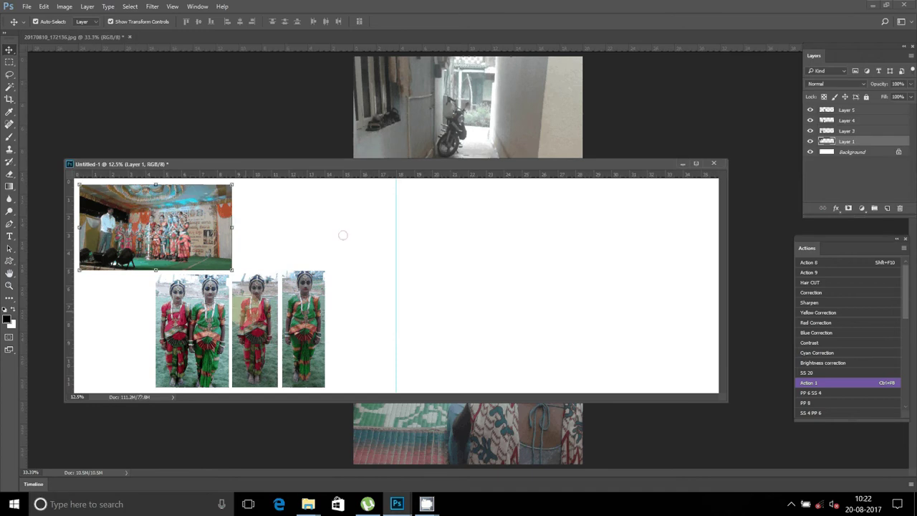
{"action": "mouse_move", "coordinate": [253, 311]}
{"action": "left_mouse_down"}
{"action": "mouse_move", "coordinate": [183, 310]}
{"action": "mouse_move", "coordinate": [143, 292]}
{"action": "left_mouse_up"}
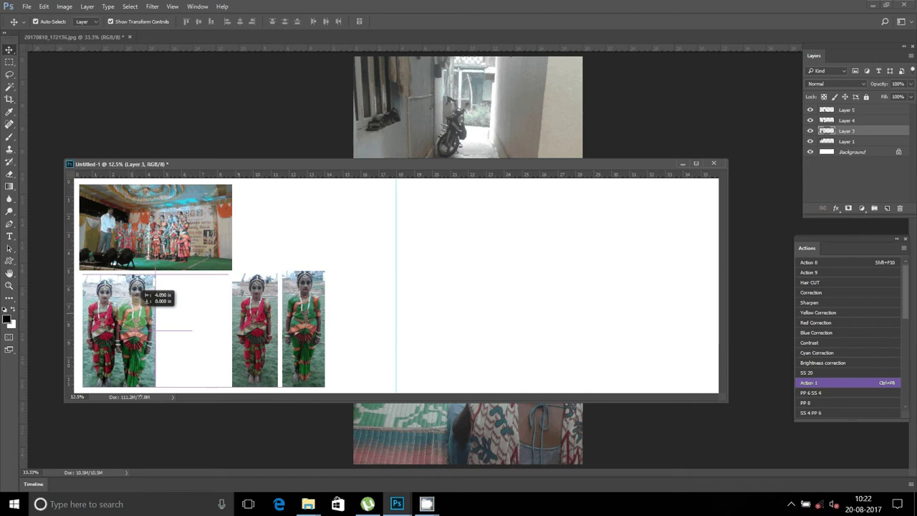
{"action": "left_click", "coordinate": [255, 323]}
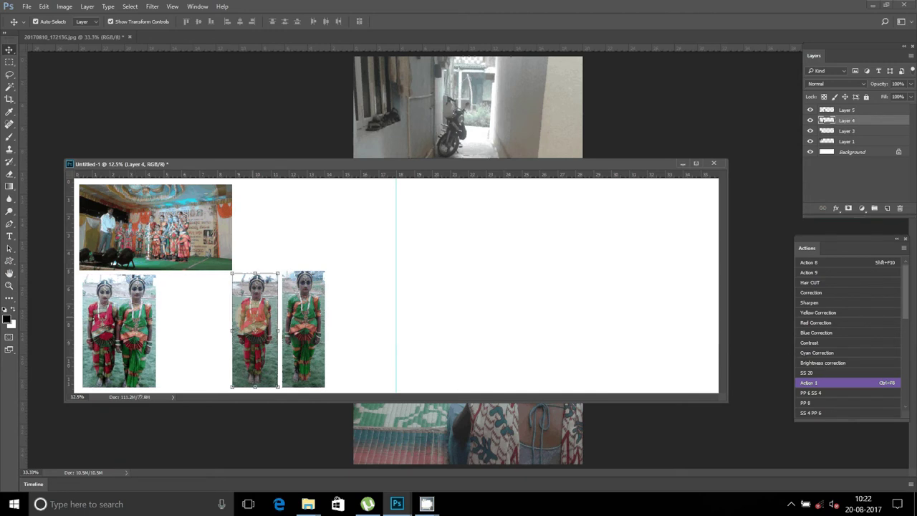
{"action": "left_click_drag", "start_coordinate": [259, 299], "coordinate": [188, 301]}
{"action": "left_click_drag", "start_coordinate": [319, 326], "coordinate": [251, 324]}
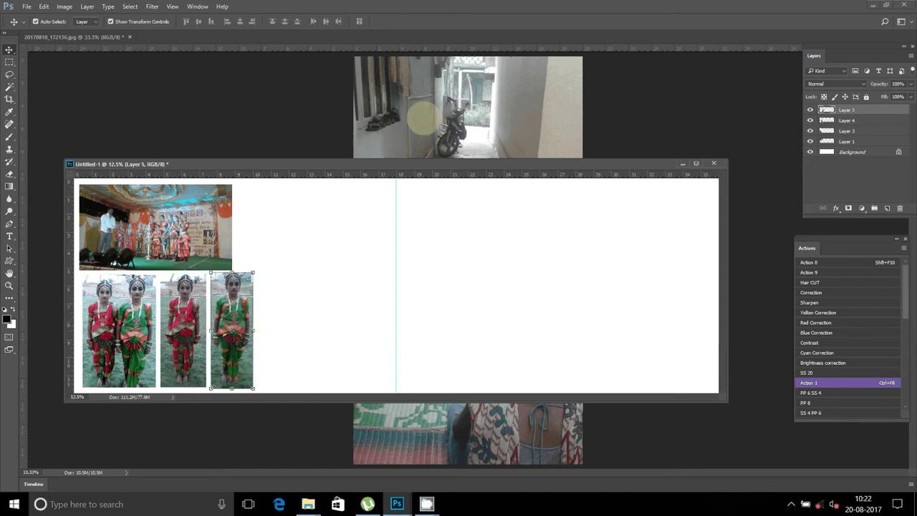
{"action": "left_click", "coordinate": [423, 118]}
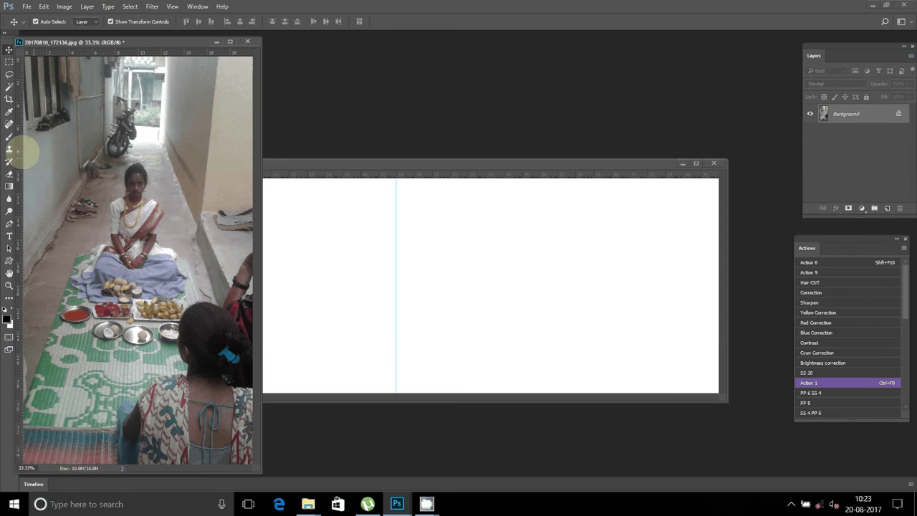
Cut the seated woman and her food onto a new layer with a rectangular marquee
{"action": "left_click", "coordinate": [8, 61]}
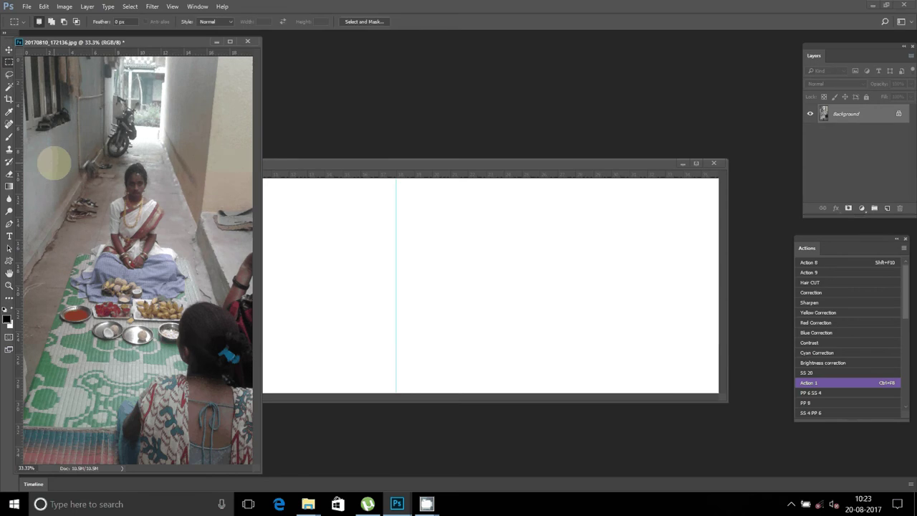
{"action": "mouse_move", "coordinate": [58, 156]}
{"action": "left_mouse_down"}
{"action": "mouse_move", "coordinate": [167, 369]}
{"action": "mouse_move", "coordinate": [200, 357]}
{"action": "mouse_move", "coordinate": [183, 349]}
{"action": "left_mouse_up"}
{"action": "right_click", "coordinate": [139, 249]}
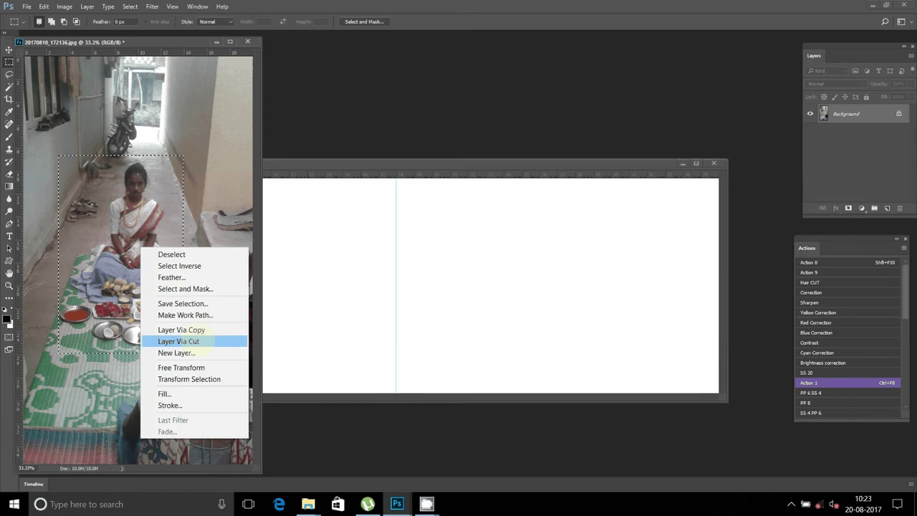
{"action": "left_click", "coordinate": [193, 341]}
Move the woman into Untitled-1 beside the top photo, enlarged to about 112%
{"action": "left_click", "coordinate": [9, 49]}
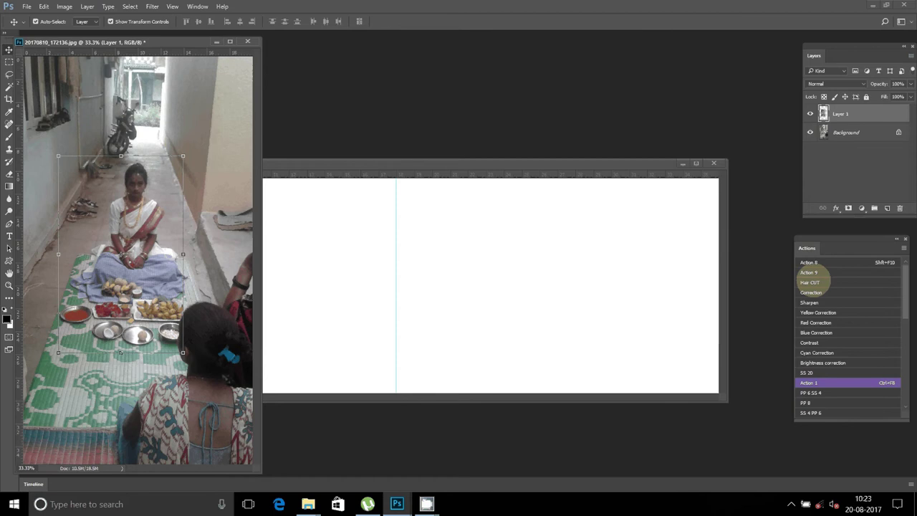
{"action": "left_click_drag", "start_coordinate": [108, 206], "coordinate": [114, 206]}
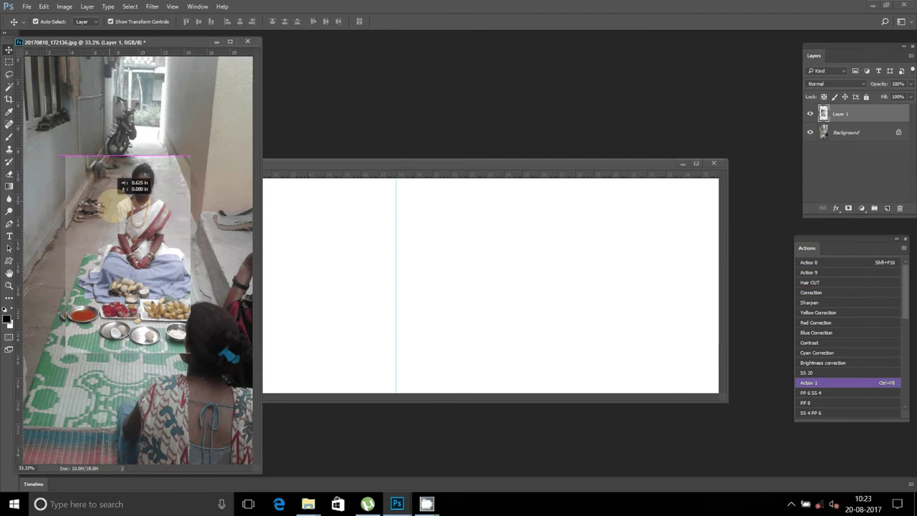
{"action": "left_click_drag", "start_coordinate": [311, 261], "coordinate": [266, 215]}
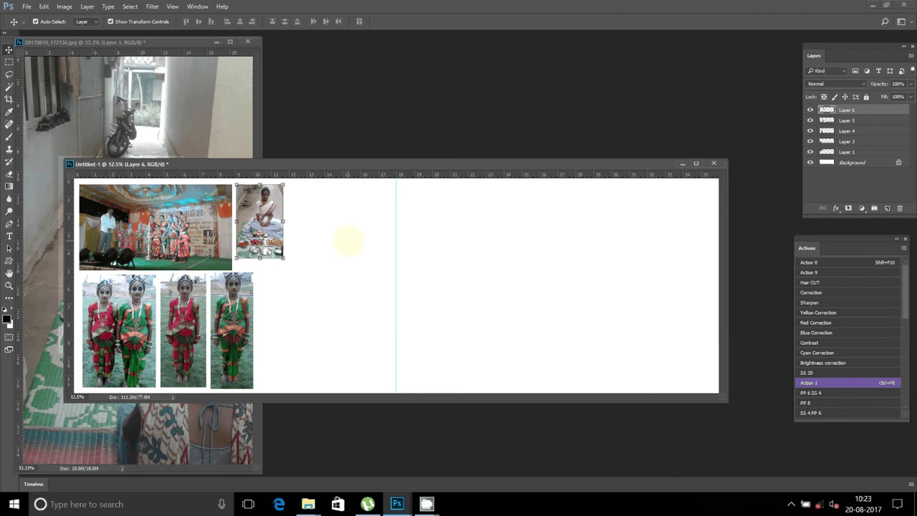
{"action": "left_click_drag", "start_coordinate": [284, 258], "coordinate": [292, 270]}
{"action": "left_click", "coordinate": [421, 21]}
Close the alley photo without saving
{"action": "left_click", "coordinate": [251, 45]}
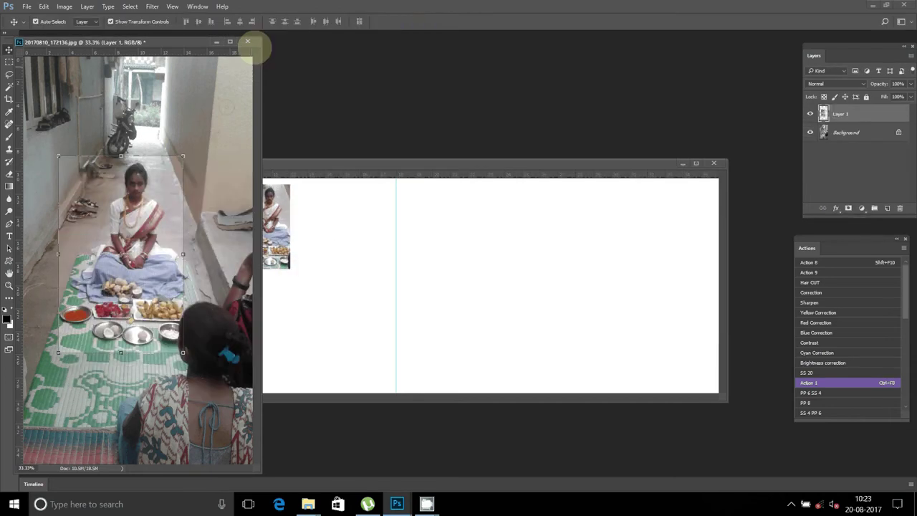
{"action": "left_click", "coordinate": [248, 42]}
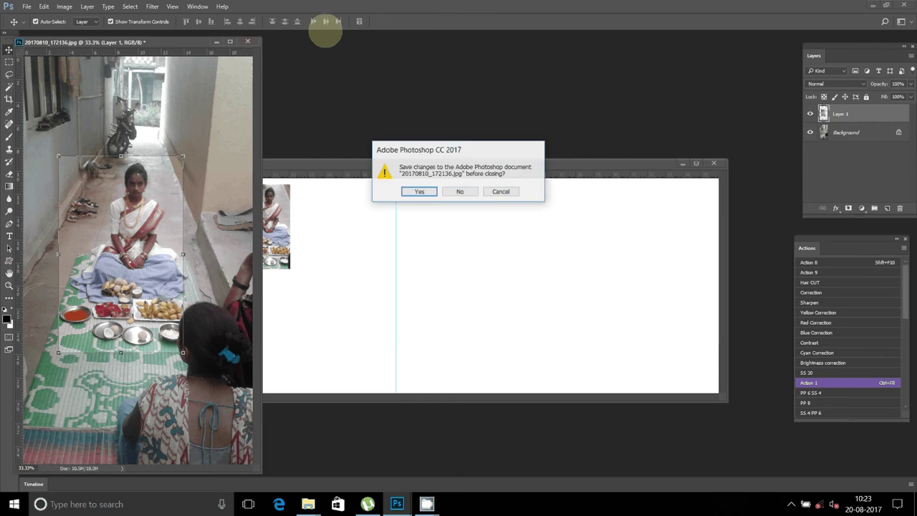
{"action": "left_click", "coordinate": [459, 192]}
Move three selected photos out of New folder, then open 20170810_175633.jpg in Photoshop
{"action": "left_click", "coordinate": [308, 504]}
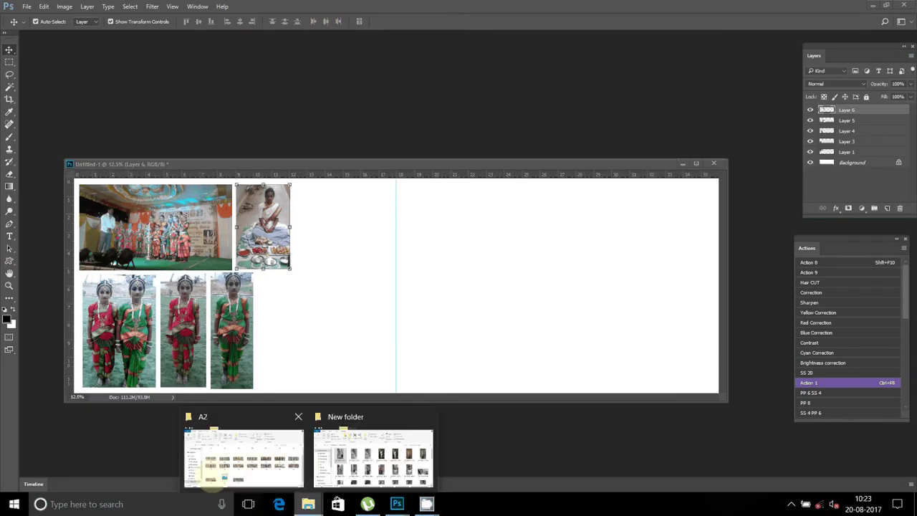
{"action": "mouse_move", "coordinate": [373, 450]}
{"action": "left_click", "coordinate": [367, 417]}
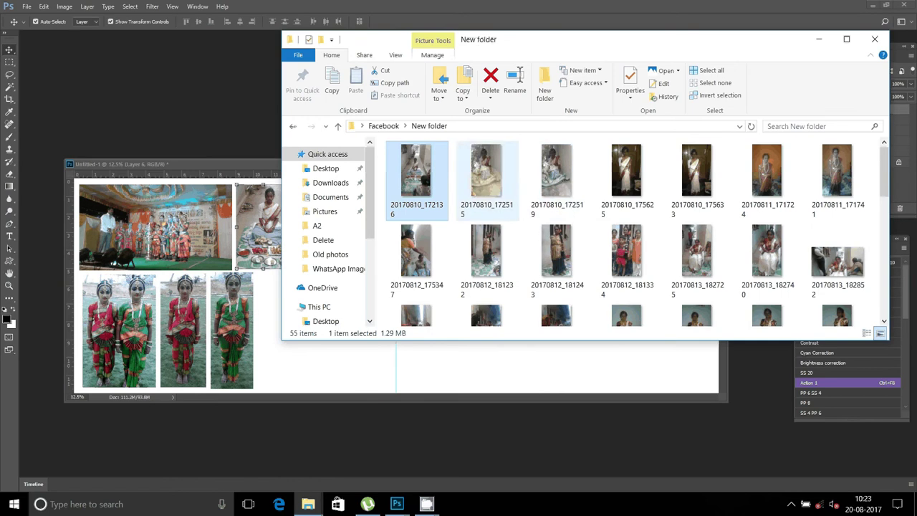
{"action": "left_click", "coordinate": [486, 176], "text": "ctrl"}
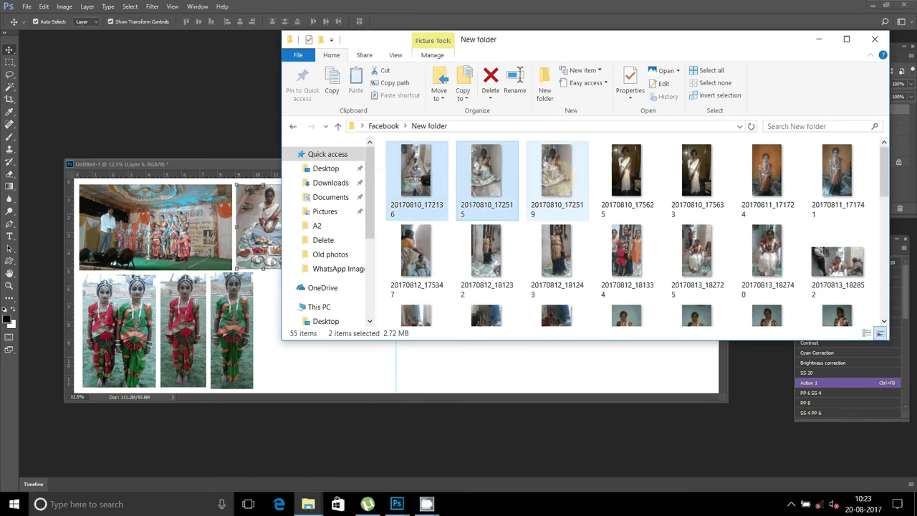
{"action": "left_click", "coordinate": [562, 172], "text": "ctrl"}
{"action": "left_click", "coordinate": [439, 92]}
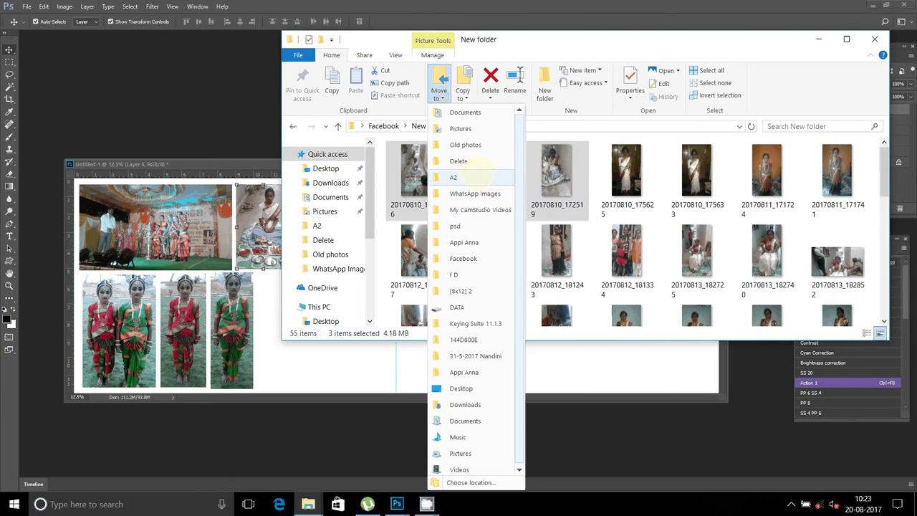
{"action": "left_click", "coordinate": [457, 160]}
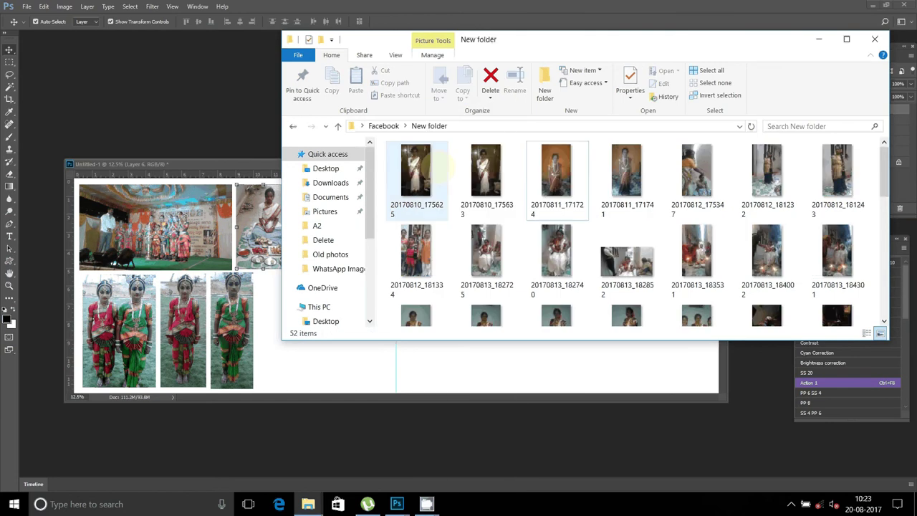
{"action": "mouse_move", "coordinate": [486, 172]}
{"action": "left_mouse_down"}
{"action": "mouse_move", "coordinate": [187, 92]}
{"action": "mouse_move", "coordinate": [328, 39]}
{"action": "mouse_move", "coordinate": [171, 86]}
{"action": "left_mouse_up"}
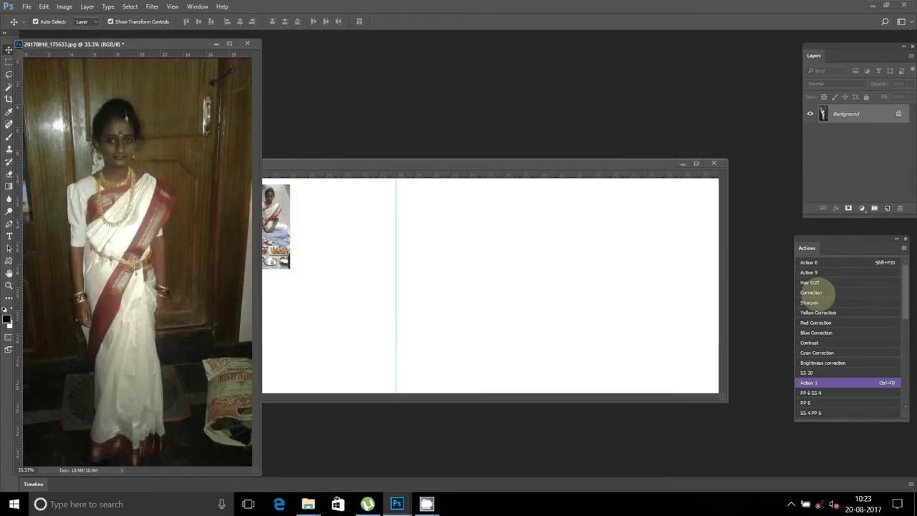
Brighten the saree photo with the Correction action and copy the standing woman onto a new layer
{"action": "left_click", "coordinate": [811, 292]}
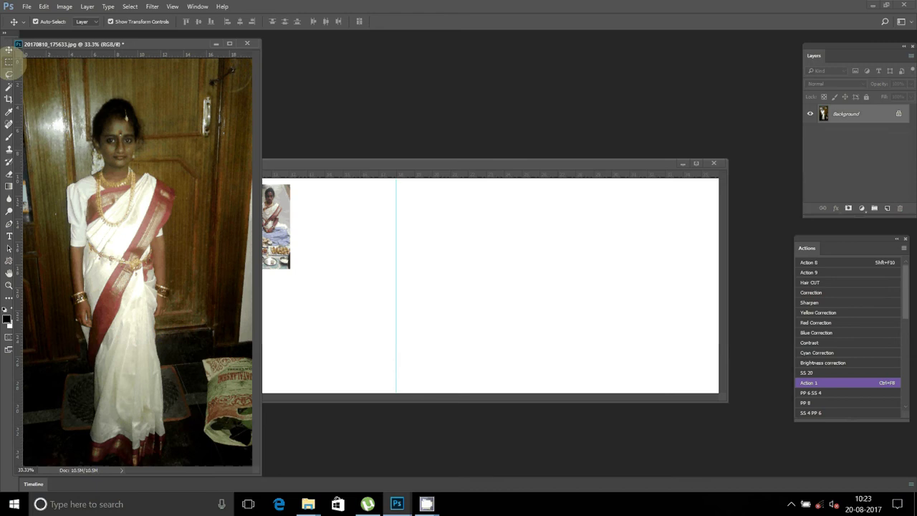
{"action": "left_click", "coordinate": [9, 62]}
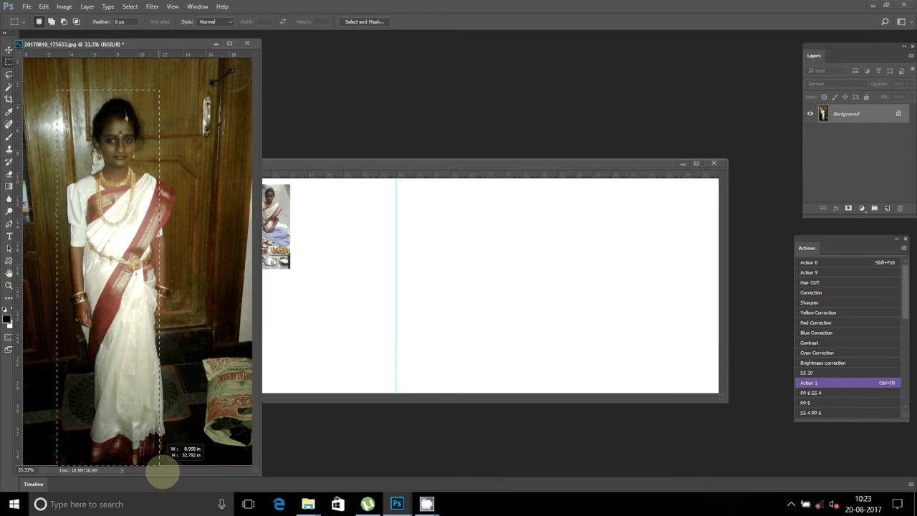
{"action": "left_click_drag", "start_coordinate": [57, 90], "coordinate": [180, 465]}
{"action": "right_click", "coordinate": [148, 266]}
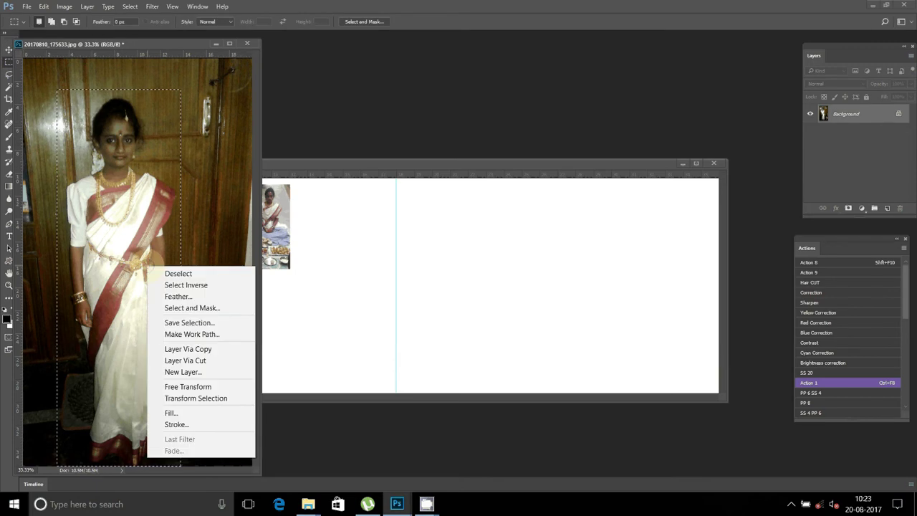
{"action": "left_click", "coordinate": [188, 349]}
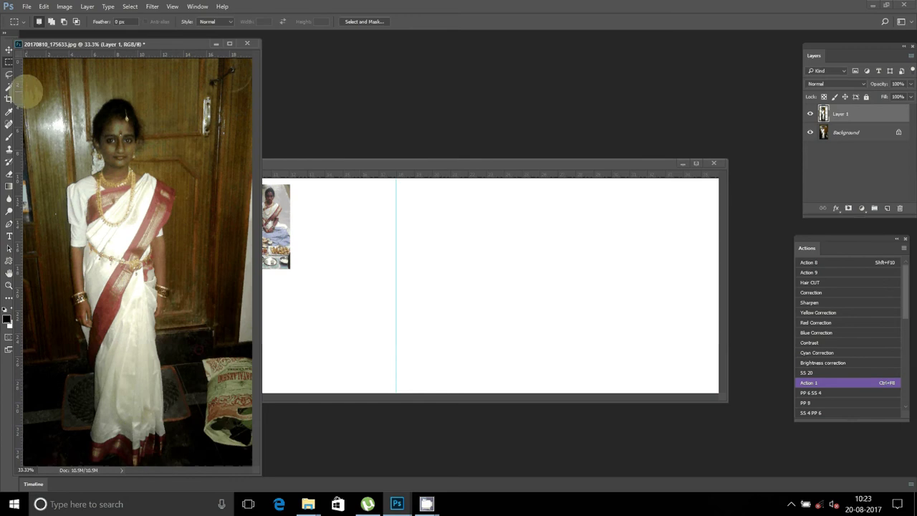
Place the white-sari woman in Untitled-1 as Layer 7 at about 81%, ending the bottom row
{"action": "left_click", "coordinate": [9, 49]}
{"action": "mouse_move", "coordinate": [118, 251]}
{"action": "left_mouse_down"}
{"action": "mouse_move", "coordinate": [320, 278]}
{"action": "mouse_move", "coordinate": [303, 276]}
{"action": "mouse_move", "coordinate": [314, 244]}
{"action": "mouse_move", "coordinate": [295, 273]}
{"action": "left_mouse_up"}
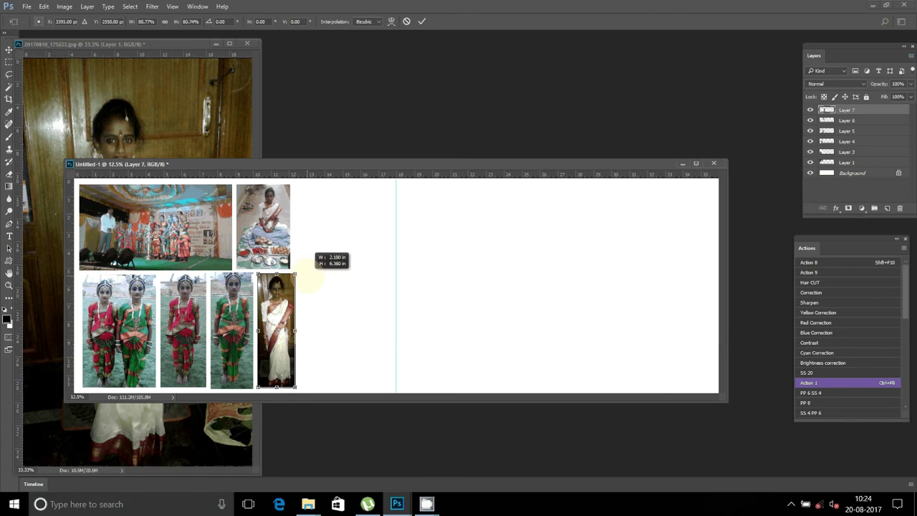
{"action": "left_click", "coordinate": [421, 22]}
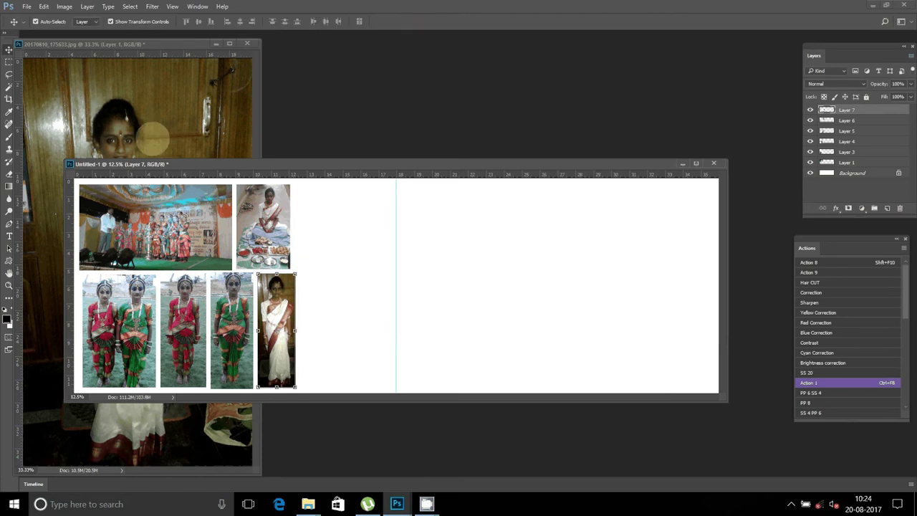
{"action": "left_click", "coordinate": [152, 136]}
Discard the previous source photo and open 20170811_171741 from New folder in Photoshop
{"action": "left_click", "coordinate": [248, 44]}
{"action": "left_click", "coordinate": [459, 191]}
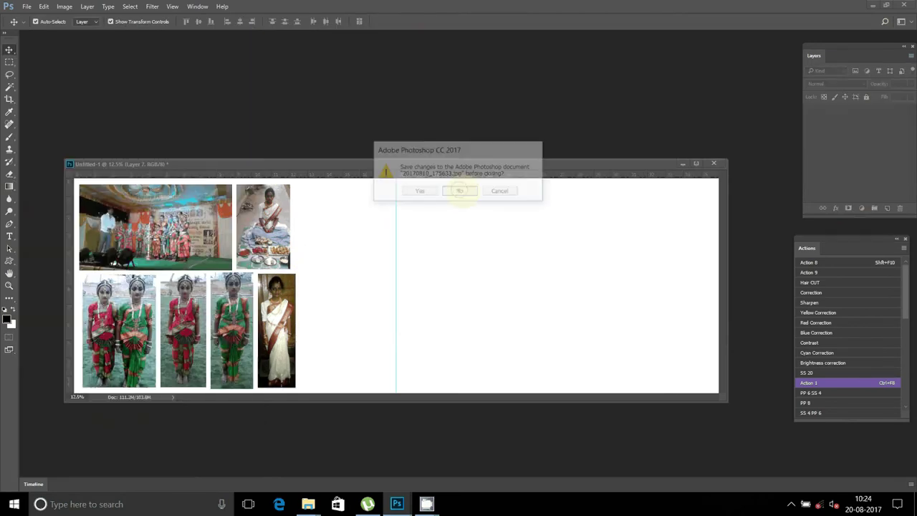
{"action": "left_click", "coordinate": [308, 504]}
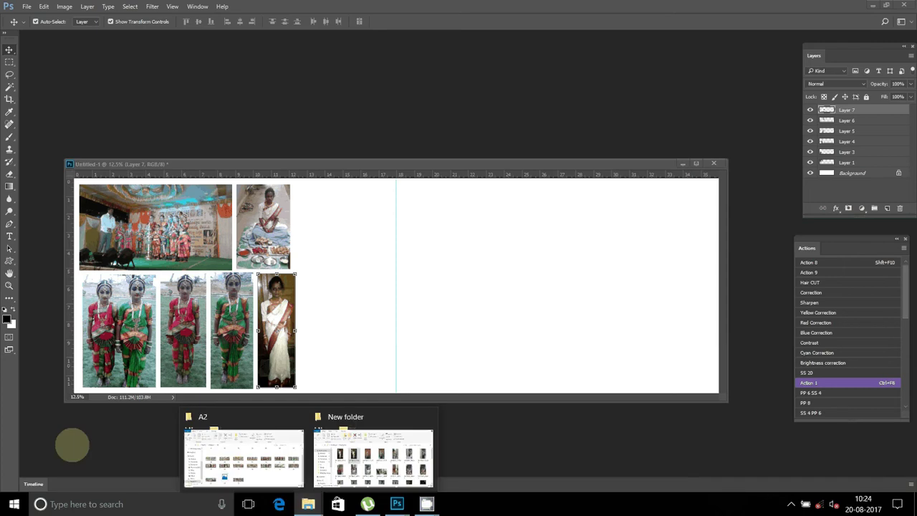
{"action": "left_click", "coordinate": [346, 417]}
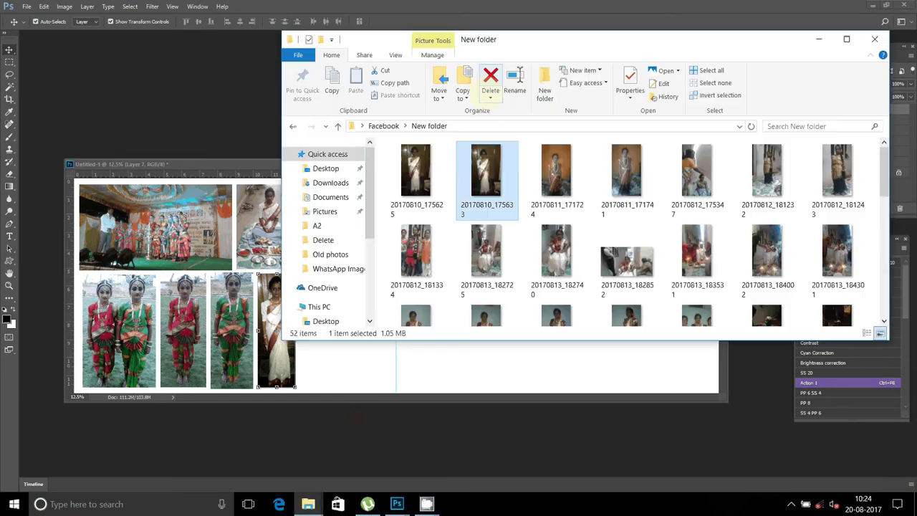
{"action": "left_click_drag", "start_coordinate": [602, 181], "coordinate": [510, 183]}
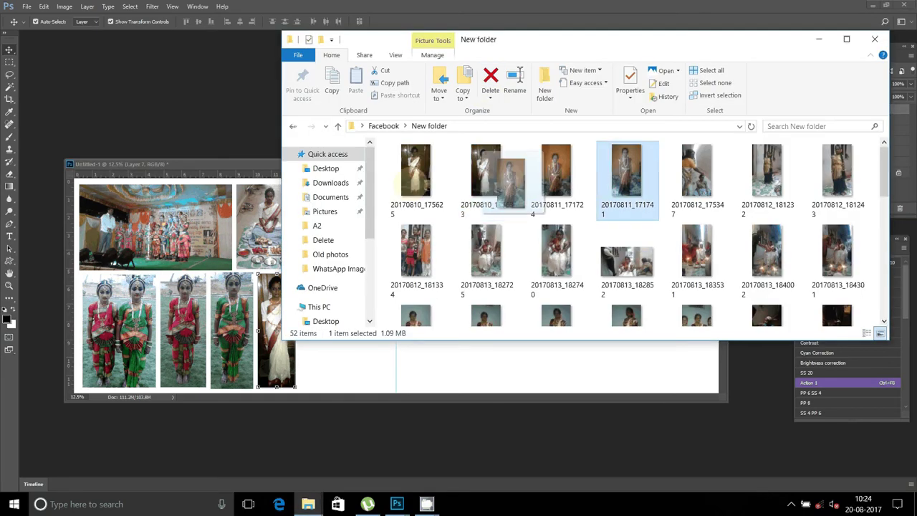
{"action": "left_click_drag", "start_coordinate": [404, 179], "coordinate": [371, 115]}
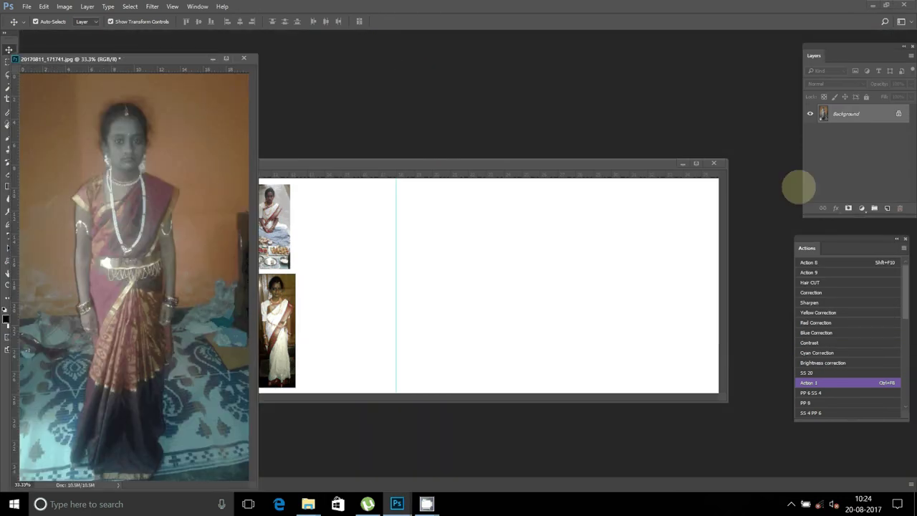
Colour-correct the photo with the Ctrl+F8 action and copy a tall strip around the girl onto a layer
{"action": "key", "text": "ctrl"}
{"action": "key", "text": "ctrl+F8"}
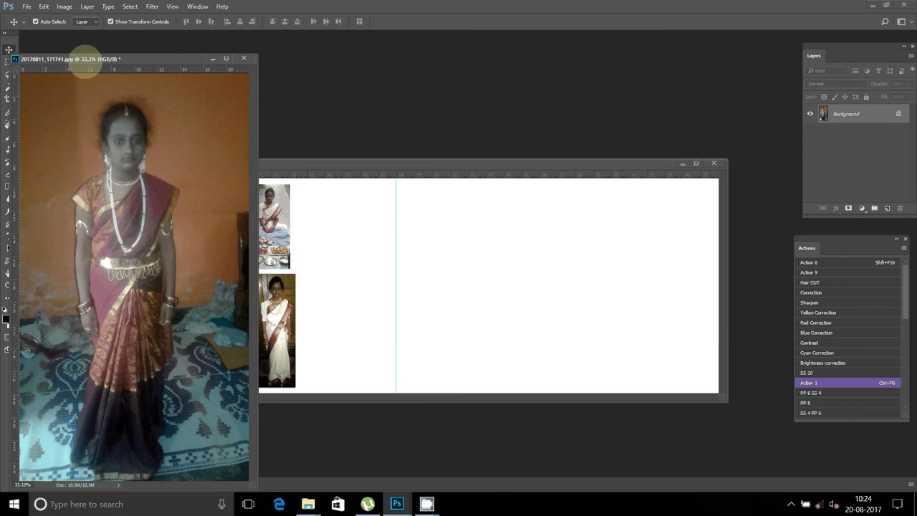
{"action": "left_click_drag", "start_coordinate": [85, 65], "coordinate": [151, 61]}
{"action": "left_click", "coordinate": [9, 62]}
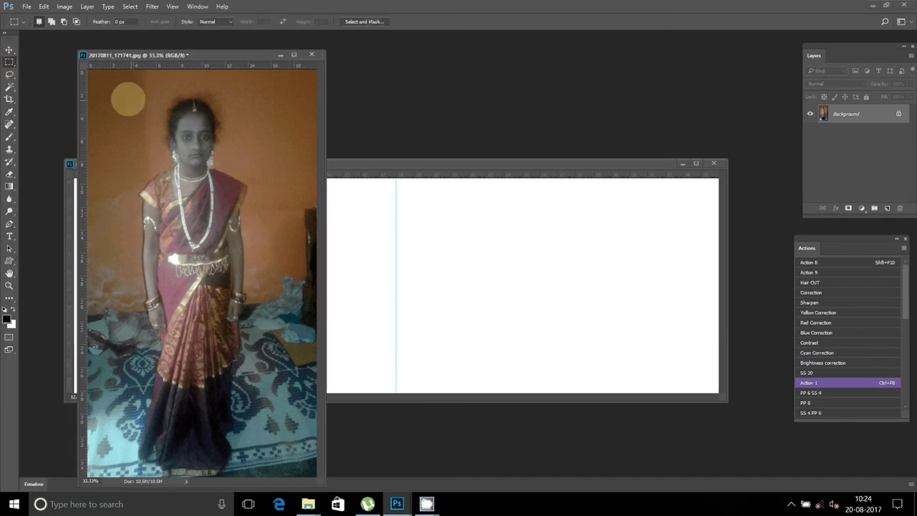
{"action": "mouse_move", "coordinate": [126, 95]}
{"action": "left_mouse_down"}
{"action": "mouse_move", "coordinate": [164, 279]}
{"action": "mouse_move", "coordinate": [244, 476]}
{"action": "mouse_move", "coordinate": [258, 476]}
{"action": "left_mouse_up"}
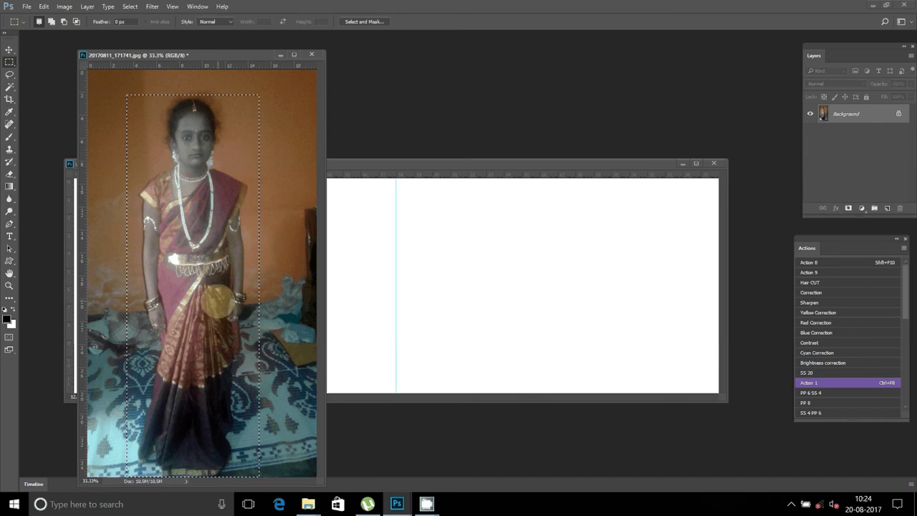
{"action": "right_click", "coordinate": [200, 245]}
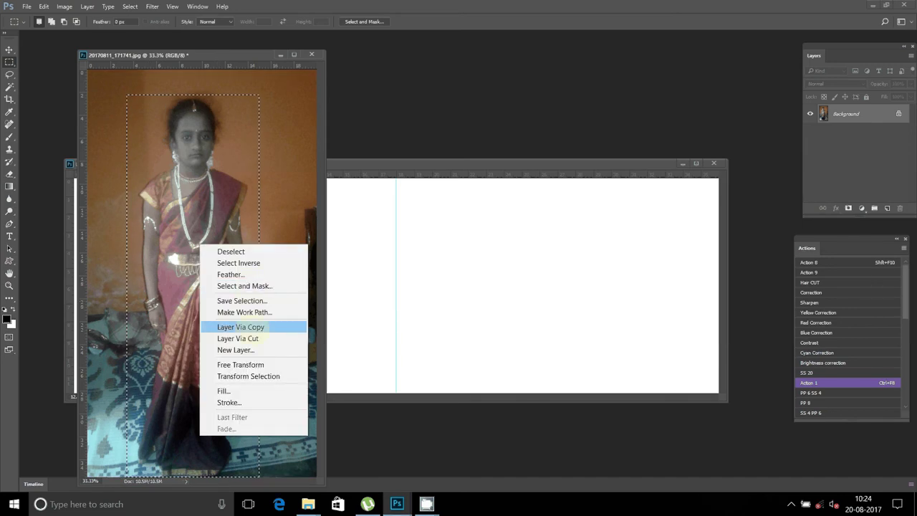
{"action": "left_click", "coordinate": [240, 327]}
Move the maroon-saree girl into Untitled-1 beside Layer 7, scaled to about 81%
{"action": "left_click", "coordinate": [10, 49]}
{"action": "mouse_move", "coordinate": [194, 207]}
{"action": "left_mouse_down"}
{"action": "mouse_move", "coordinate": [407, 282]}
{"action": "mouse_move", "coordinate": [395, 271]}
{"action": "mouse_move", "coordinate": [324, 264]}
{"action": "left_mouse_up"}
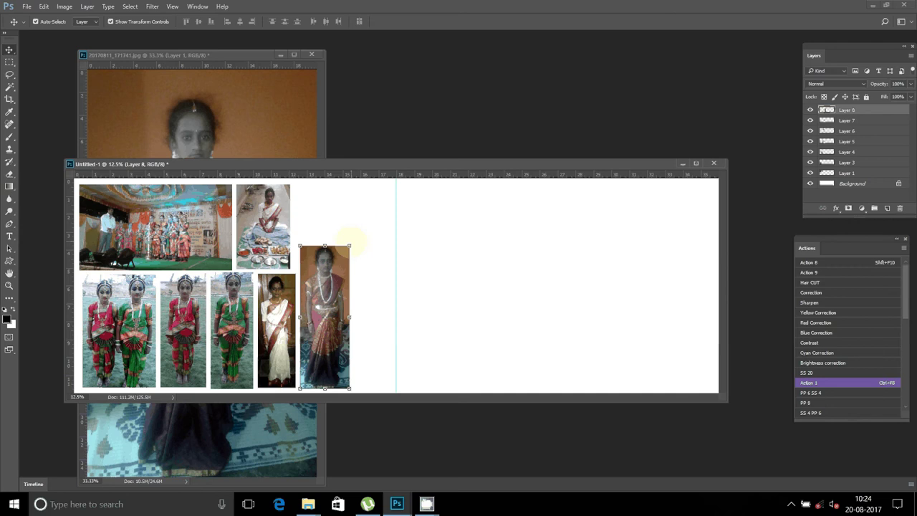
{"action": "left_click_drag", "start_coordinate": [351, 246], "coordinate": [353, 277]}
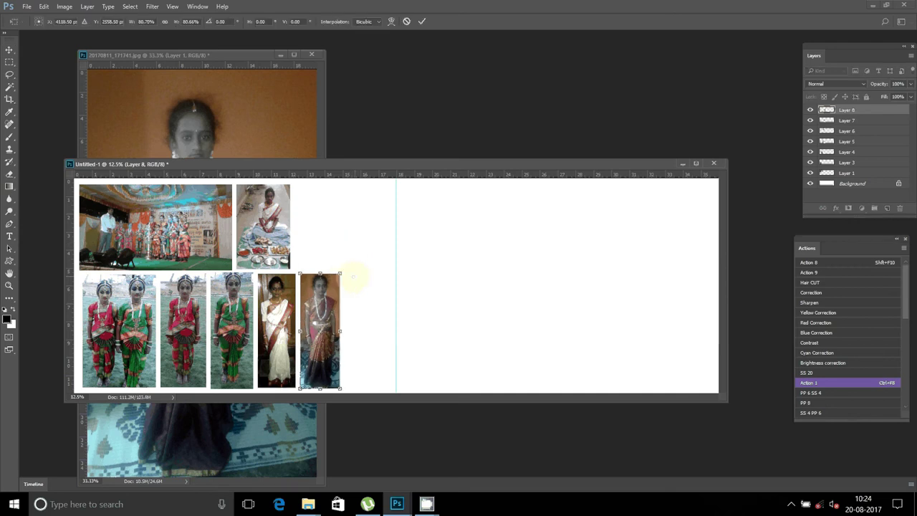
{"action": "left_click", "coordinate": [421, 21]}
Close the 20170811_171741 source photo without saving
{"action": "left_click", "coordinate": [310, 75]}
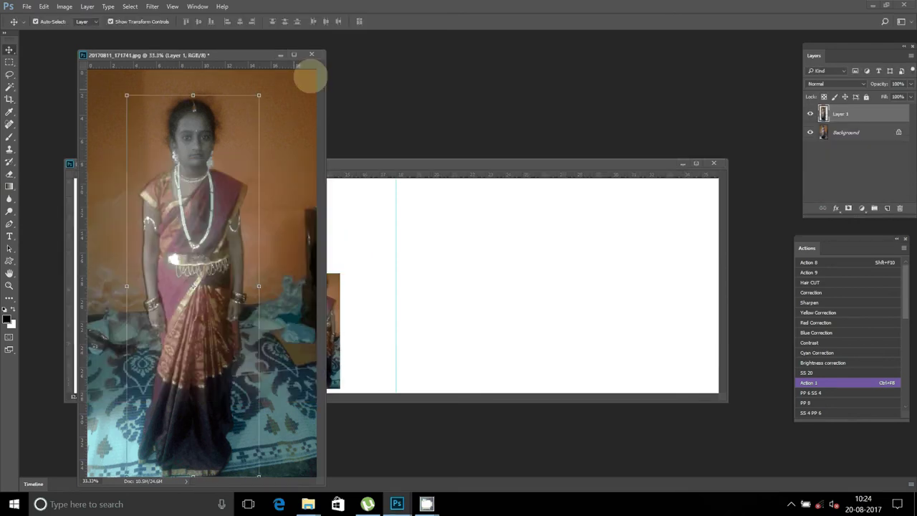
{"action": "left_click", "coordinate": [312, 54]}
{"action": "left_click", "coordinate": [432, 191]}
{"action": "mouse_move", "coordinate": [308, 503]}
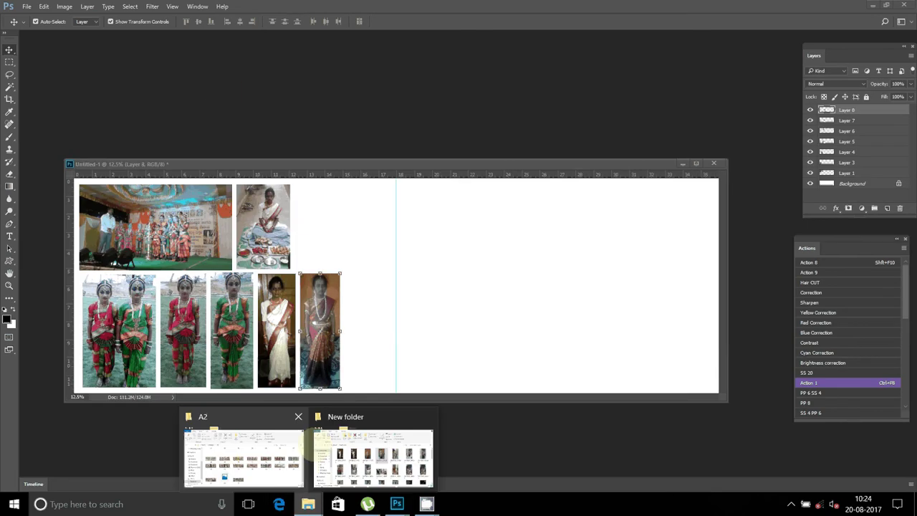
Open 20170812_181243 from New folder in Photoshop and fit it on screen
{"action": "left_click", "coordinate": [315, 444]}
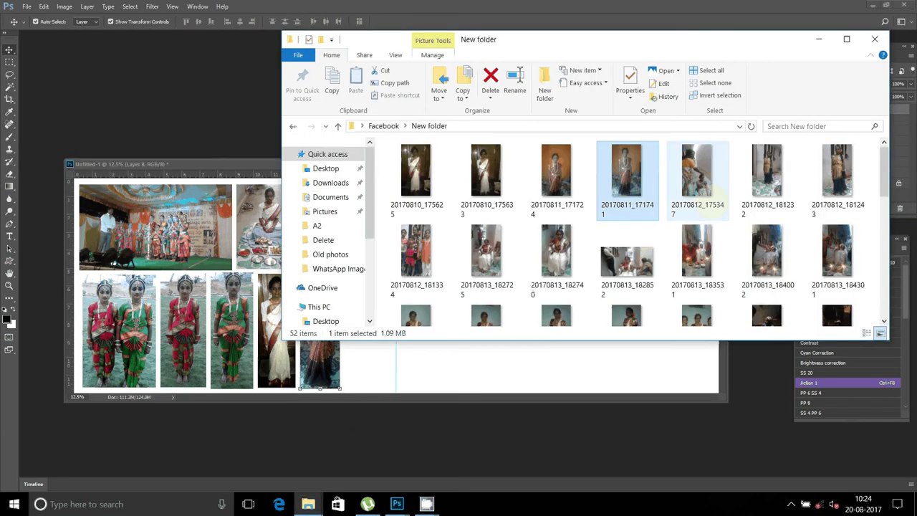
{"action": "left_click", "coordinate": [849, 168]}
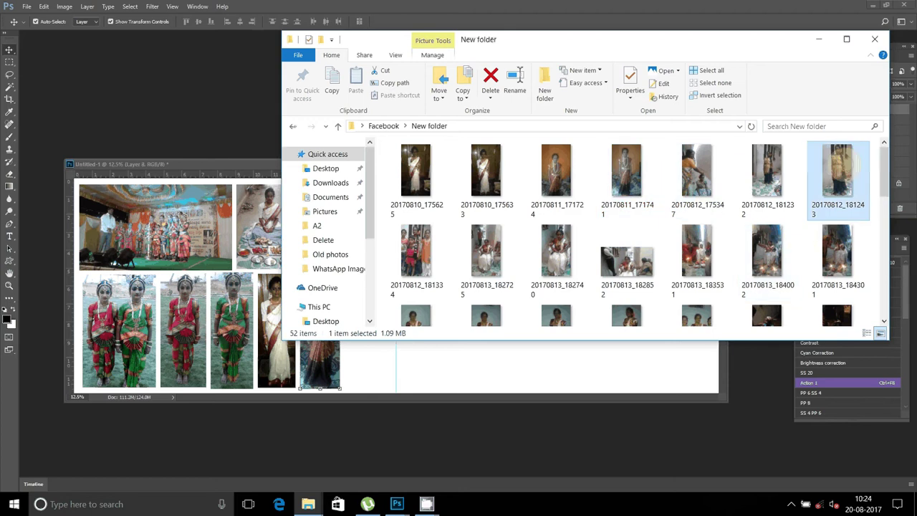
{"action": "mouse_move", "coordinate": [838, 172]}
{"action": "left_mouse_down"}
{"action": "mouse_move", "coordinate": [298, 36]}
{"action": "mouse_move", "coordinate": [197, 215]}
{"action": "left_mouse_up"}
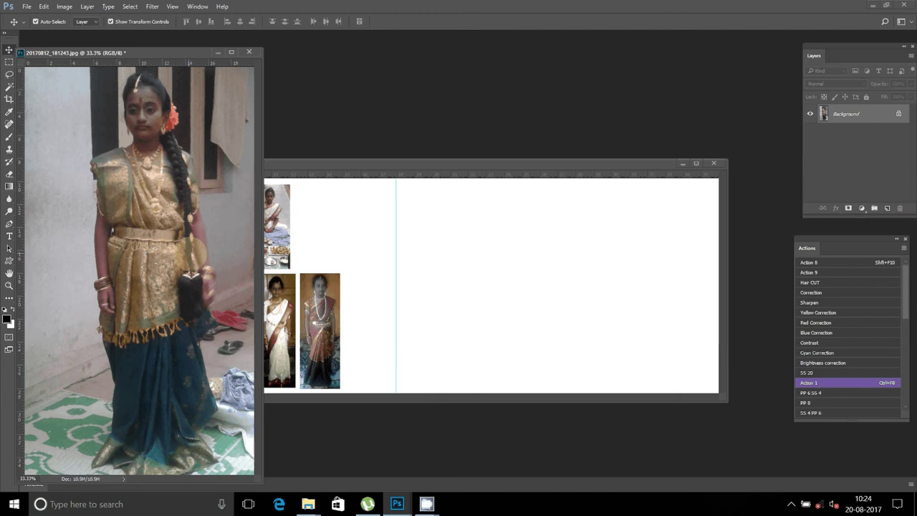
{"action": "key", "text": "ctrl+0"}
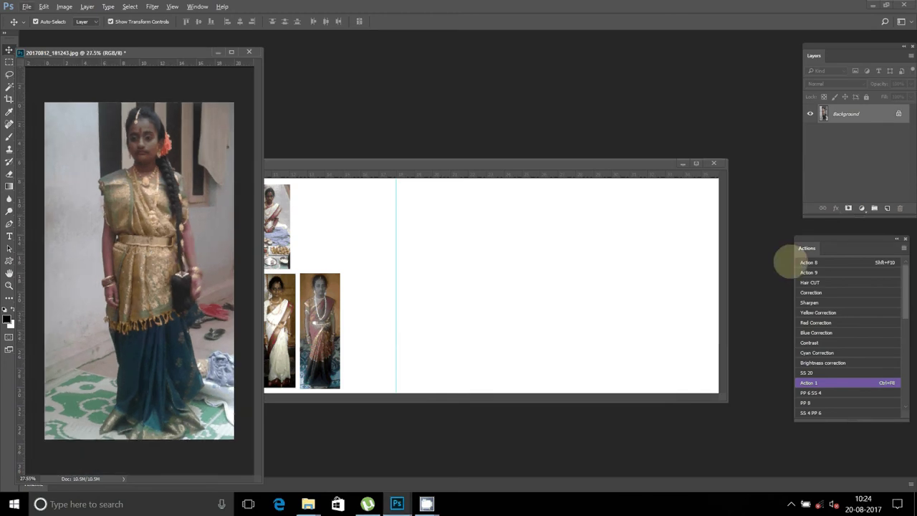
Colour-correct the photo with the action and copy a strip around the standing girl onto a layer
{"action": "left_click", "coordinate": [828, 291]}
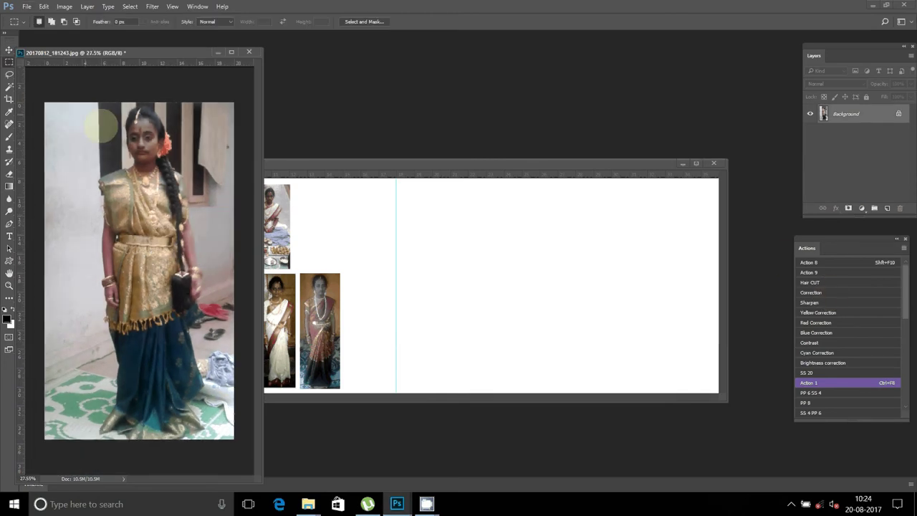
{"action": "mouse_move", "coordinate": [87, 101]}
{"action": "left_mouse_down"}
{"action": "mouse_move", "coordinate": [190, 453]}
{"action": "mouse_move", "coordinate": [213, 451]}
{"action": "left_mouse_up"}
{"action": "right_click", "coordinate": [141, 186]}
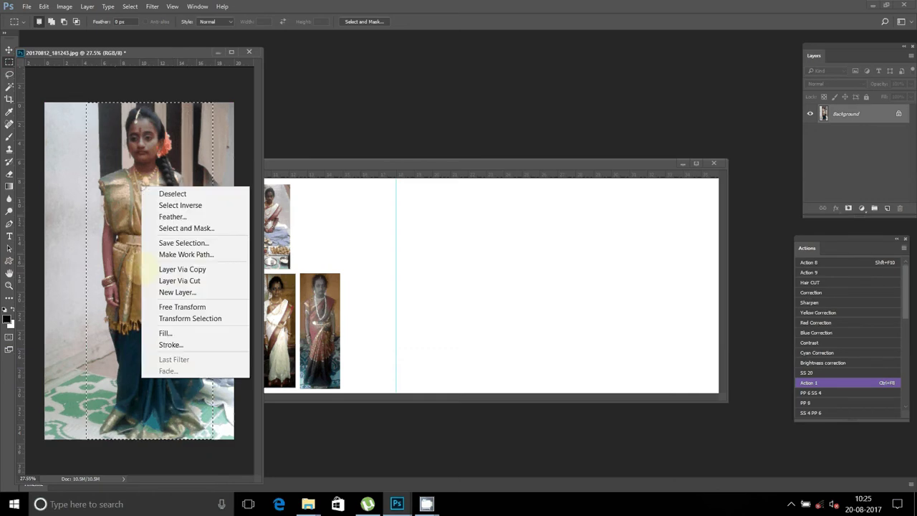
{"action": "left_click", "coordinate": [186, 269]}
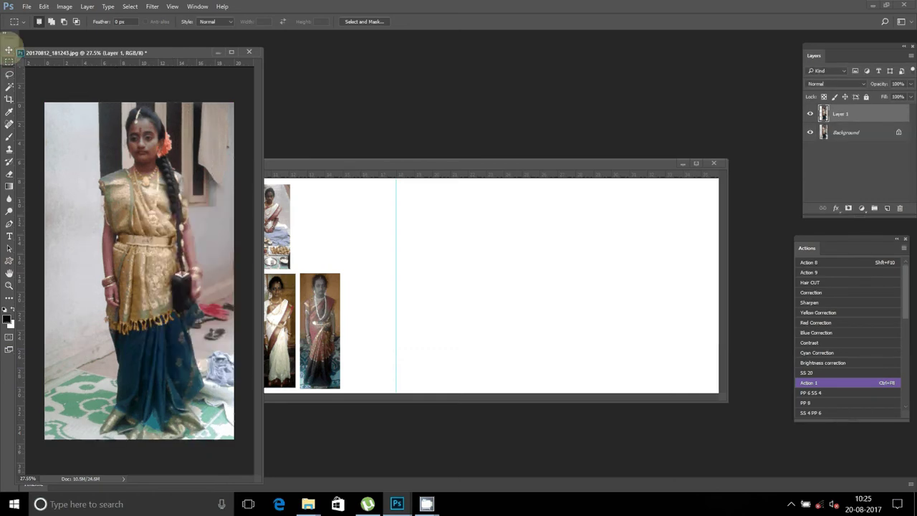
Move the gold-and-blue girl into Untitled-1 at the bottom row's end, shrunk to about 75%
{"action": "left_click", "coordinate": [9, 49]}
{"action": "left_click_drag", "start_coordinate": [136, 265], "coordinate": [422, 308]}
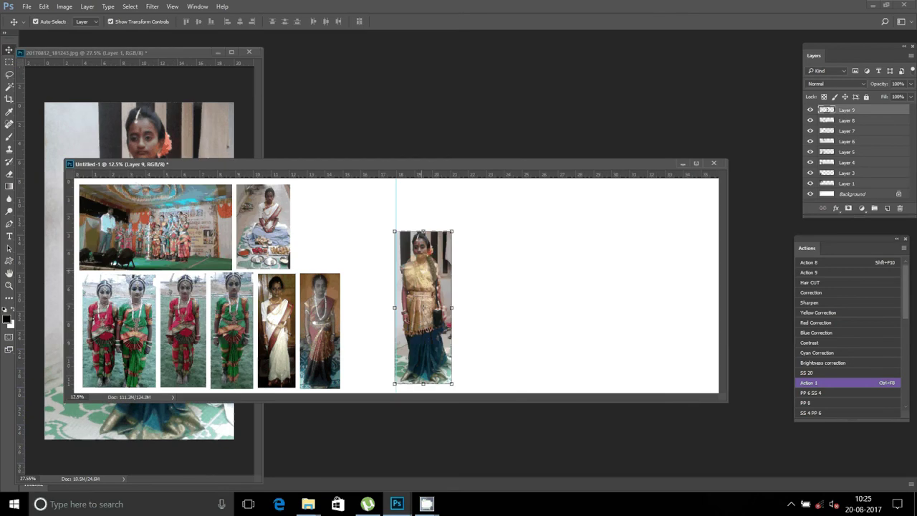
{"action": "left_click_drag", "start_coordinate": [433, 253], "coordinate": [381, 256]}
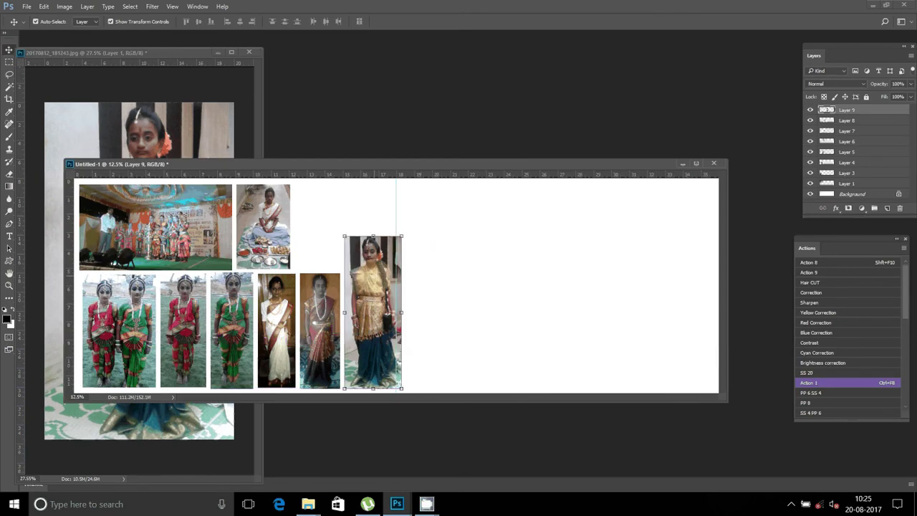
{"action": "left_click", "coordinate": [401, 236]}
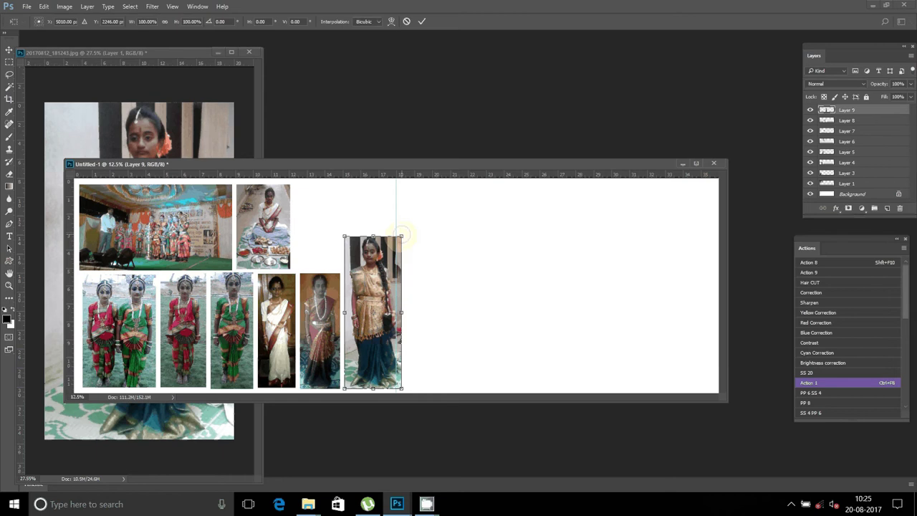
{"action": "left_click_drag", "start_coordinate": [401, 236], "coordinate": [403, 276]}
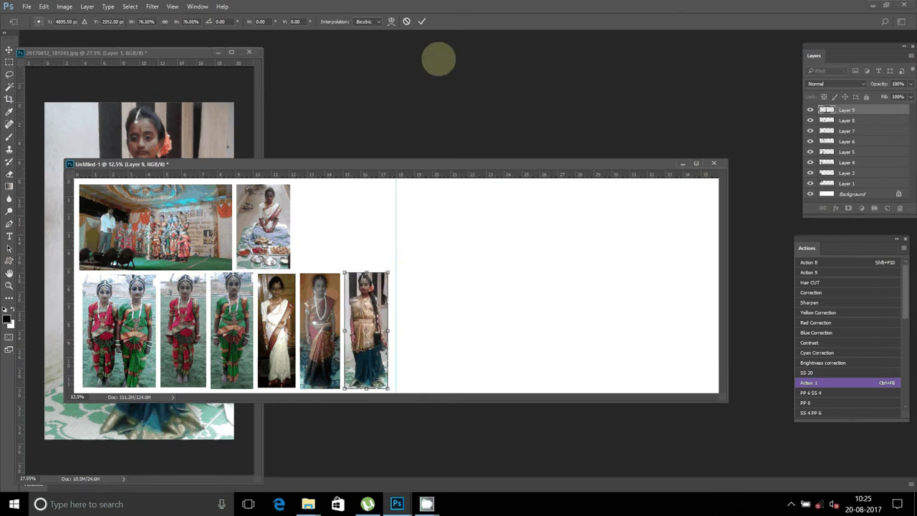
{"action": "left_click", "coordinate": [422, 21]}
Close the source photo without saving and bring New folder forward
{"action": "left_click", "coordinate": [253, 117]}
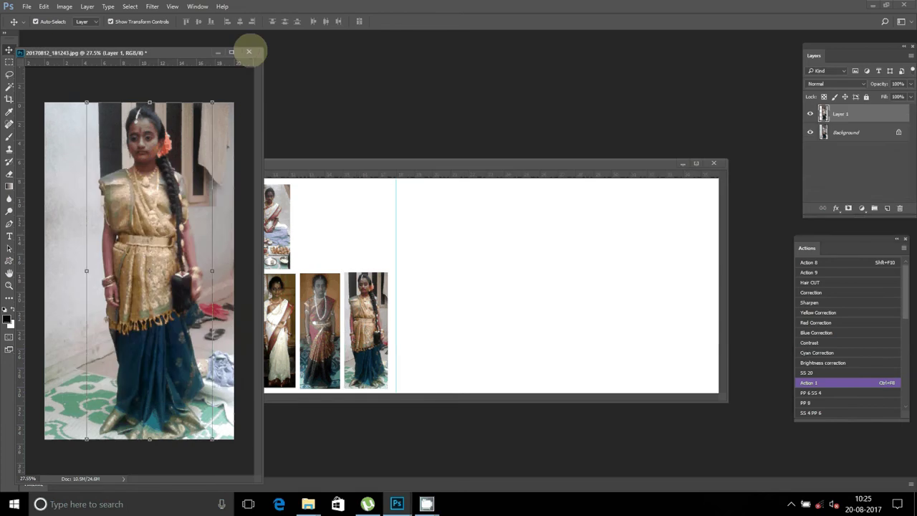
{"action": "left_click", "coordinate": [248, 51]}
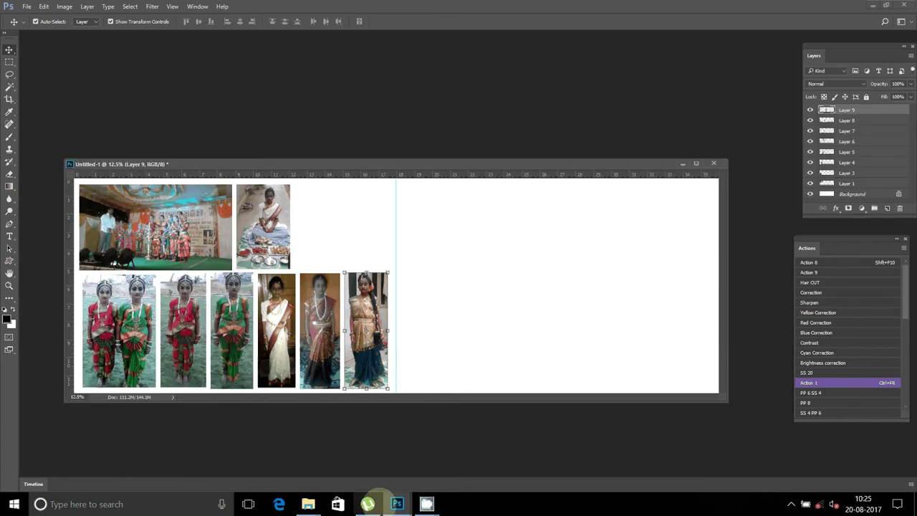
{"action": "mouse_move", "coordinate": [308, 503]}
{"action": "left_click", "coordinate": [362, 432]}
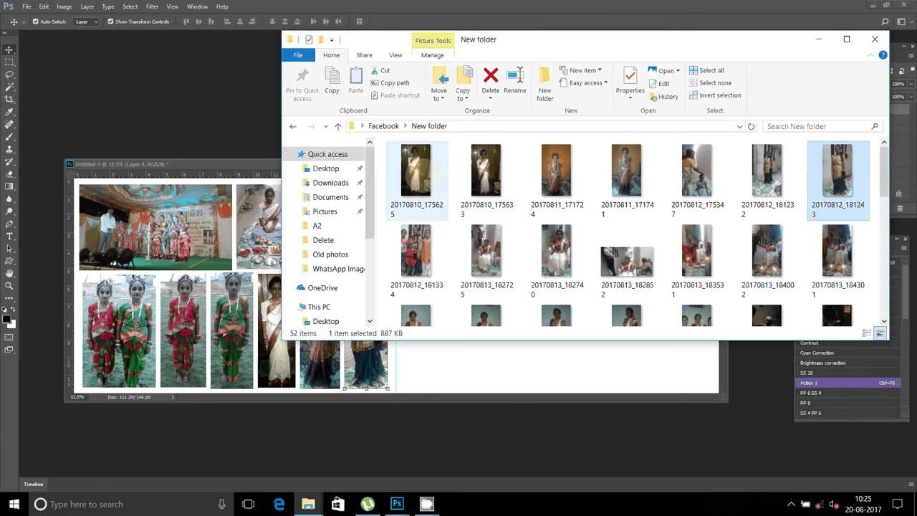
Move the first row of seven used photos into the Delete folder
{"action": "left_click", "coordinate": [422, 172], "text": "shift"}
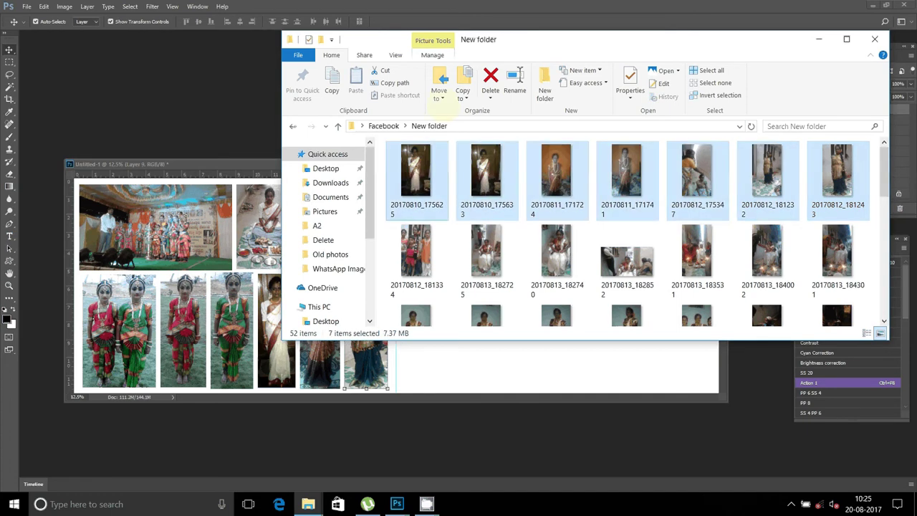
{"action": "left_click", "coordinate": [439, 90]}
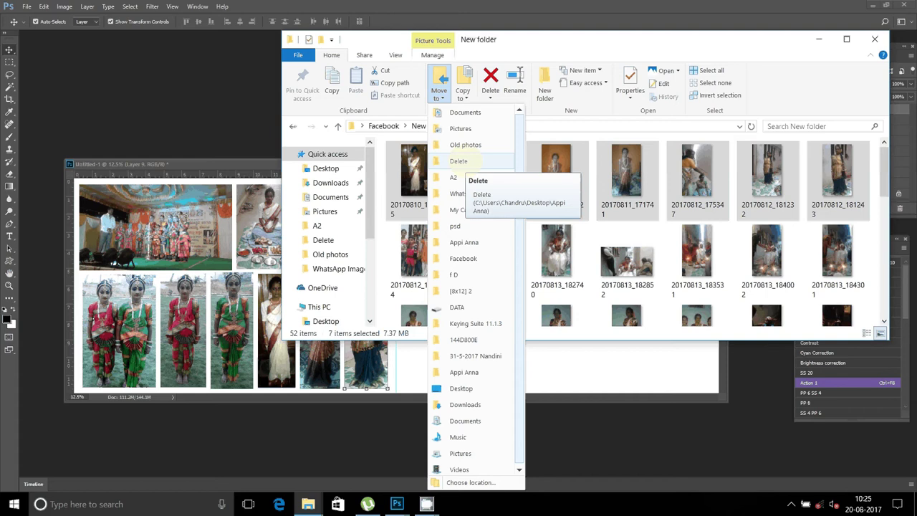
{"action": "left_click", "coordinate": [459, 161]}
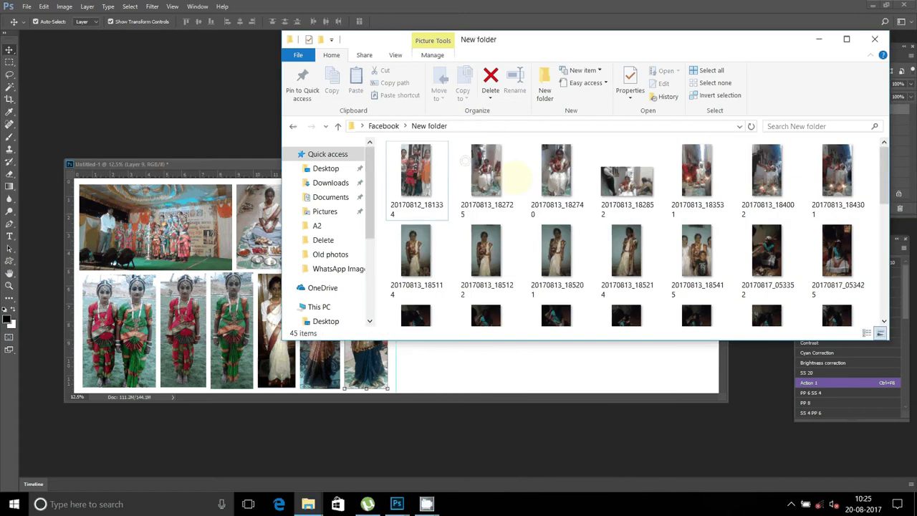
Open photo 20170812_181334 in Photoshop
{"action": "left_click", "coordinate": [417, 172]}
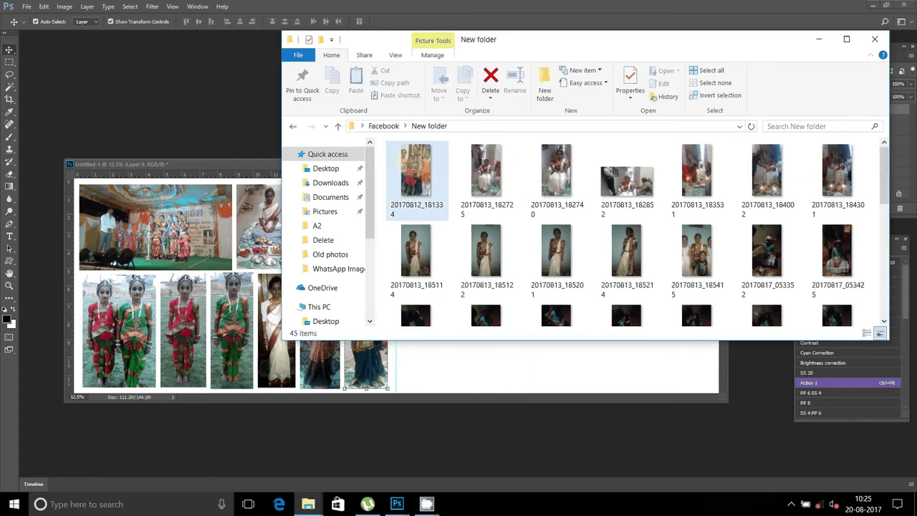
{"action": "left_click", "coordinate": [298, 149]}
{"action": "left_click", "coordinate": [419, 36]}
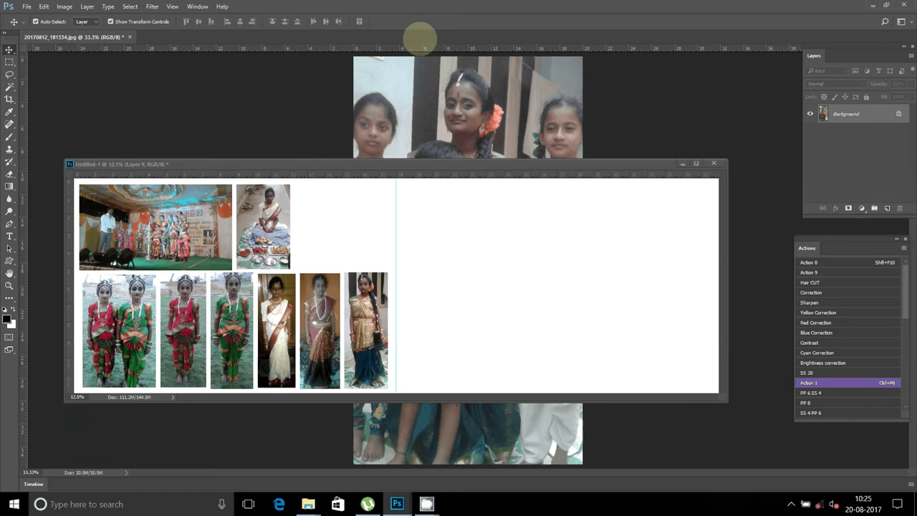
Drag the four-children photo into Untitled-1's top row, shrunk to about 55%
{"action": "mouse_move", "coordinate": [419, 36]}
{"action": "left_mouse_down"}
{"action": "mouse_move", "coordinate": [145, 50]}
{"action": "mouse_move", "coordinate": [313, 45]}
{"action": "left_mouse_up"}
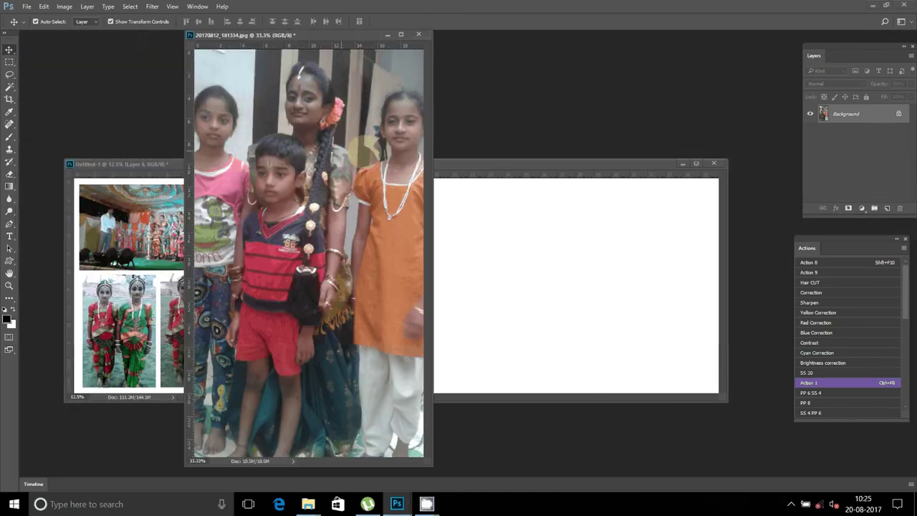
{"action": "left_click", "coordinate": [502, 229]}
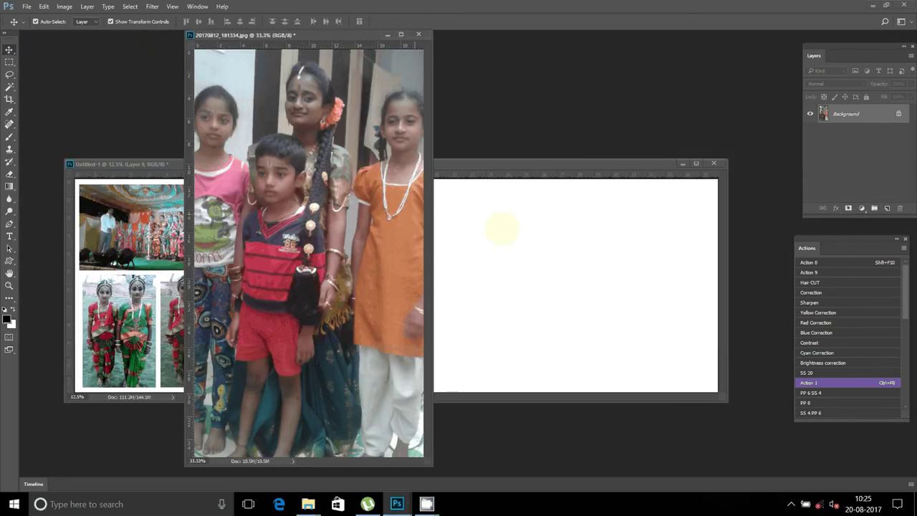
{"action": "mouse_move", "coordinate": [501, 229]}
{"action": "left_mouse_down"}
{"action": "mouse_move", "coordinate": [513, 234]}
{"action": "mouse_move", "coordinate": [514, 219]}
{"action": "left_mouse_up"}
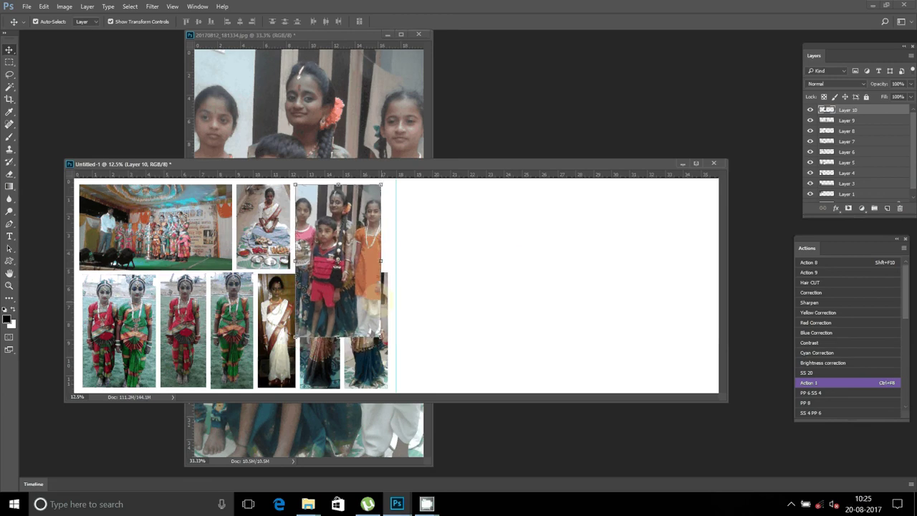
{"action": "left_click_drag", "start_coordinate": [381, 337], "coordinate": [359, 296]}
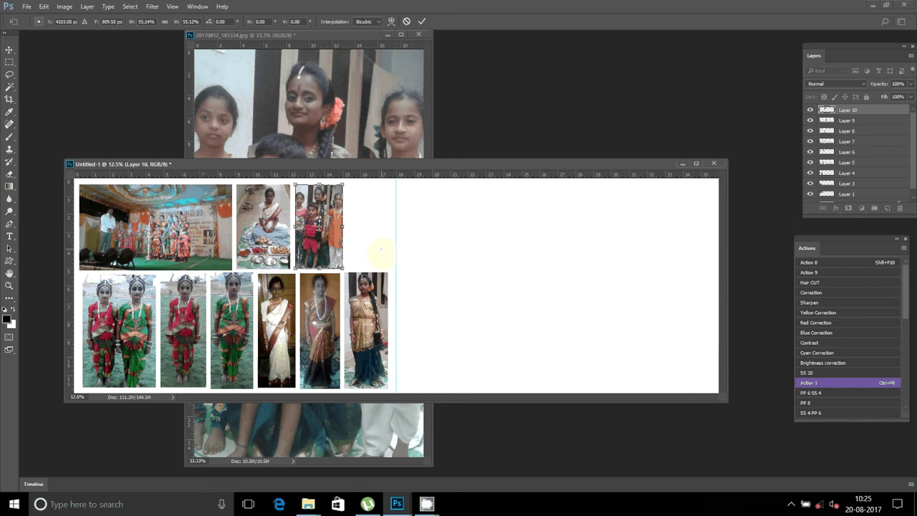
{"action": "left_click", "coordinate": [421, 21]}
Close the group source photo with Ctrl+W and return to the New folder window
{"action": "left_click", "coordinate": [374, 116]}
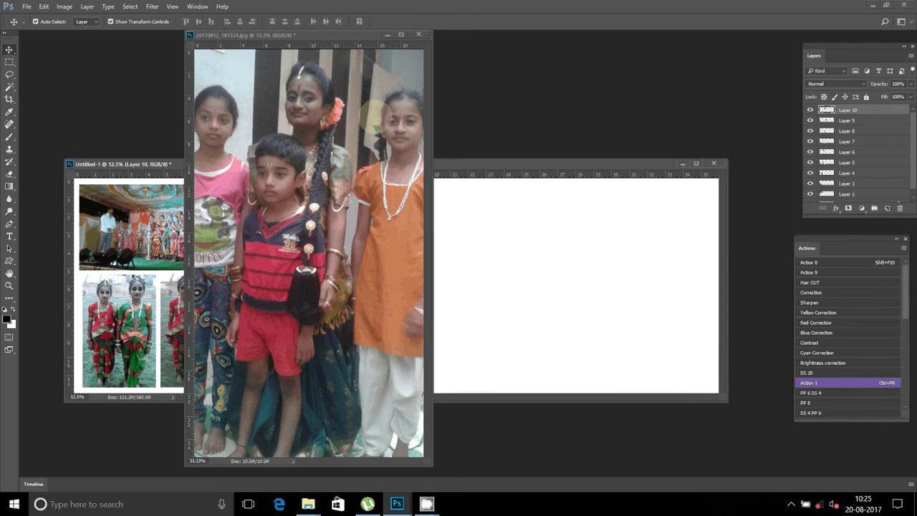
{"action": "key", "text": "ctrl+w"}
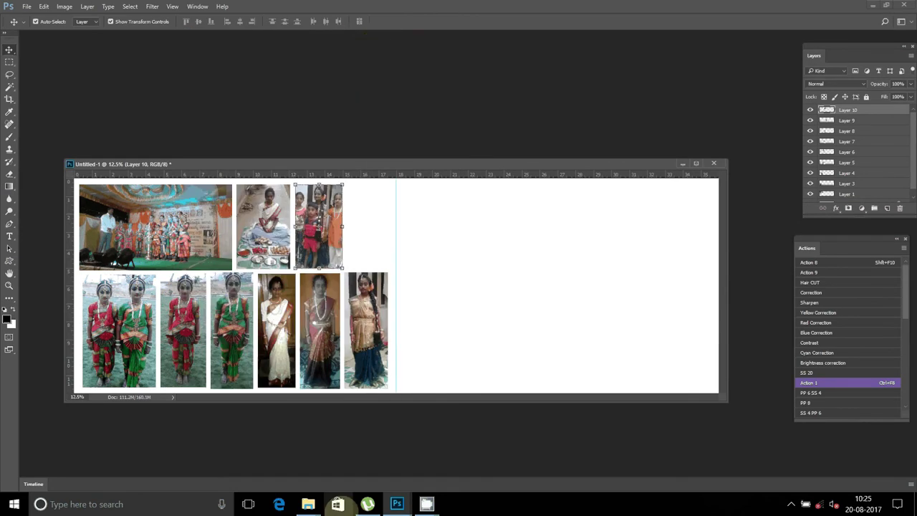
{"action": "left_click", "coordinate": [308, 504]}
{"action": "left_click", "coordinate": [335, 433]}
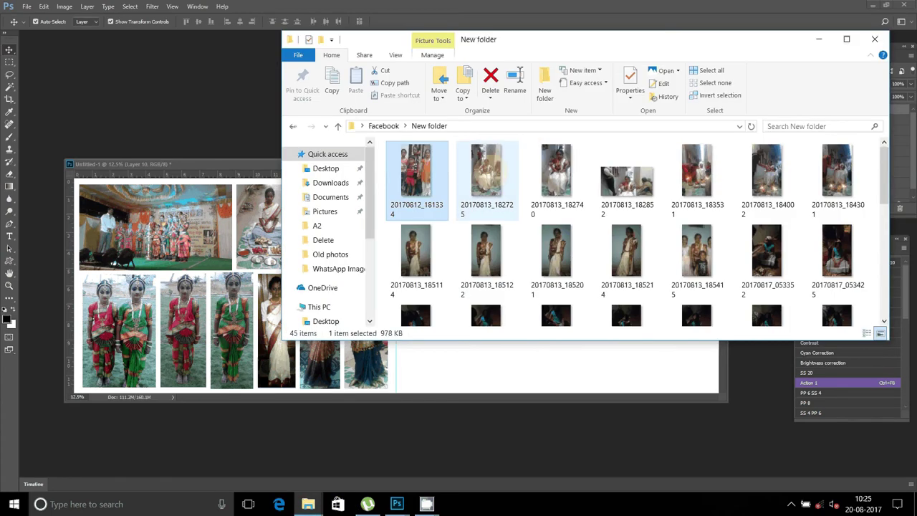
Open 20170813_182740 in Photoshop and brighten it with the Correction action
{"action": "left_click_drag", "start_coordinate": [557, 172], "coordinate": [185, 112]}
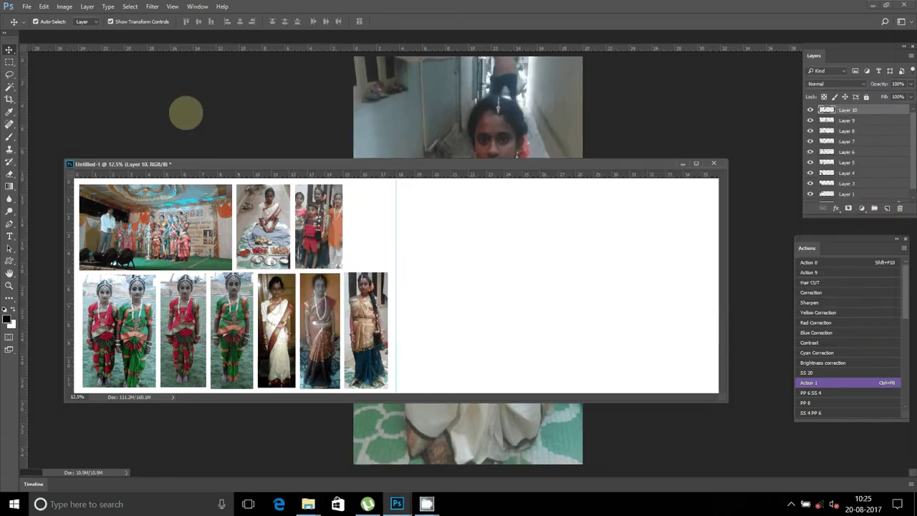
{"action": "left_click", "coordinate": [369, 47]}
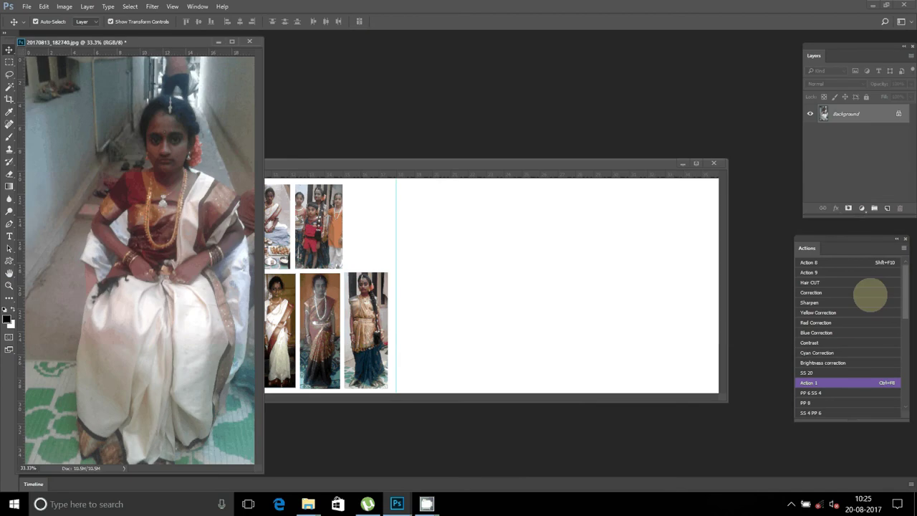
{"action": "left_click", "coordinate": [870, 292]}
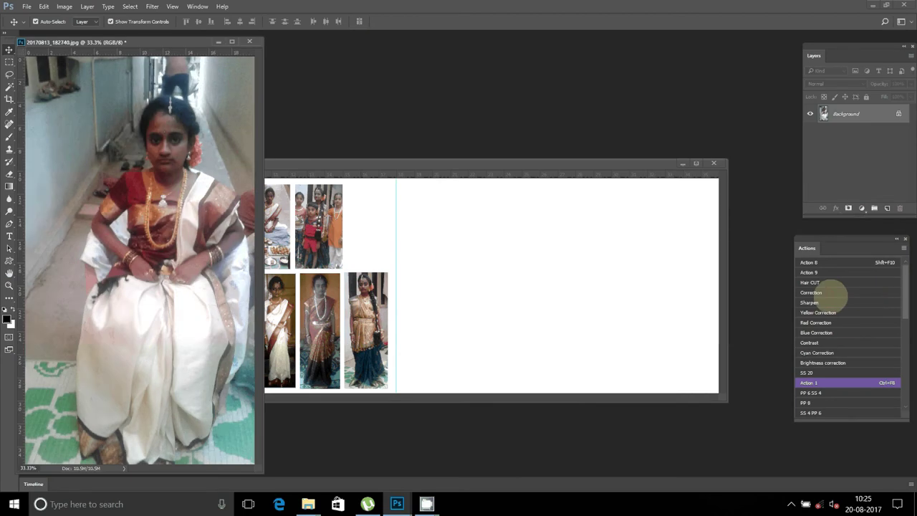
Place the seated girl at the end of the top row, scaled to about 56%
{"action": "mouse_move", "coordinate": [156, 42]}
{"action": "left_mouse_down"}
{"action": "mouse_move", "coordinate": [539, 117]}
{"action": "mouse_move", "coordinate": [567, 71]}
{"action": "left_mouse_up"}
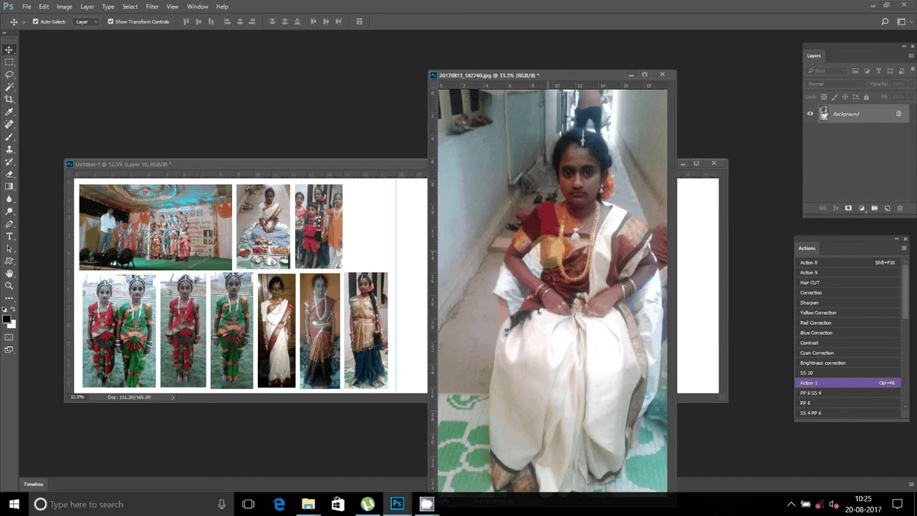
{"action": "mouse_move", "coordinate": [591, 219]}
{"action": "left_mouse_down"}
{"action": "mouse_move", "coordinate": [385, 241]}
{"action": "mouse_move", "coordinate": [399, 231]}
{"action": "left_mouse_up"}
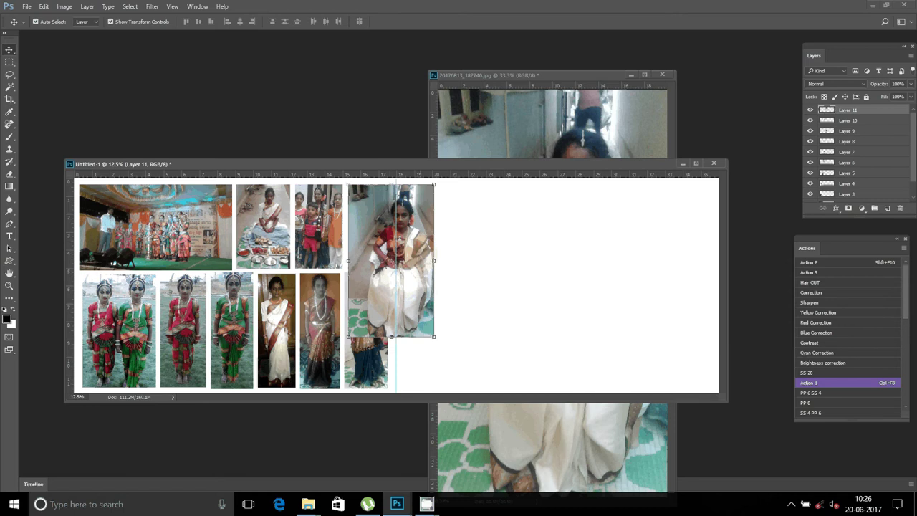
{"action": "key", "text": "shift+Left"}
{"action": "key", "text": "shift+Left"}
{"action": "key", "text": "shift+Left"}
{"action": "key", "text": "shift+Left"}
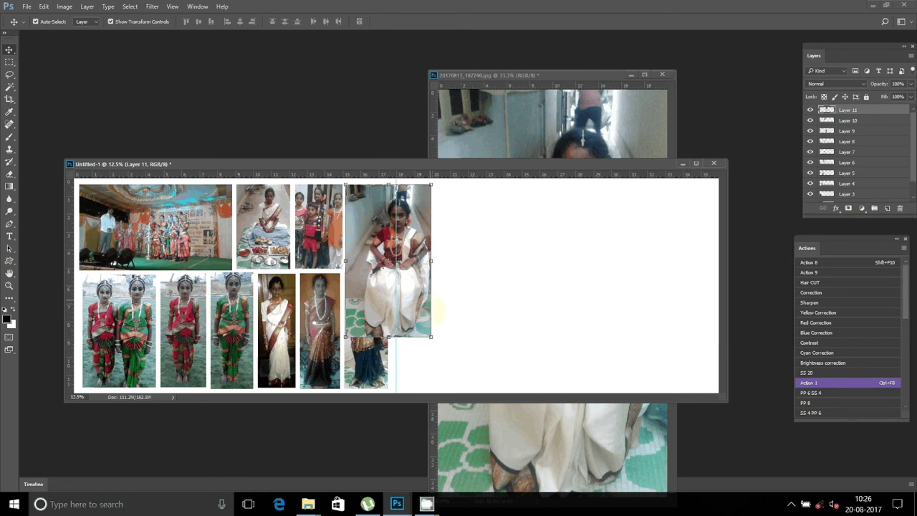
{"action": "left_click_drag", "start_coordinate": [431, 336], "coordinate": [391, 268]}
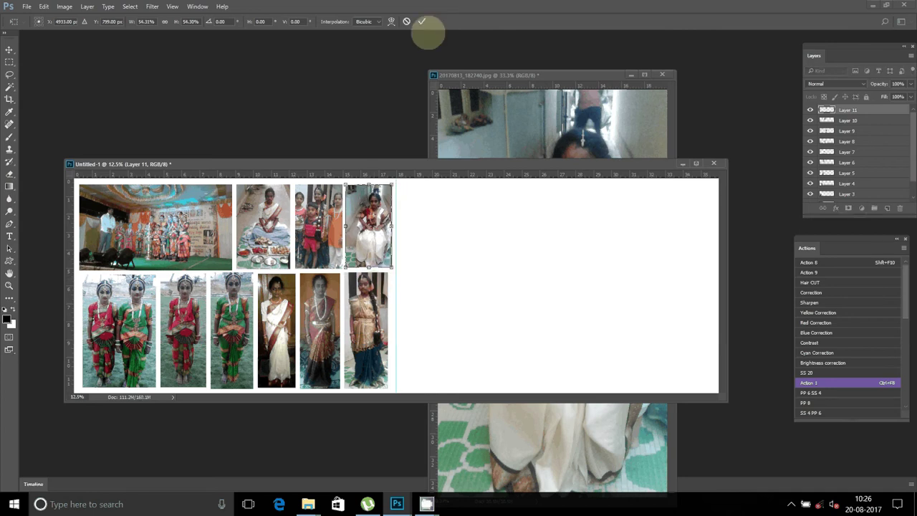
{"action": "left_click", "coordinate": [422, 22]}
Close the seated-girl source photo without saving
{"action": "left_click", "coordinate": [504, 134]}
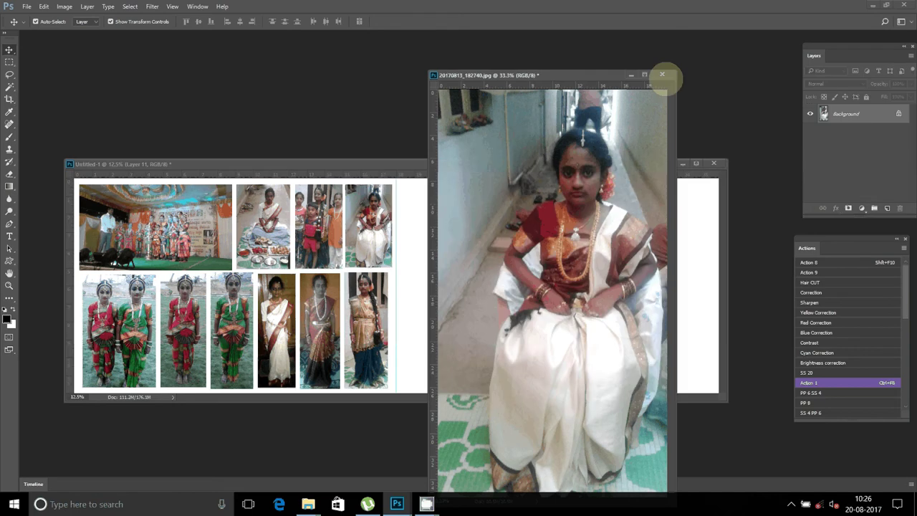
{"action": "left_click", "coordinate": [662, 74]}
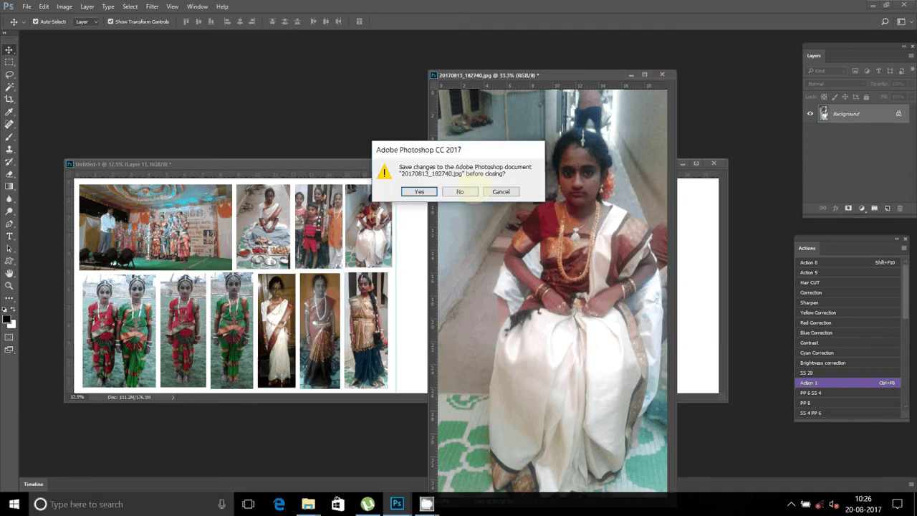
{"action": "left_click", "coordinate": [462, 191]}
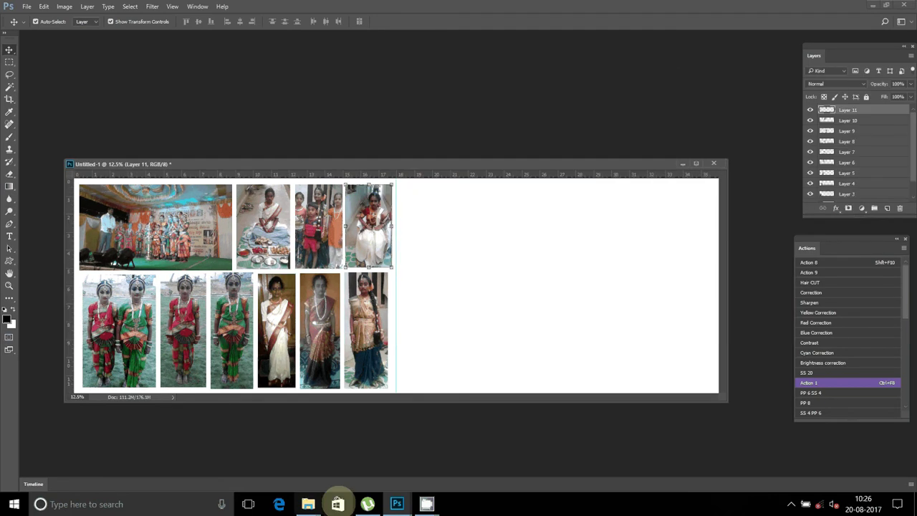
Open and close a ceremony photo, then return to New folder and select 20170813_184002
{"action": "left_click", "coordinate": [308, 503]}
{"action": "left_click", "coordinate": [372, 452]}
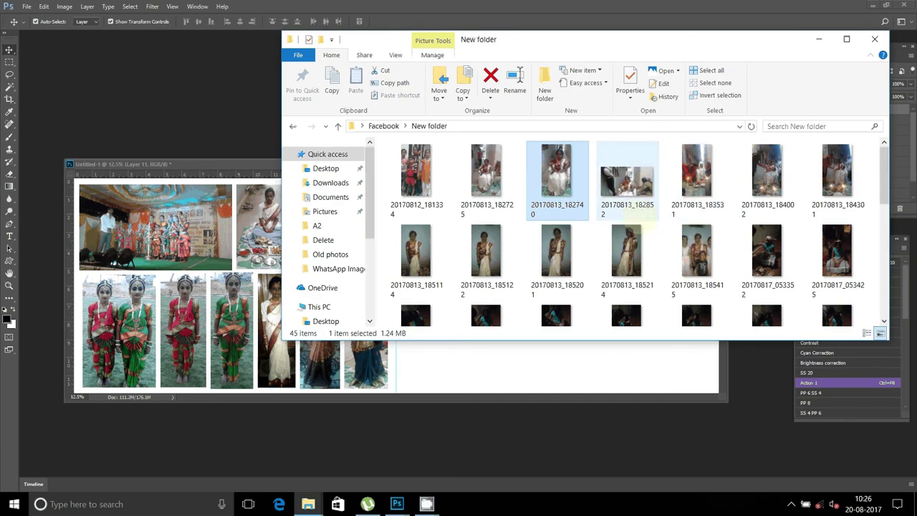
{"action": "mouse_move", "coordinate": [697, 172]}
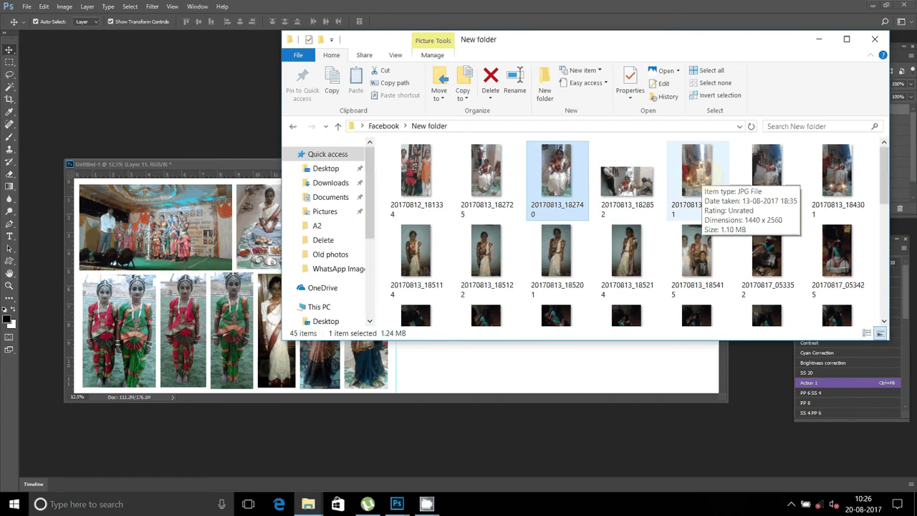
{"action": "left_click_drag", "start_coordinate": [695, 176], "coordinate": [351, 146]}
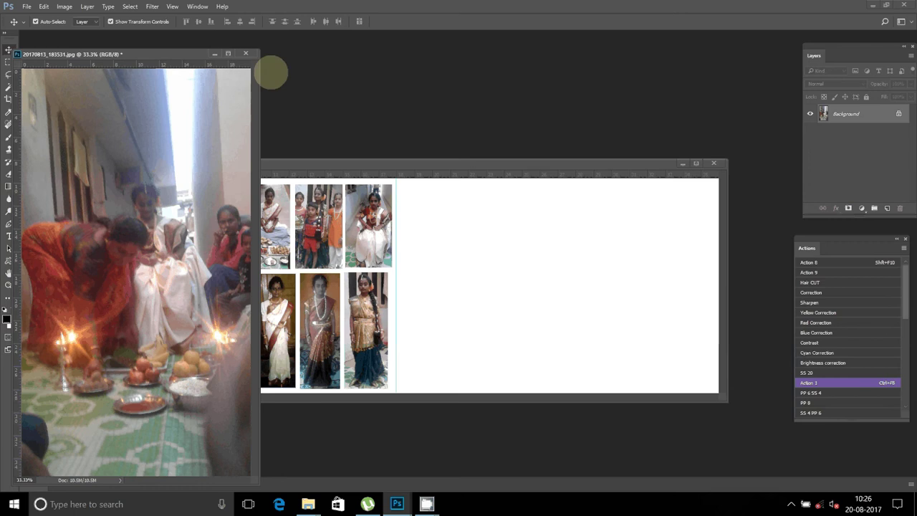
{"action": "key", "text": "ctrl+w"}
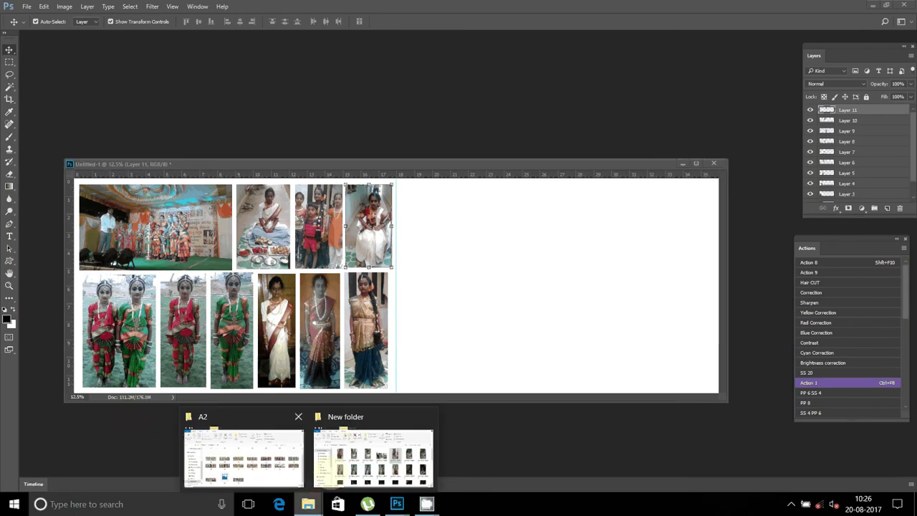
{"action": "left_click", "coordinate": [373, 451]}
{"action": "left_click", "coordinate": [767, 171]}
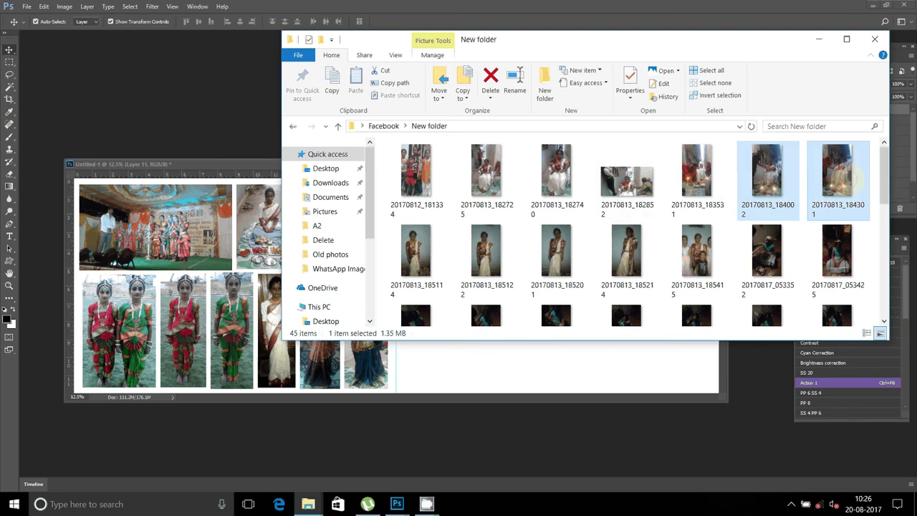
Open both lamp-lit ceremony photos in Photoshop and float the first in its own window
{"action": "left_click", "coordinate": [838, 175], "text": "ctrl"}
{"action": "mouse_move", "coordinate": [838, 175]}
{"action": "left_mouse_down"}
{"action": "mouse_move", "coordinate": [234, 108]}
{"action": "mouse_move", "coordinate": [303, 32]}
{"action": "mouse_move", "coordinate": [404, 118]}
{"action": "left_mouse_up"}
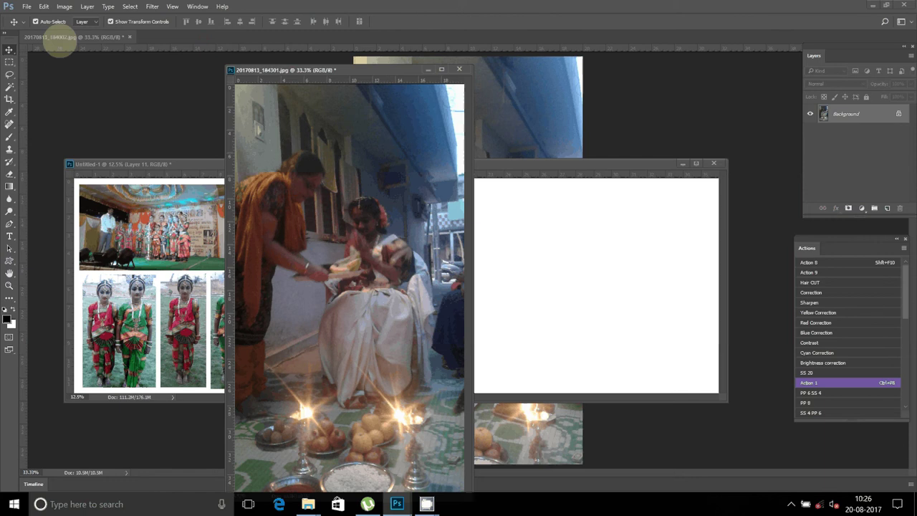
{"action": "left_click_drag", "start_coordinate": [59, 43], "coordinate": [230, 104]}
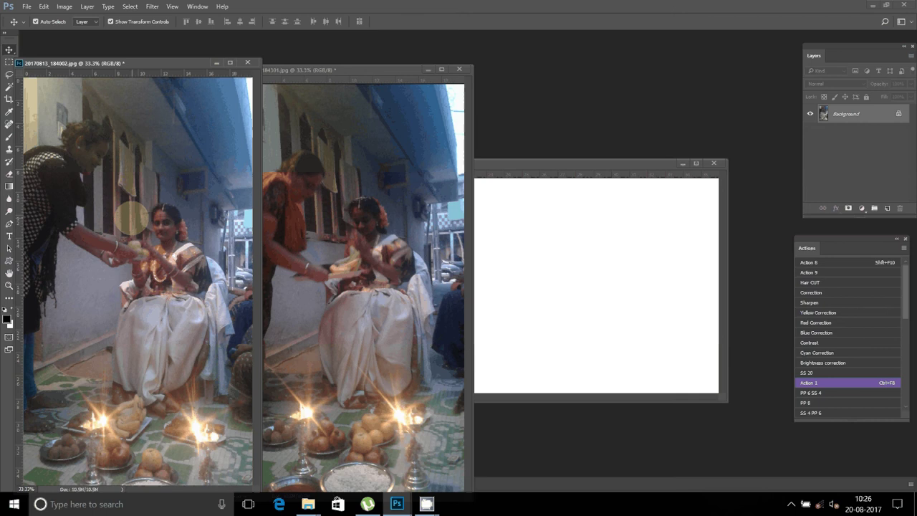
Place the first ceremony photo in the top row at about 54%, aligned to a guide, and close its source
{"action": "left_click_drag", "start_coordinate": [131, 219], "coordinate": [522, 264]}
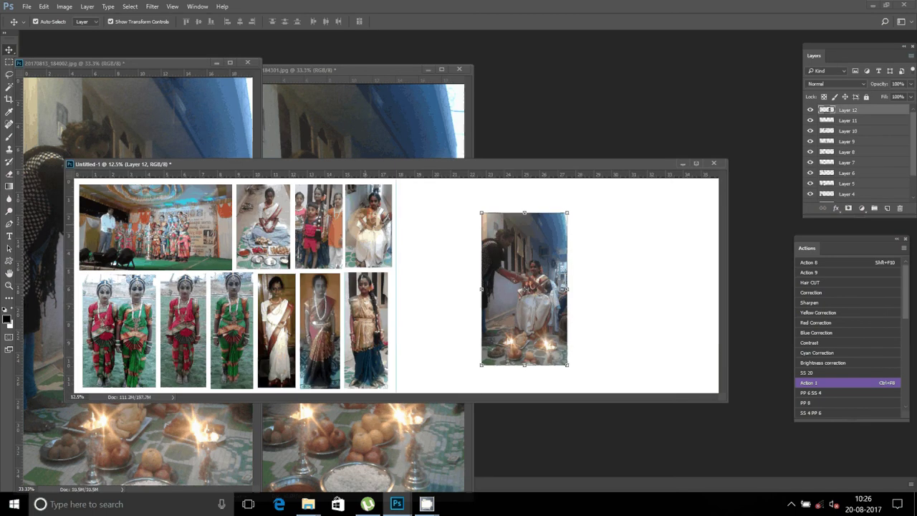
{"action": "left_click_drag", "start_coordinate": [372, 215], "coordinate": [417, 225]}
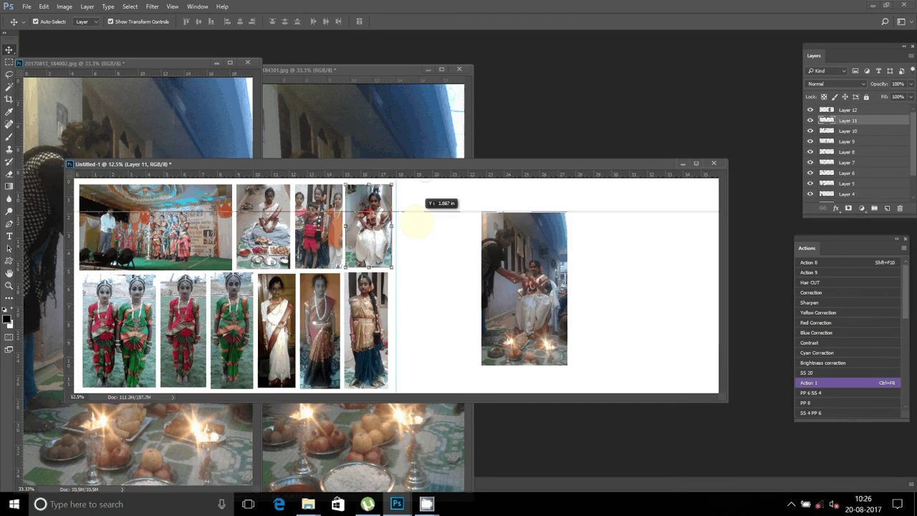
{"action": "left_click", "coordinate": [504, 246]}
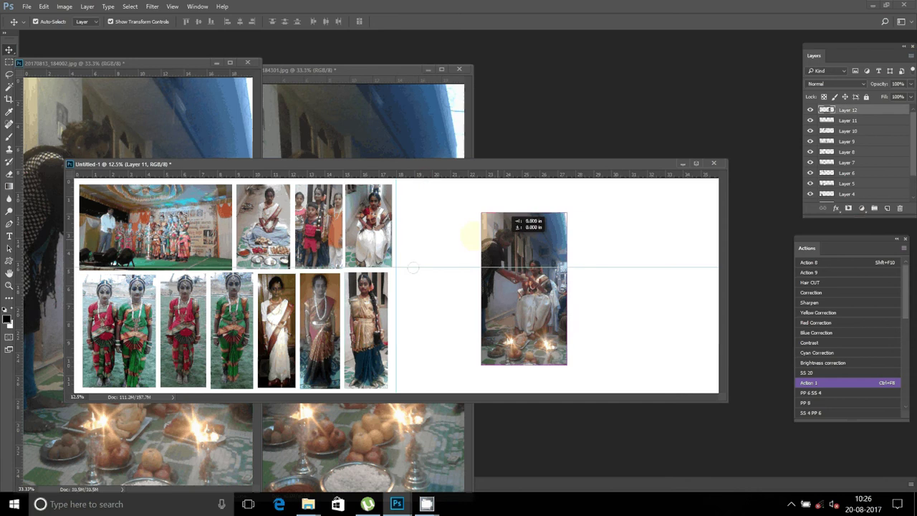
{"action": "left_click_drag", "start_coordinate": [469, 234], "coordinate": [434, 209]}
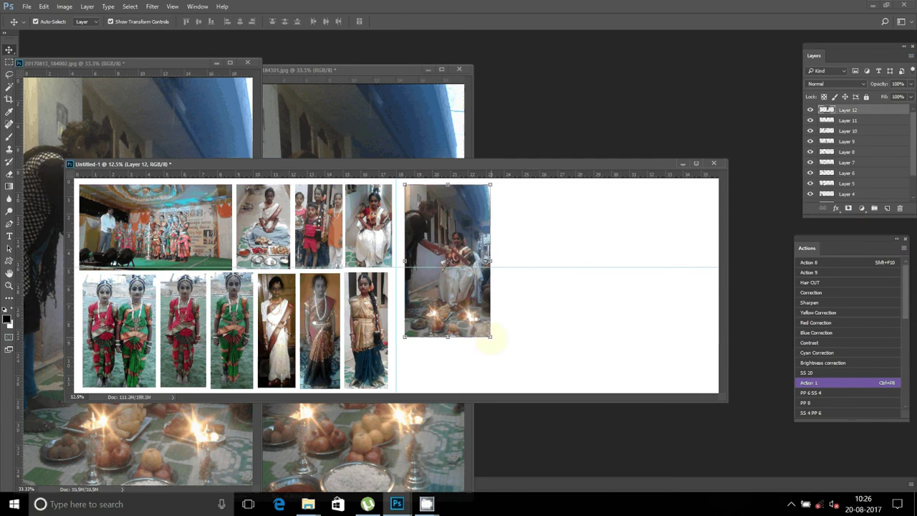
{"action": "left_click_drag", "start_coordinate": [493, 341], "coordinate": [476, 252]}
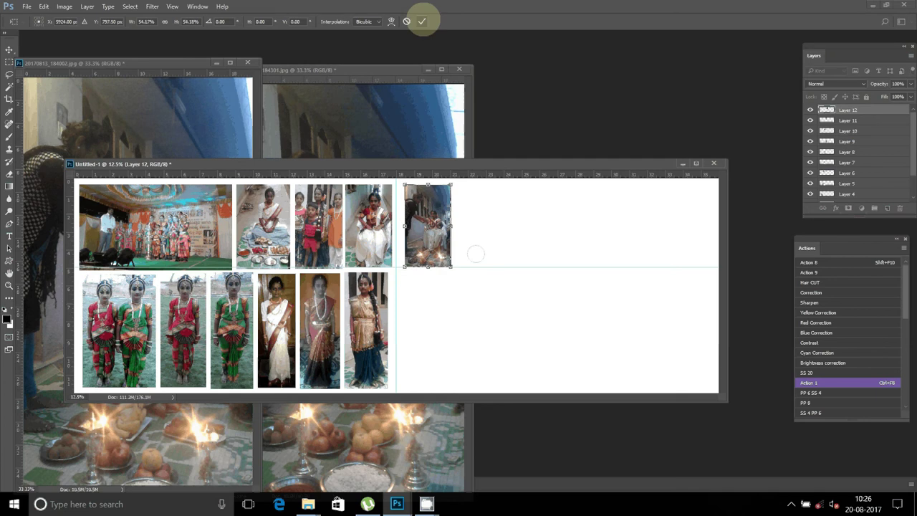
{"action": "left_click", "coordinate": [422, 21]}
{"action": "left_click", "coordinate": [245, 60]}
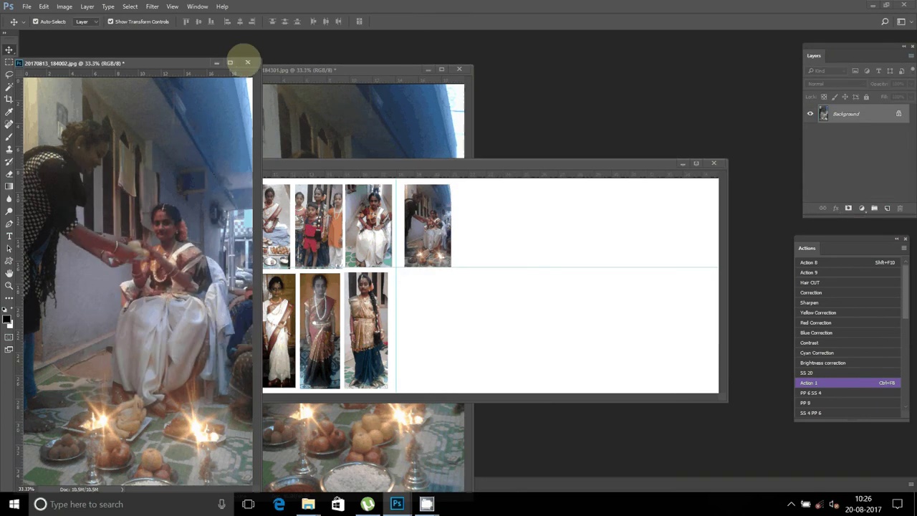
{"action": "left_click", "coordinate": [247, 63]}
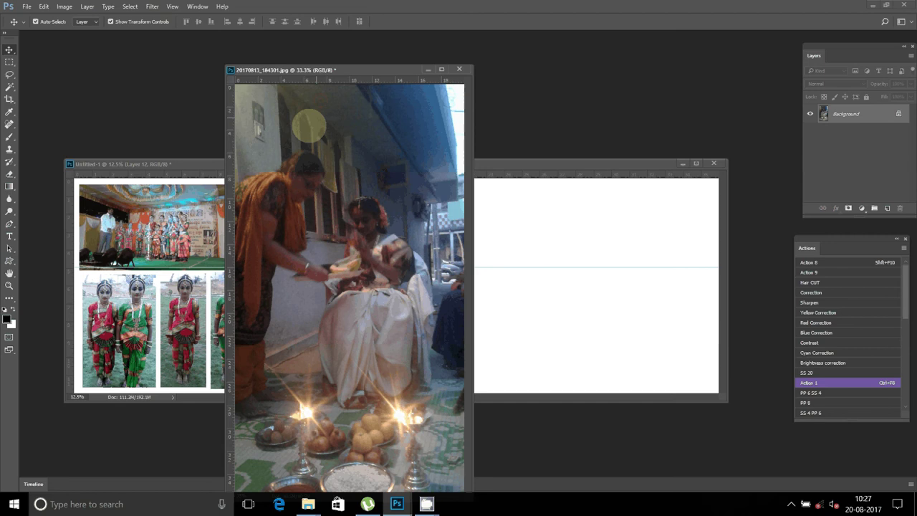
Add the second ceremony photo beside it at about 54% and close 20170813_184301.jpg
{"action": "mouse_move", "coordinate": [309, 125]}
{"action": "left_mouse_down"}
{"action": "mouse_move", "coordinate": [490, 226]}
{"action": "mouse_move", "coordinate": [487, 215]}
{"action": "left_mouse_up"}
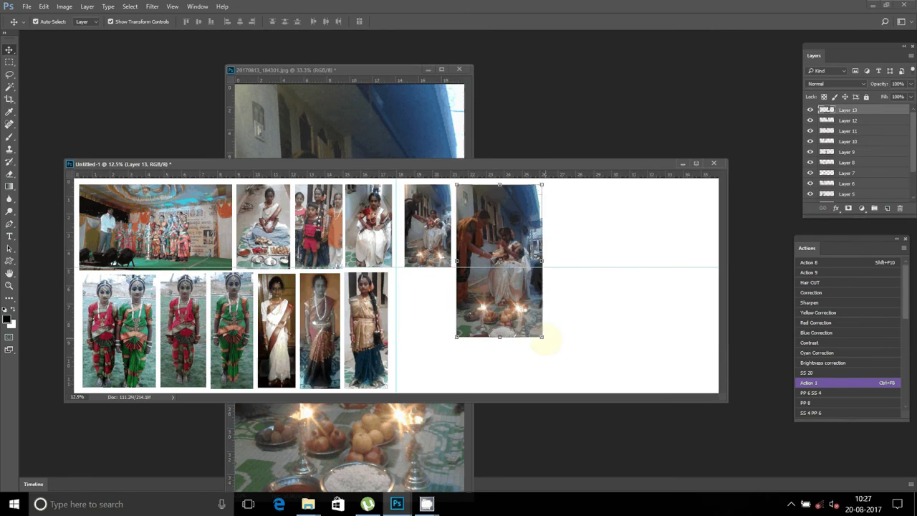
{"action": "left_click_drag", "start_coordinate": [543, 338], "coordinate": [520, 263]}
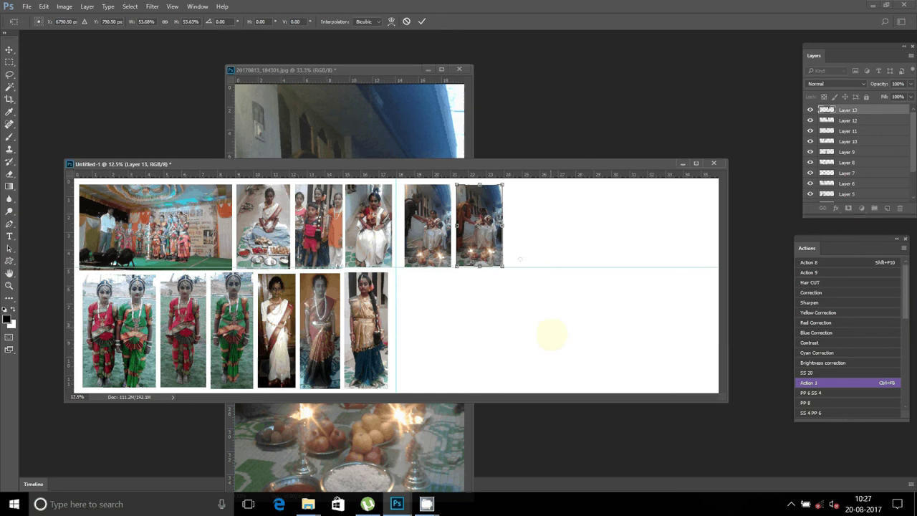
{"action": "left_click", "coordinate": [421, 21]}
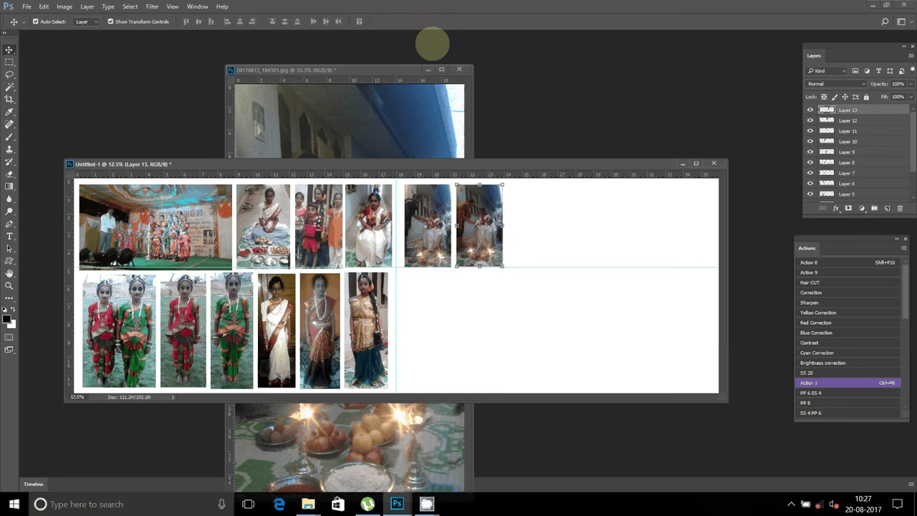
{"action": "left_click", "coordinate": [485, 53]}
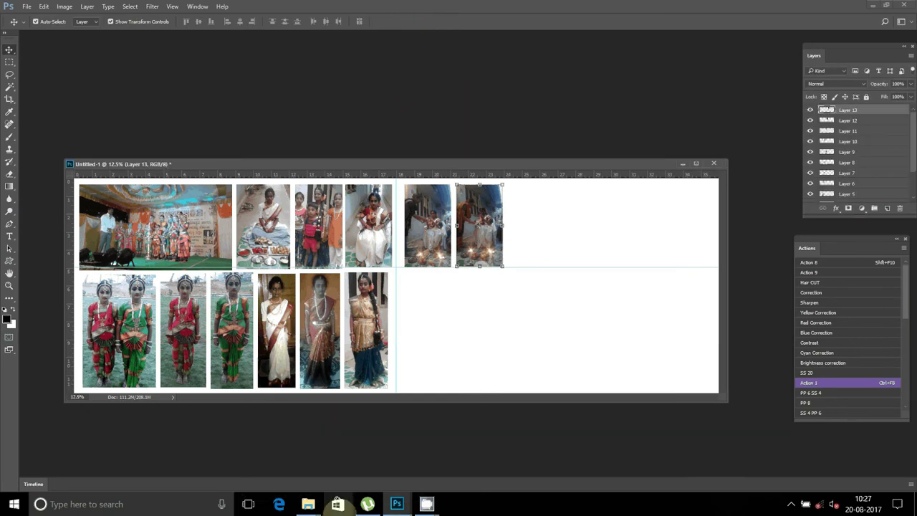
Move the first row of seven used photos out of New folder, then open 20170813_185214.jpg in Photoshop
{"action": "left_click", "coordinate": [308, 504]}
{"action": "left_click", "coordinate": [364, 406]}
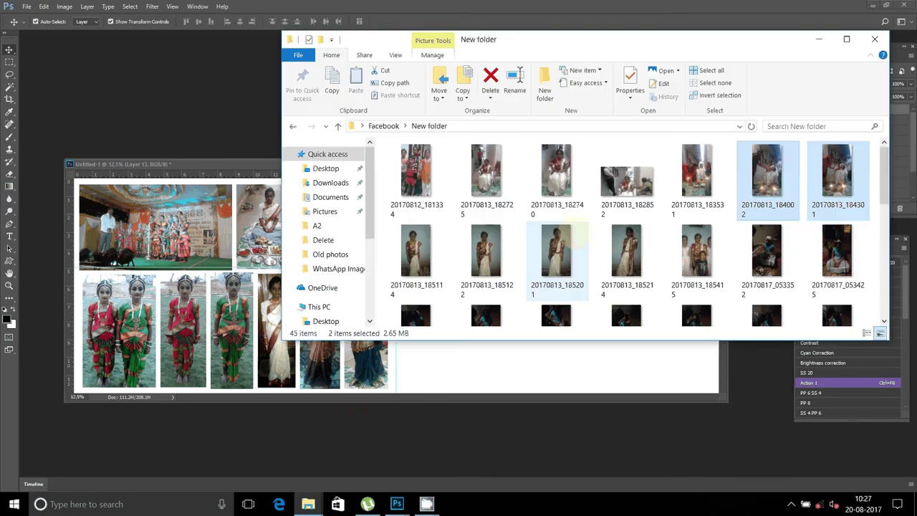
{"action": "left_click", "coordinate": [416, 172], "text": "shift"}
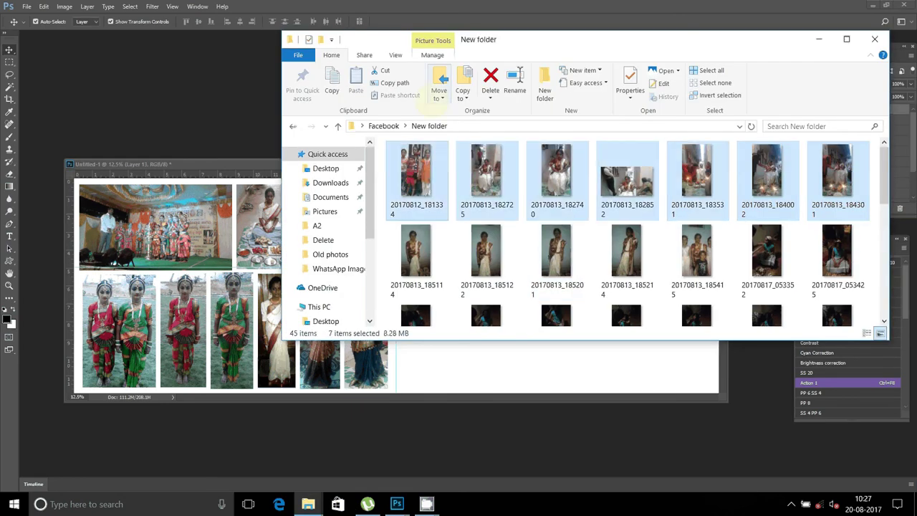
{"action": "left_click", "coordinate": [438, 86]}
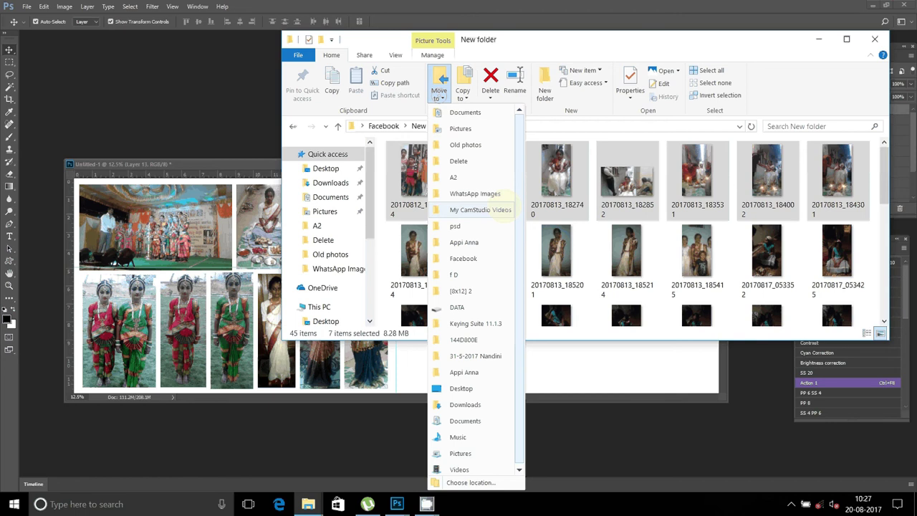
{"action": "left_click", "coordinate": [505, 210]}
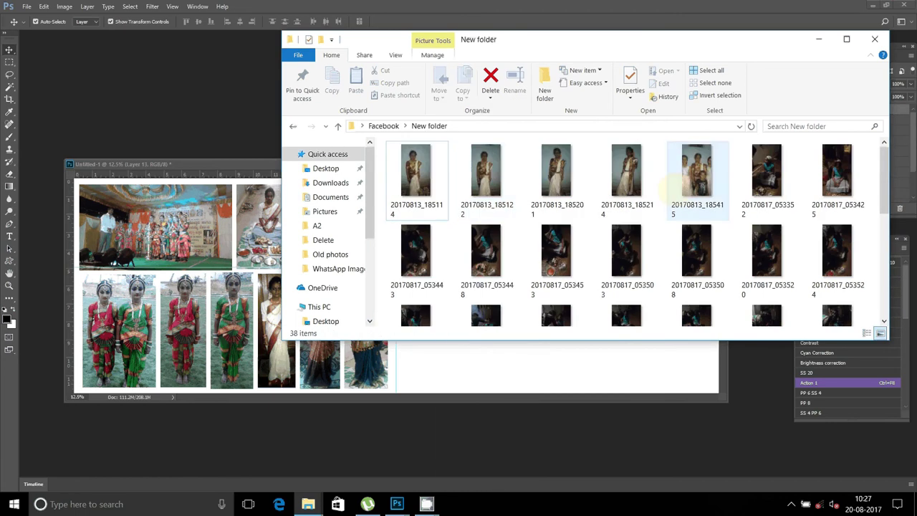
{"action": "mouse_move", "coordinate": [626, 179]}
{"action": "left_mouse_down"}
{"action": "mouse_move", "coordinate": [609, 206]}
{"action": "mouse_move", "coordinate": [365, 30]}
{"action": "mouse_move", "coordinate": [198, 105]}
{"action": "mouse_move", "coordinate": [372, 36]}
{"action": "left_mouse_up"}
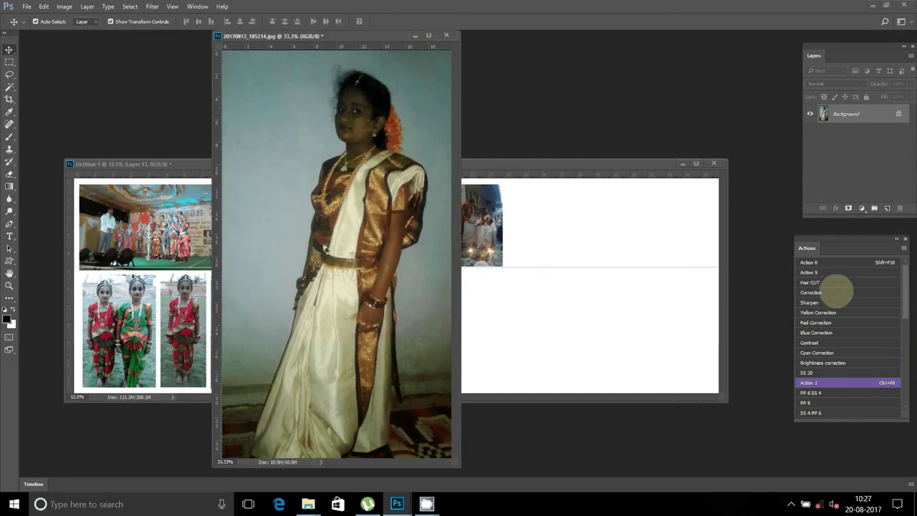
Brighten the saree photo with the correction action and copy a marquee crop of the girl to a new layer
{"action": "left_click", "coordinate": [869, 263]}
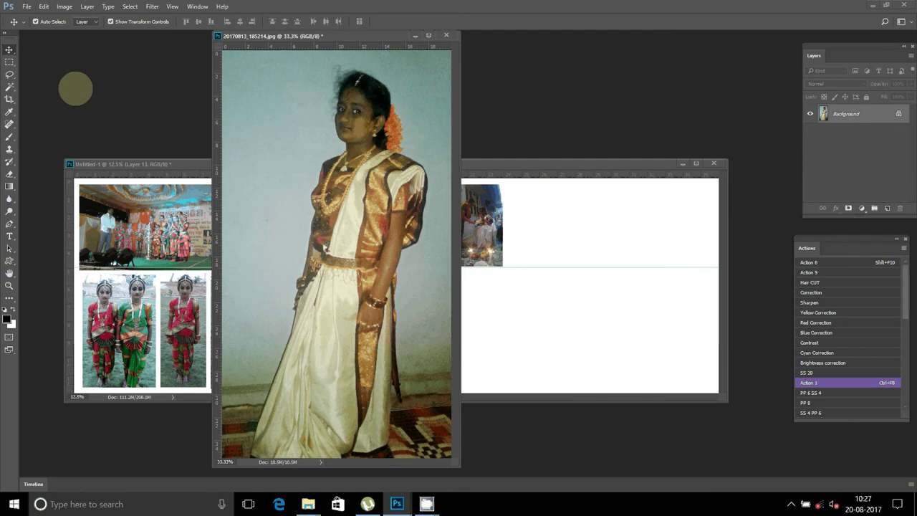
{"action": "key", "text": "m"}
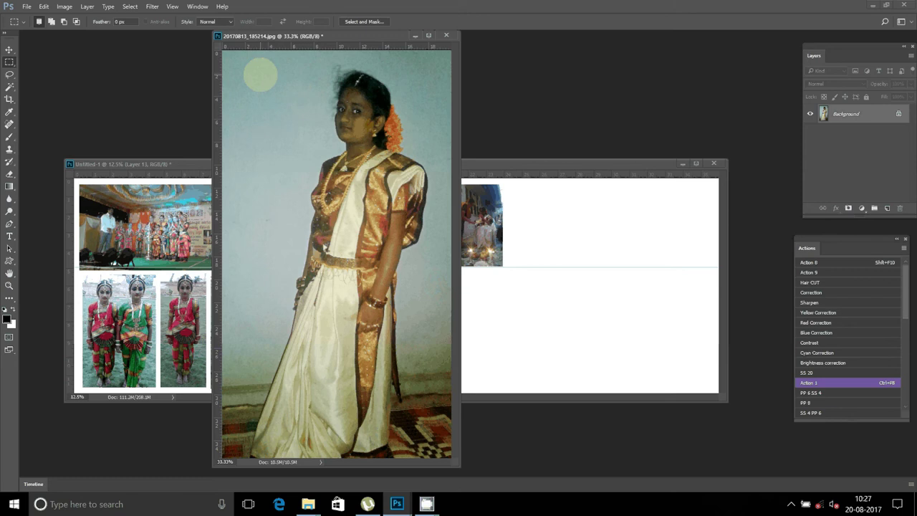
{"action": "mouse_move", "coordinate": [257, 64]}
{"action": "left_mouse_down"}
{"action": "mouse_move", "coordinate": [376, 458]}
{"action": "mouse_move", "coordinate": [438, 456]}
{"action": "left_mouse_up"}
{"action": "left_click_drag", "start_coordinate": [393, 314], "coordinate": [382, 314]}
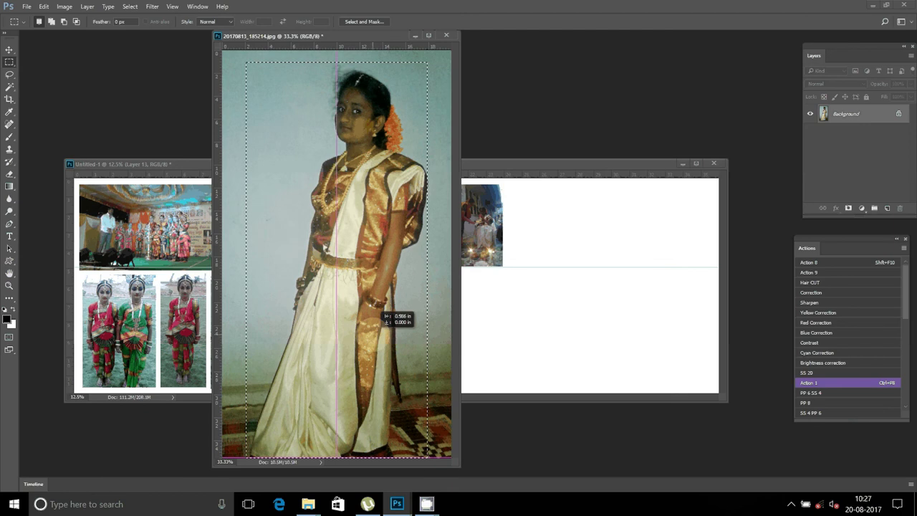
{"action": "right_click", "coordinate": [359, 192]}
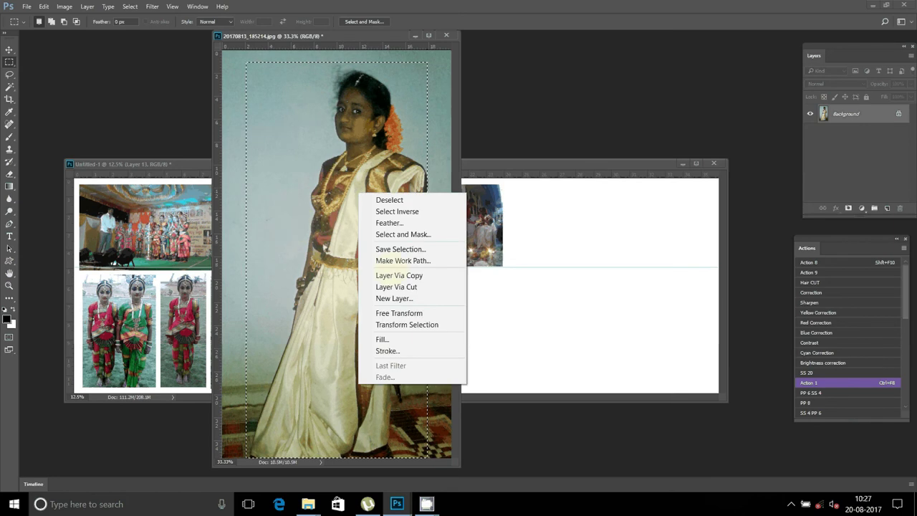
{"action": "left_click", "coordinate": [397, 275]}
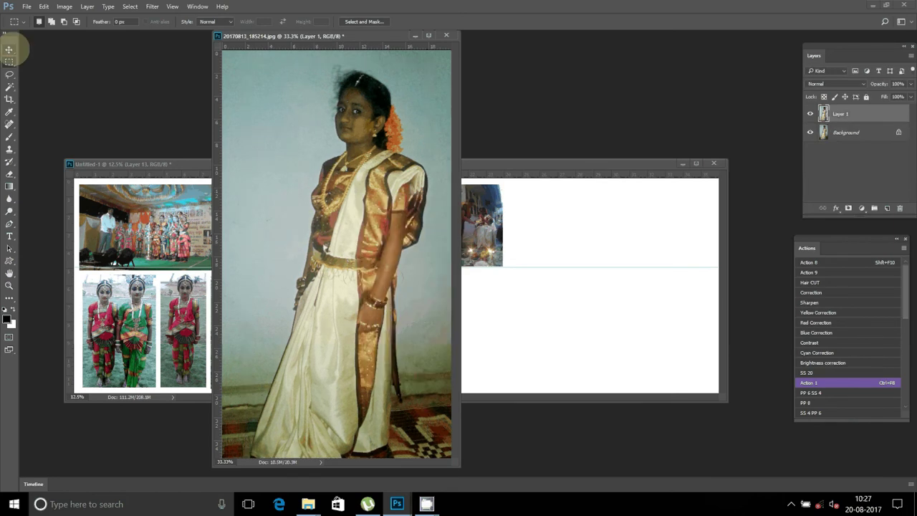
Place the crop in Untitled-1's top row as Layer 14 at about 56%, and close the source
{"action": "left_click", "coordinate": [9, 49]}
{"action": "left_click", "coordinate": [555, 272]}
{"action": "left_click_drag", "start_coordinate": [555, 272], "coordinate": [530, 199]}
{"action": "left_click_drag", "start_coordinate": [576, 332], "coordinate": [546, 267]}
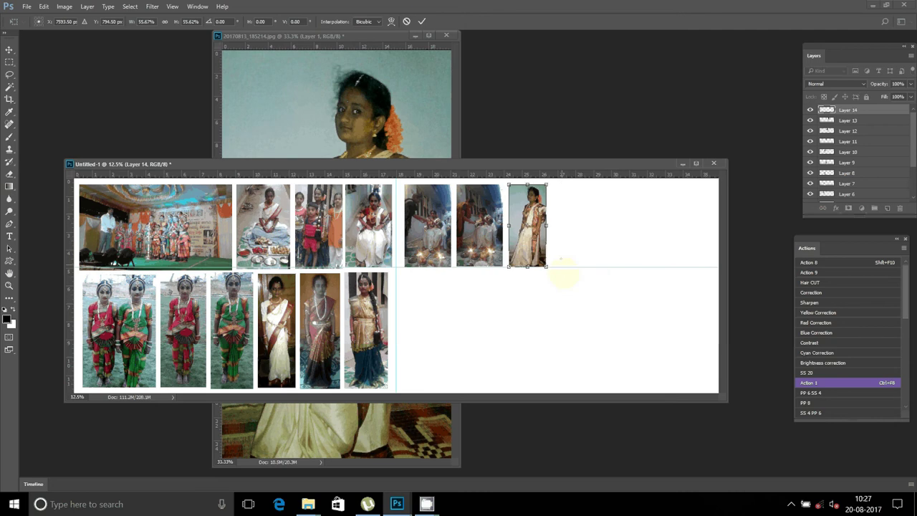
{"action": "left_click", "coordinate": [423, 21]}
{"action": "left_click", "coordinate": [445, 35]}
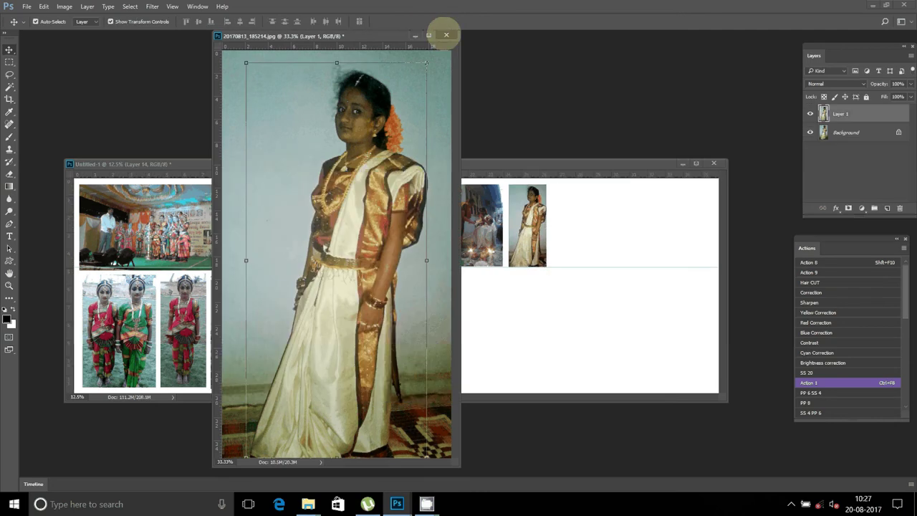
{"action": "left_click", "coordinate": [445, 35]}
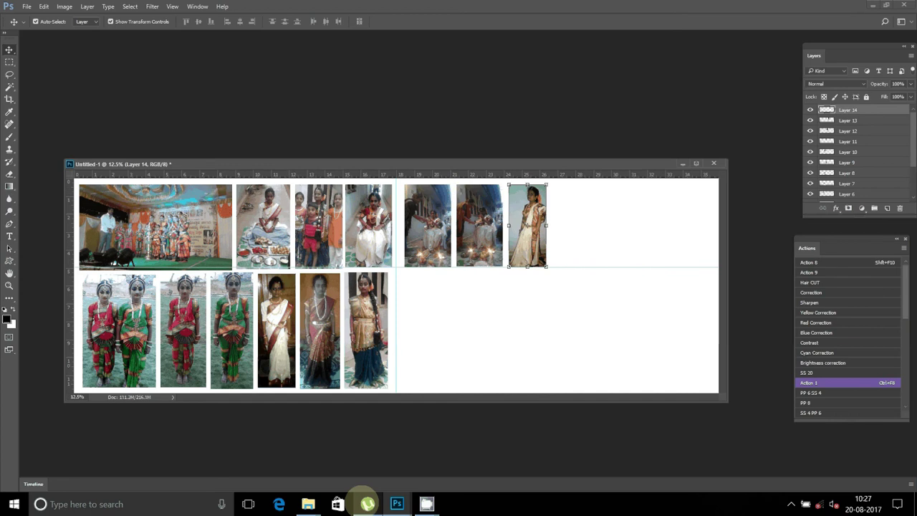
Open photo 20170817_053425 from New folder in Photoshop as a floating window
{"action": "left_click", "coordinate": [308, 504]}
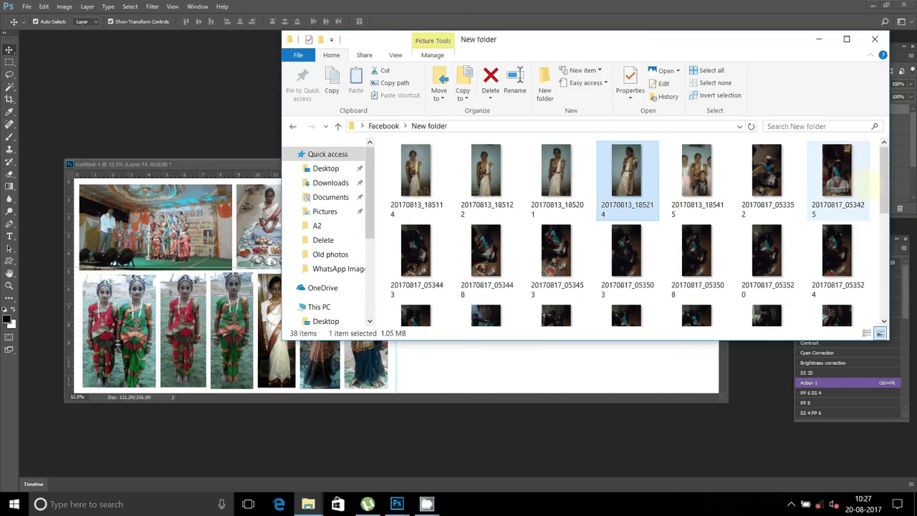
{"action": "mouse_move", "coordinate": [767, 176]}
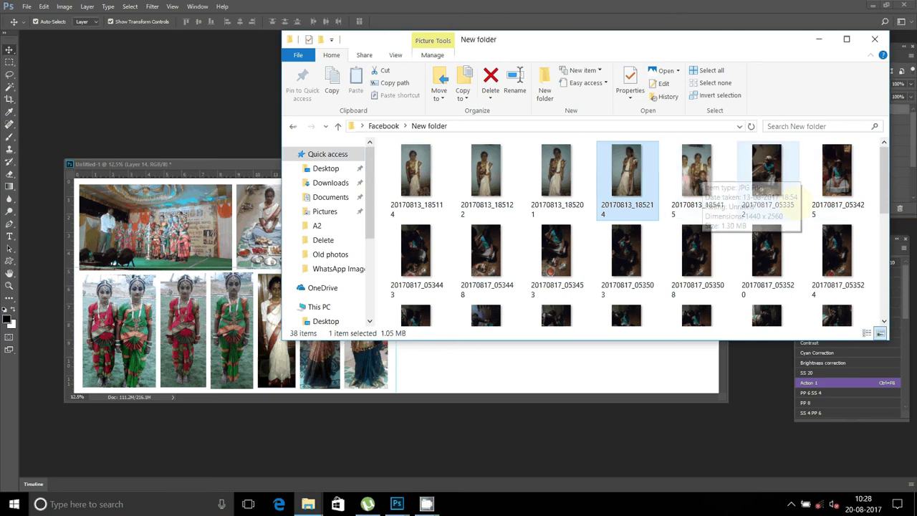
{"action": "left_click", "coordinate": [817, 189]}
{"action": "left_click_drag", "start_coordinate": [178, 159], "coordinate": [328, 36]}
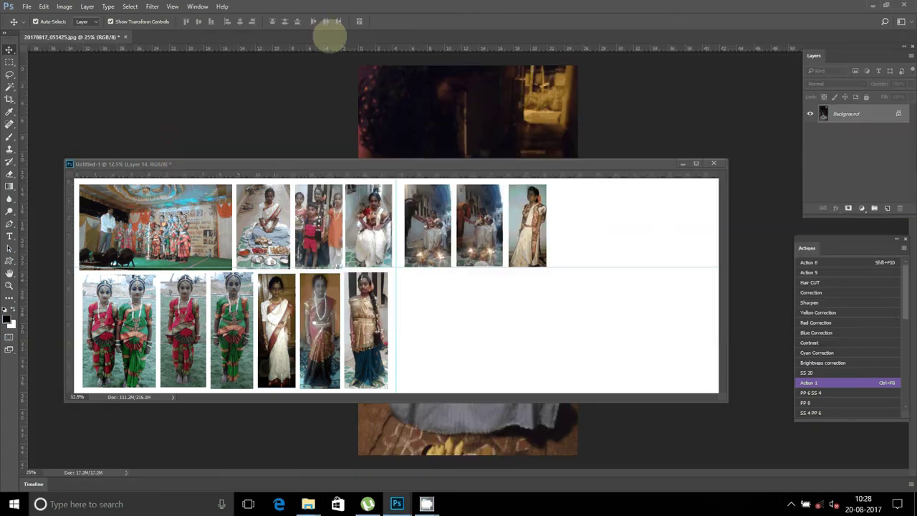
{"action": "left_click_drag", "start_coordinate": [72, 36], "coordinate": [78, 40]}
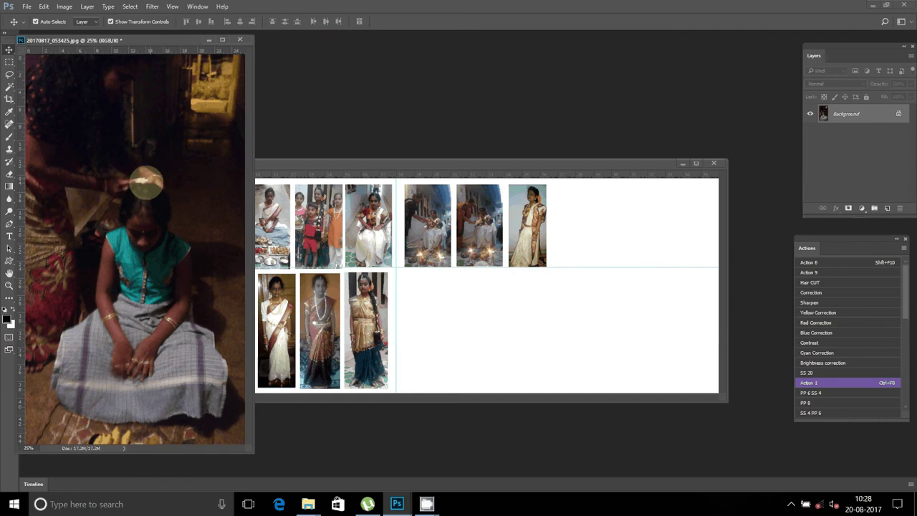
Add it to Untitled-1 as Layer 15 at about 43%, beside the saree photo, and close the source
{"action": "left_click_drag", "start_coordinate": [114, 188], "coordinate": [596, 243]}
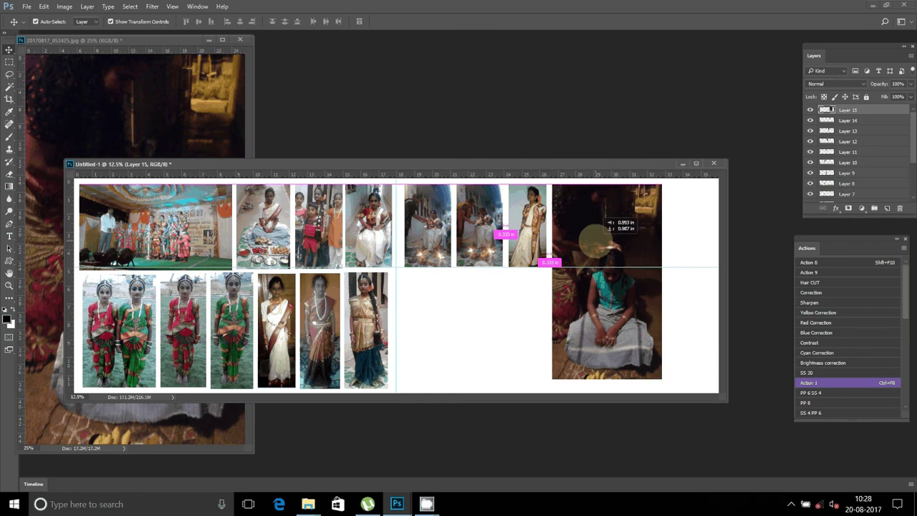
{"action": "key", "text": "ctrl+t"}
{"action": "left_click_drag", "start_coordinate": [661, 378], "coordinate": [628, 249]}
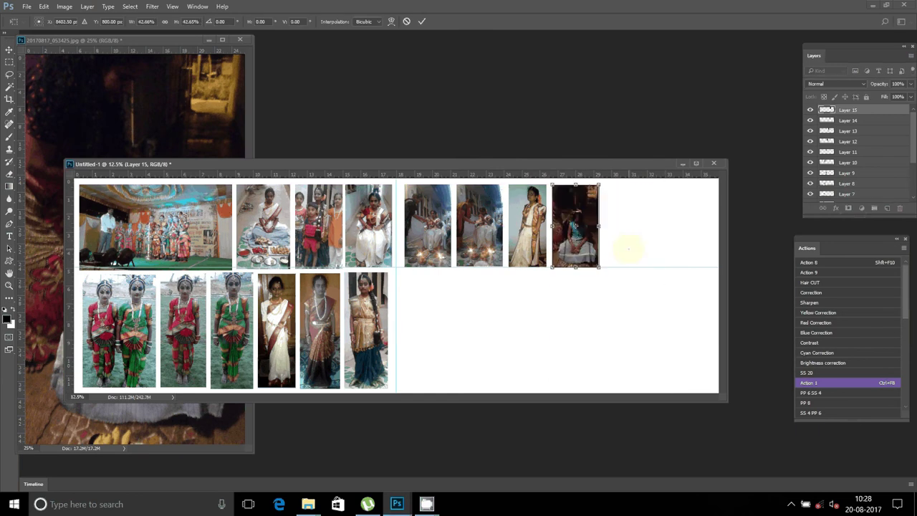
{"action": "left_click", "coordinate": [422, 21]}
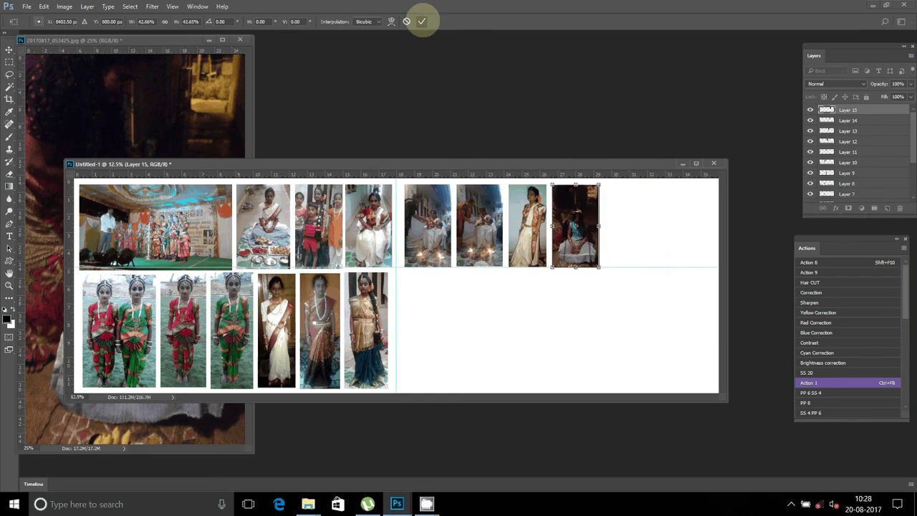
{"action": "left_click_drag", "start_coordinate": [575, 227], "coordinate": [573, 226]}
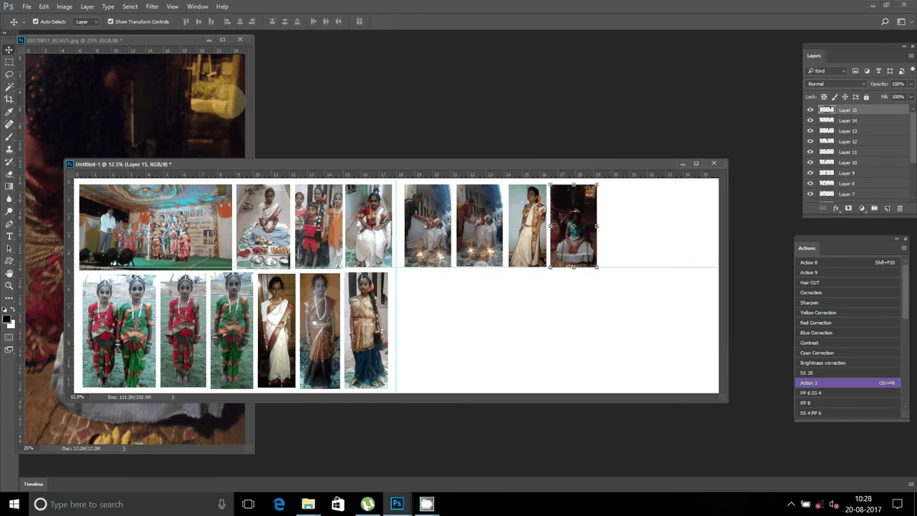
{"action": "left_click", "coordinate": [239, 39]}
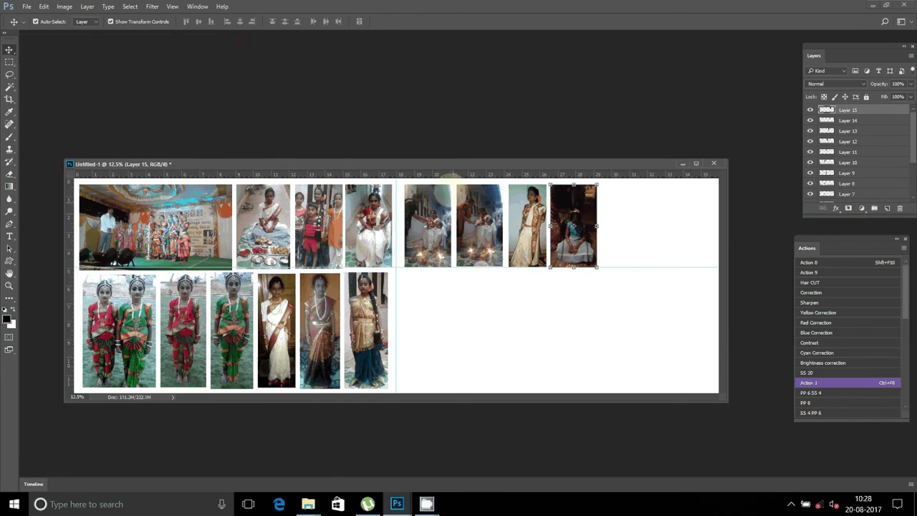
Move the next seven used photos out of New folder, then open and close the unwanted 20170817_053553
{"action": "left_click", "coordinate": [308, 503]}
{"action": "left_click", "coordinate": [365, 427]}
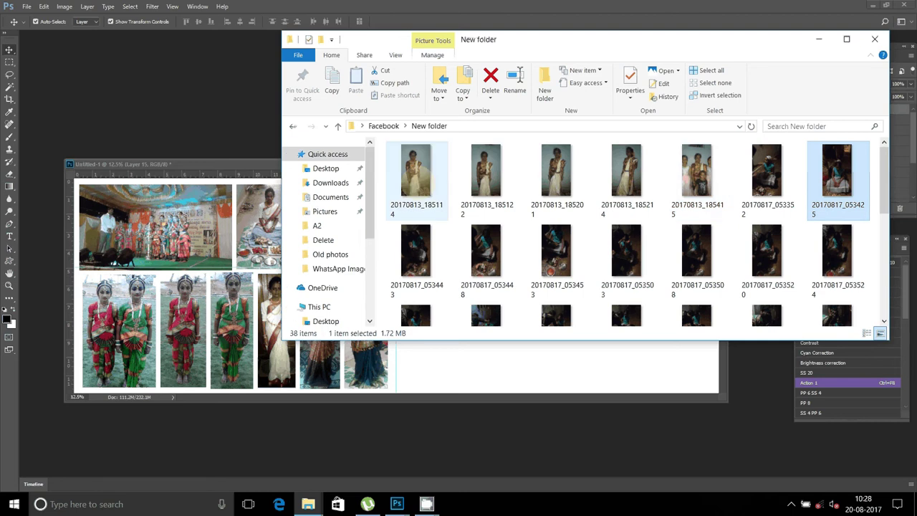
{"action": "left_click", "coordinate": [416, 172], "text": "shift"}
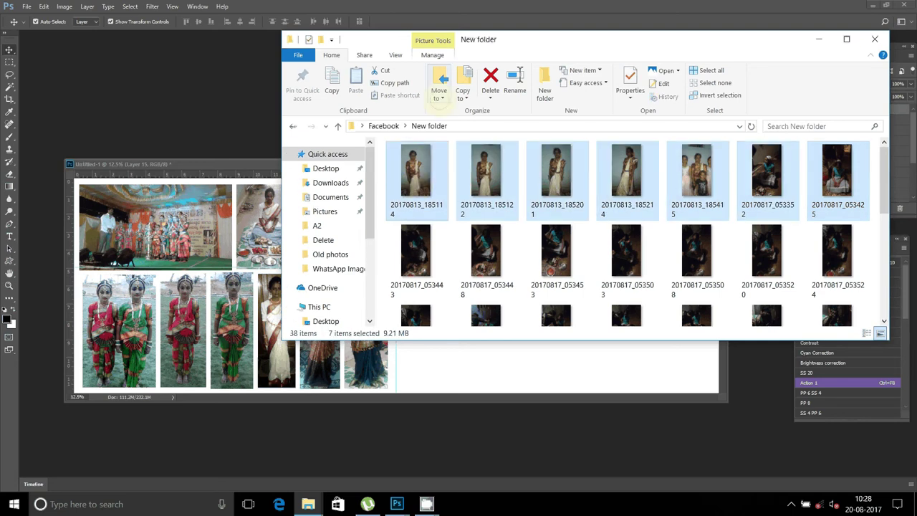
{"action": "left_click", "coordinate": [438, 92]}
{"action": "left_click", "coordinate": [458, 161]}
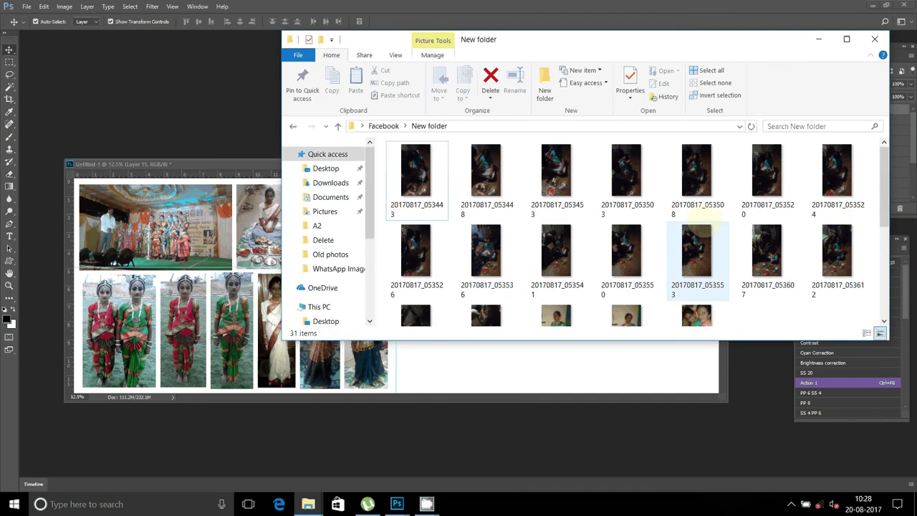
{"action": "mouse_move", "coordinate": [697, 251]}
{"action": "left_mouse_down"}
{"action": "mouse_move", "coordinate": [731, 232]}
{"action": "mouse_move", "coordinate": [471, 33]}
{"action": "mouse_move", "coordinate": [239, 66]}
{"action": "left_mouse_up"}
{"action": "left_click", "coordinate": [234, 48]}
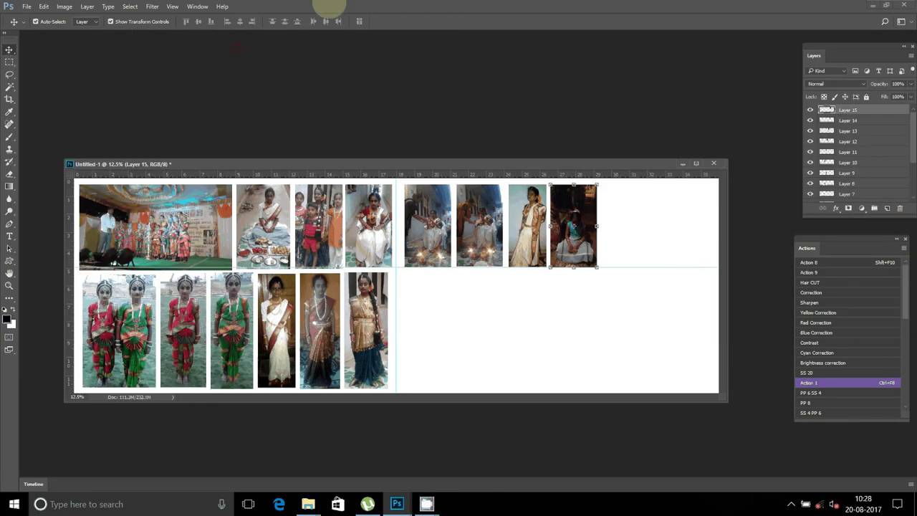
Open photo 20170817_053612 from New folder in Photoshop
{"action": "left_click", "coordinate": [308, 496]}
{"action": "left_click", "coordinate": [308, 502]}
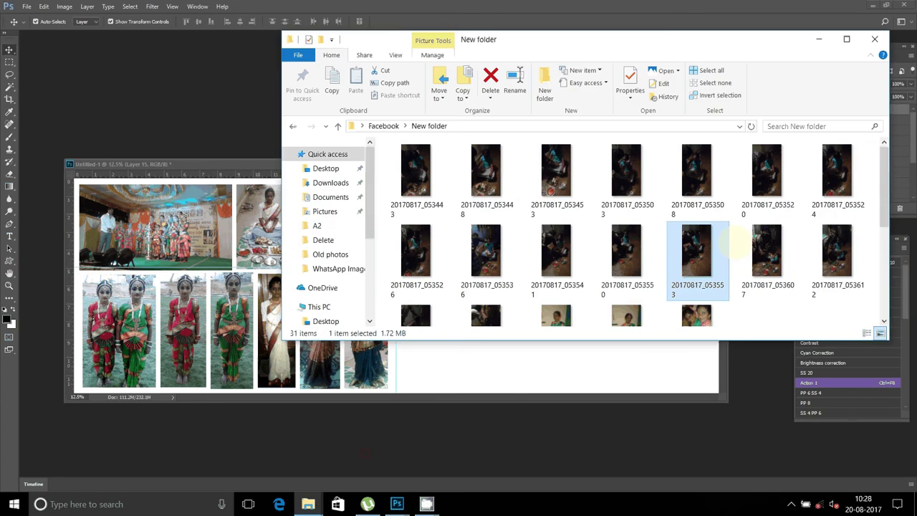
{"action": "left_click", "coordinate": [804, 274]}
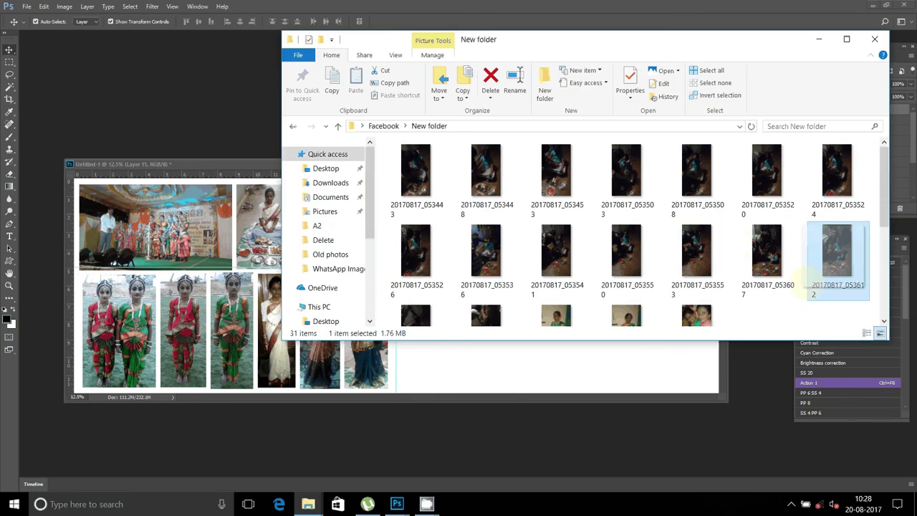
{"action": "mouse_move", "coordinate": [804, 274]}
{"action": "left_mouse_down"}
{"action": "mouse_move", "coordinate": [337, 36]}
{"action": "mouse_move", "coordinate": [206, 194]}
{"action": "left_mouse_up"}
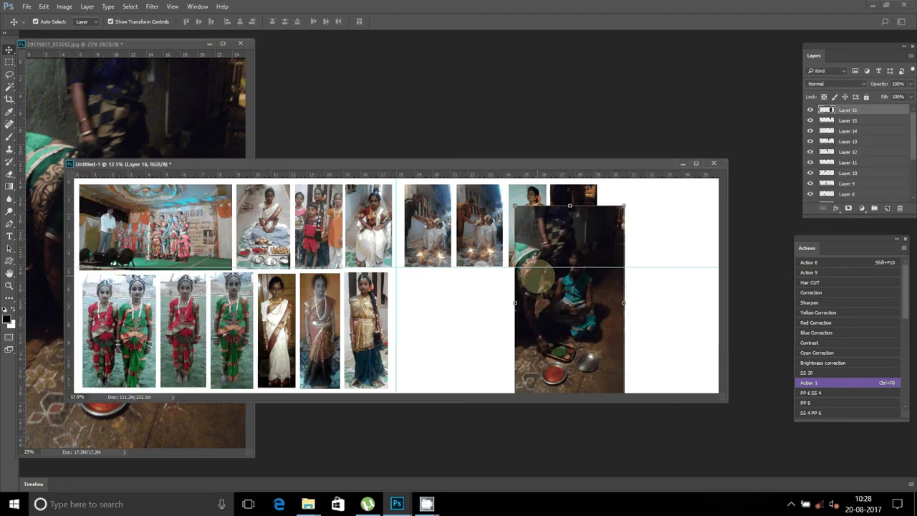
Place it at the top row's right end as Layer 16 at about 43%, and close the source
{"action": "key", "text": "ctrl+t"}
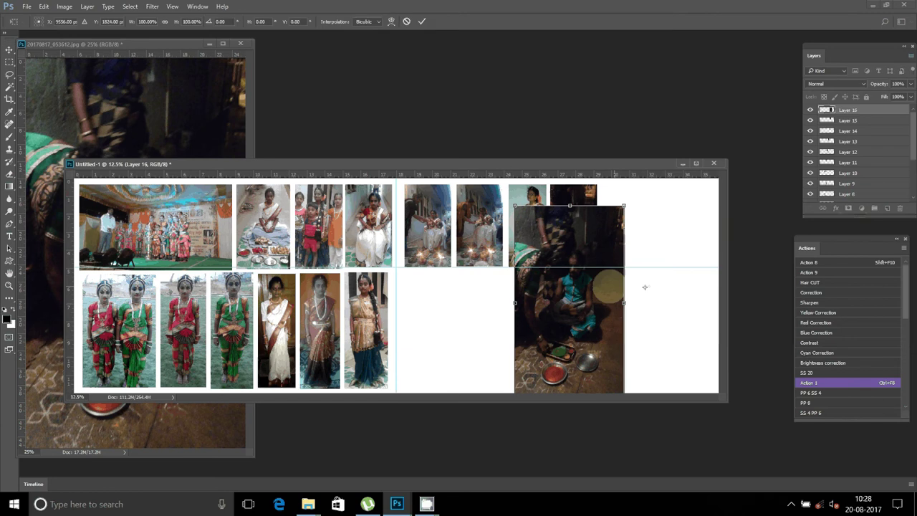
{"action": "key", "text": "Return"}
{"action": "left_click_drag", "start_coordinate": [562, 245], "coordinate": [649, 225]}
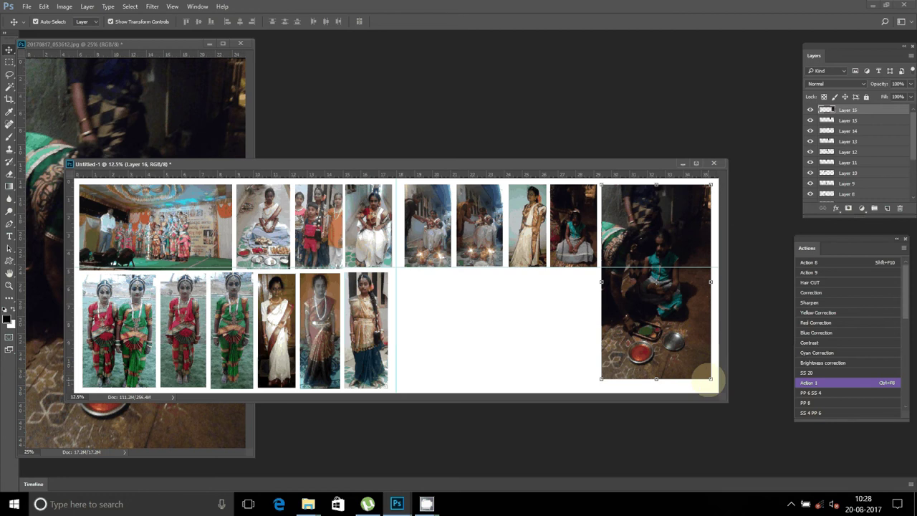
{"action": "left_click_drag", "start_coordinate": [708, 375], "coordinate": [684, 246]}
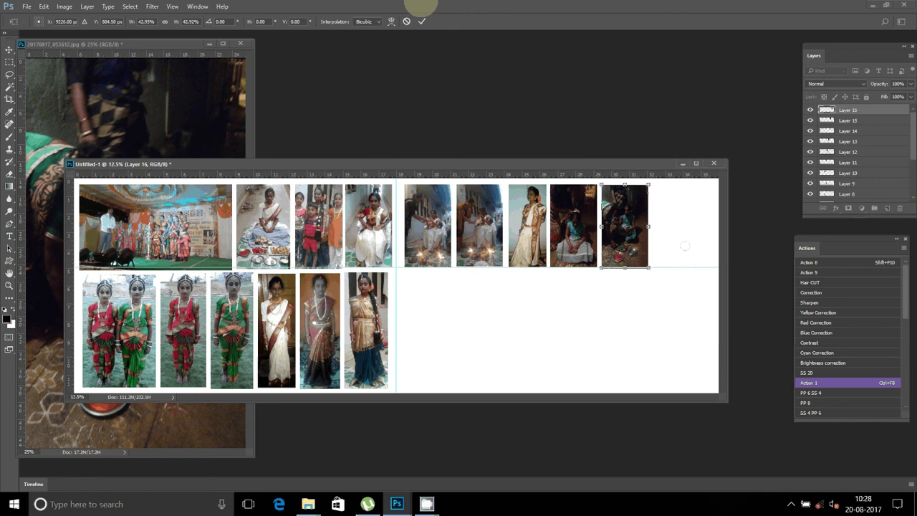
{"action": "left_click", "coordinate": [422, 21]}
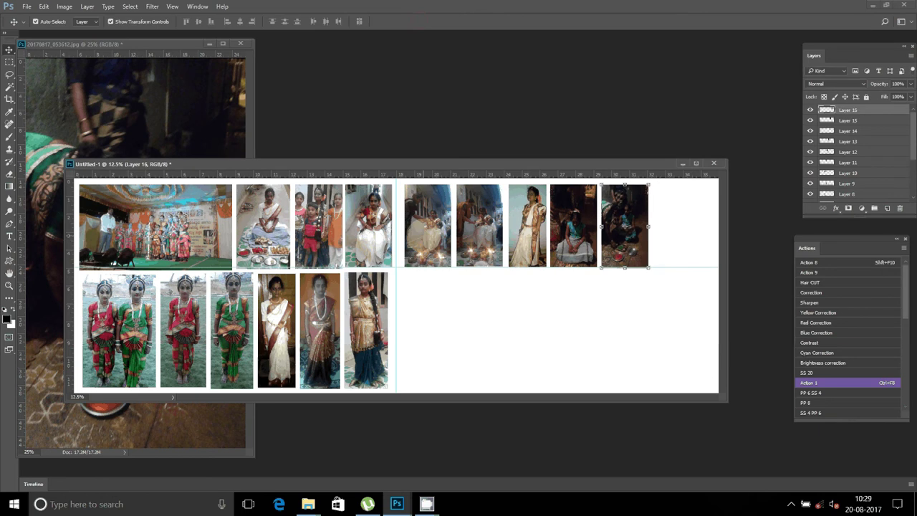
{"action": "left_click", "coordinate": [240, 43]}
{"action": "left_click", "coordinate": [240, 43]}
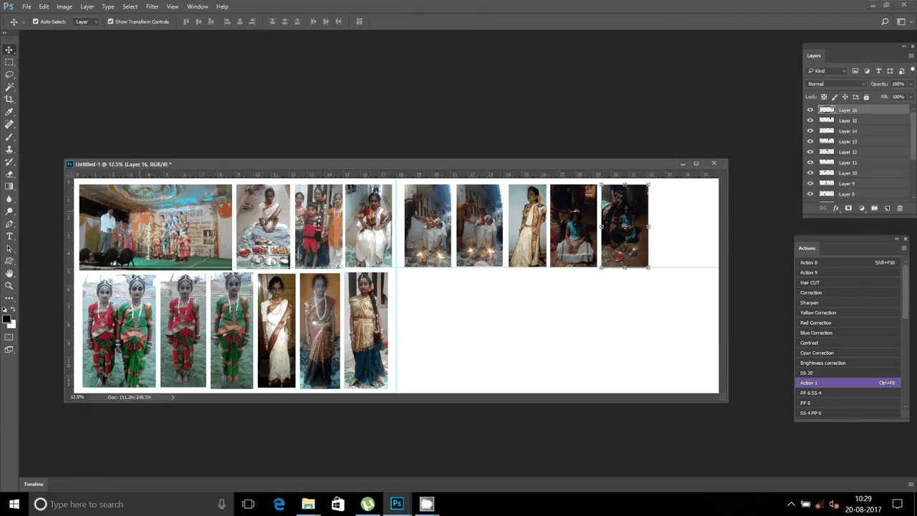
{"action": "left_click", "coordinate": [308, 504]}
Move the first two rows of 14 used photos from New folder into the Delete folder
{"action": "left_click", "coordinate": [369, 455]}
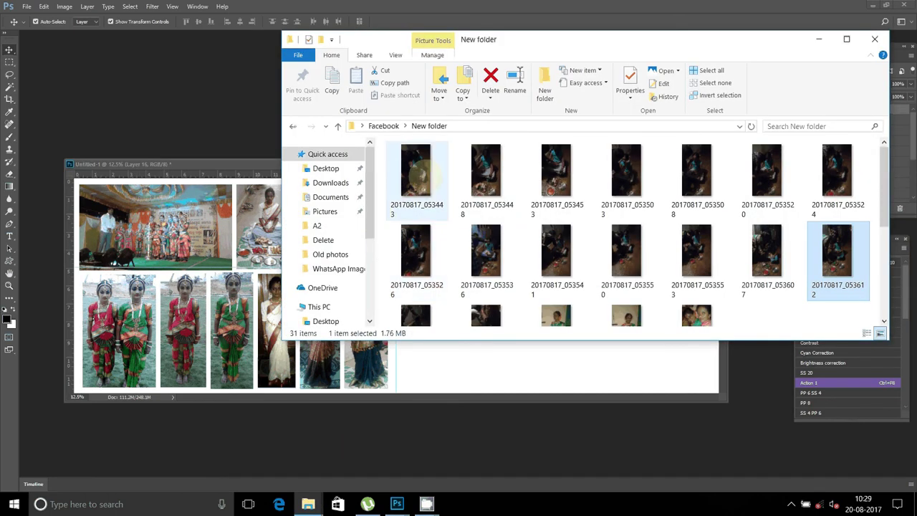
{"action": "left_click", "coordinate": [419, 171], "text": "shift"}
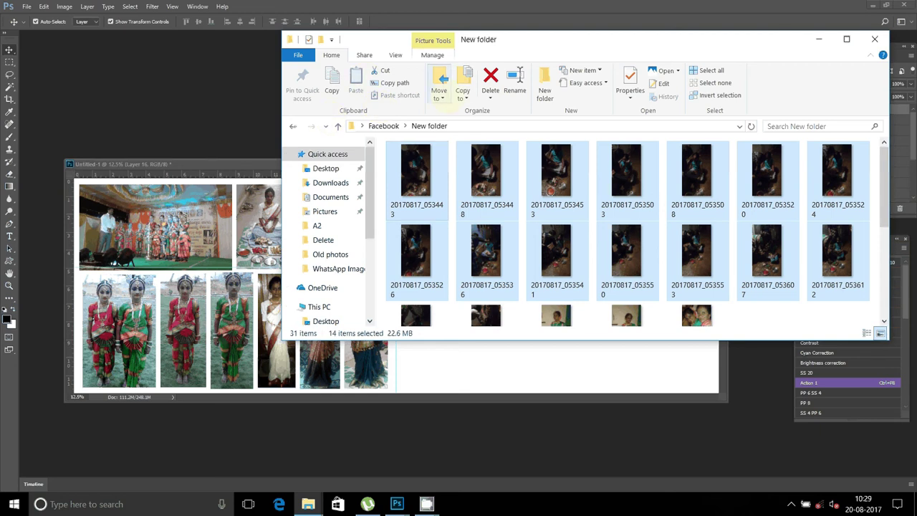
{"action": "left_click", "coordinate": [439, 85]}
{"action": "left_click", "coordinate": [459, 160]}
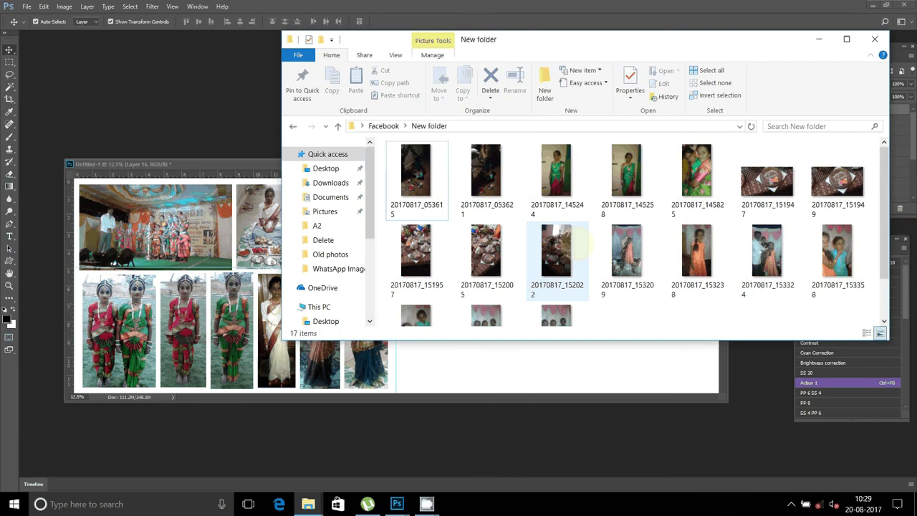
Preview photos 20170817_053621 and 20170817_053615, then move both into the Delete folder
{"action": "left_click", "coordinate": [417, 172]}
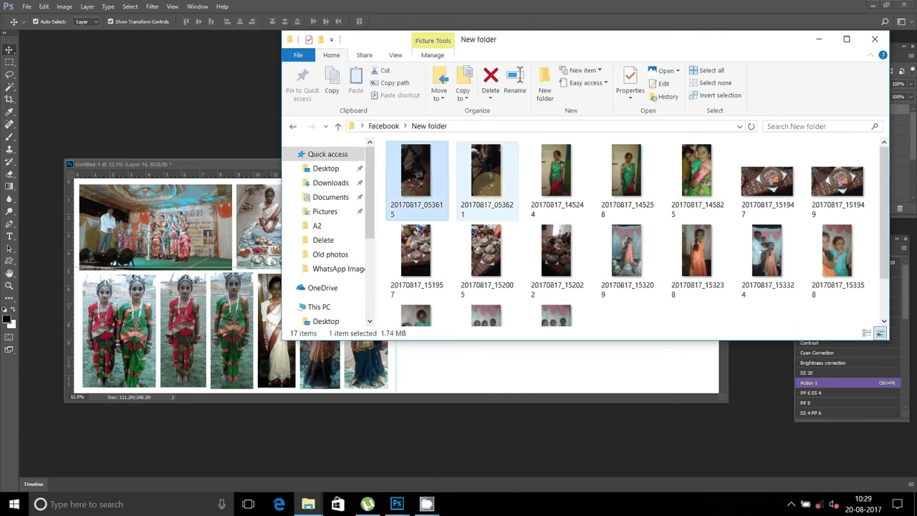
{"action": "double_click", "coordinate": [486, 171]}
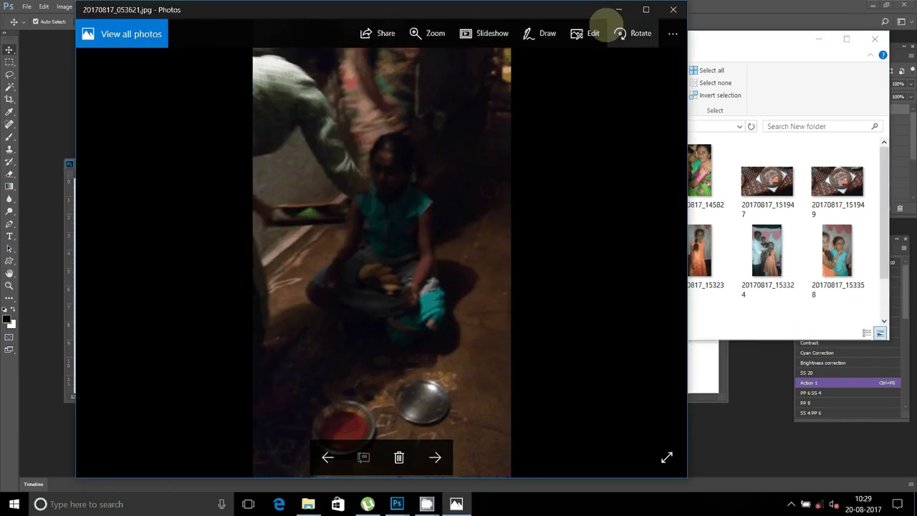
{"action": "left_click", "coordinate": [673, 10]}
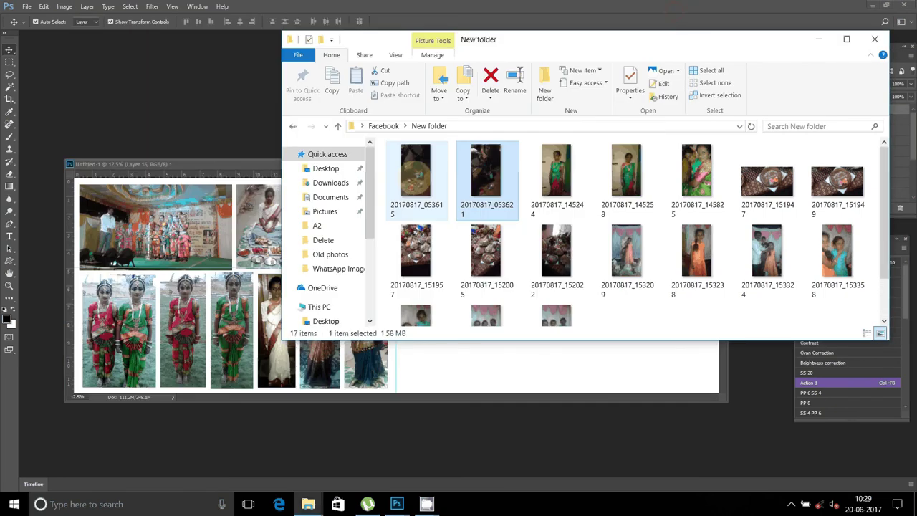
{"action": "double_click", "coordinate": [415, 172]}
{"action": "left_click", "coordinate": [674, 9]}
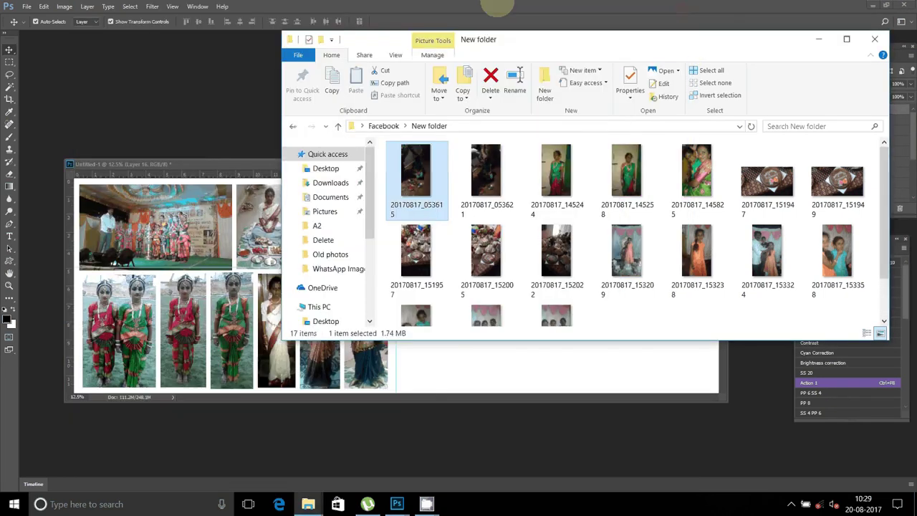
{"action": "key", "text": "shift+Right"}
{"action": "left_click", "coordinate": [439, 84]}
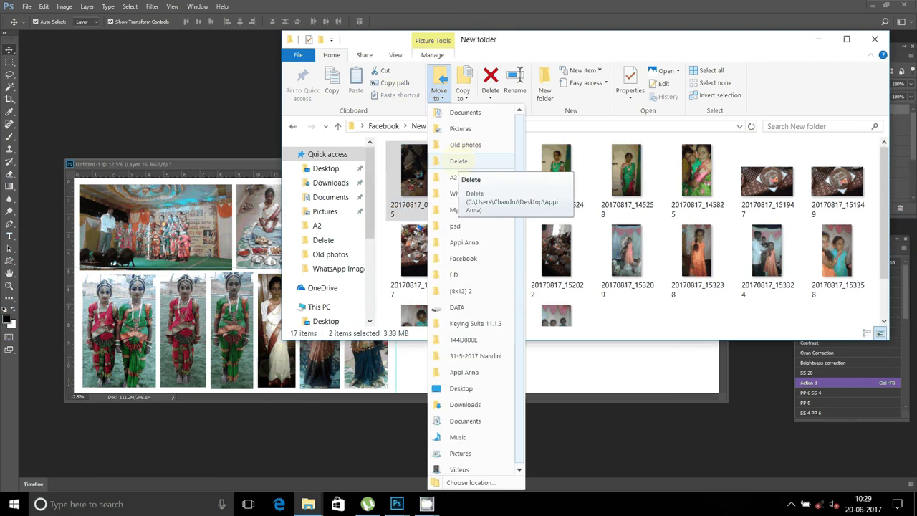
{"action": "left_click", "coordinate": [458, 161]}
Preview photo 20170817_145244 full size and drag the selected thumbnail
{"action": "left_click", "coordinate": [417, 172]}
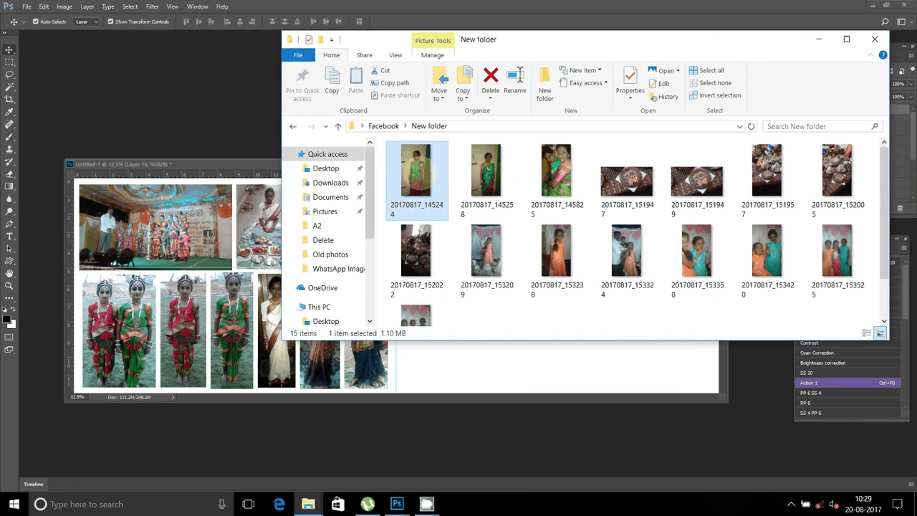
{"action": "double_click", "coordinate": [416, 172]}
{"action": "left_click", "coordinate": [673, 9]}
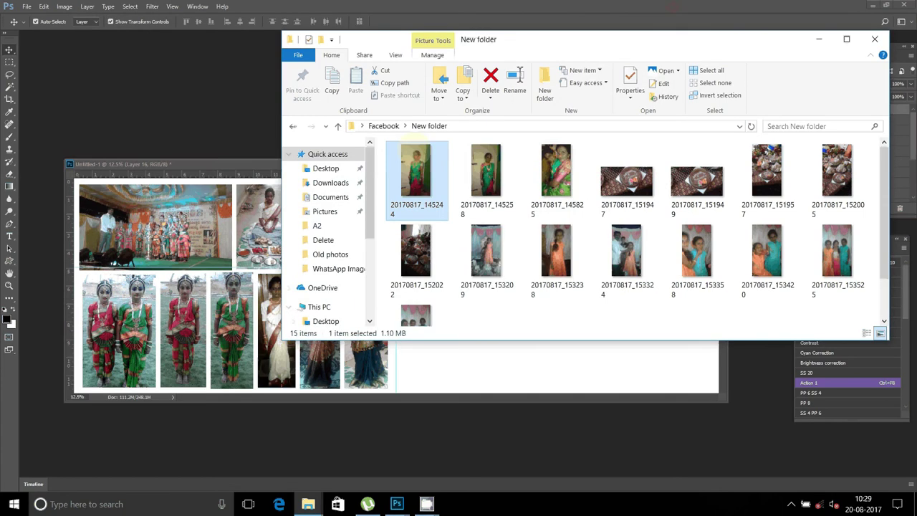
{"action": "mouse_move", "coordinate": [416, 172]}
{"action": "left_mouse_down"}
{"action": "mouse_move", "coordinate": [429, 170]}
{"action": "mouse_move", "coordinate": [343, 171]}
{"action": "mouse_move", "coordinate": [487, 175]}
{"action": "left_mouse_up"}
Brighten the green-and-pink sari photo with Ctrl+F8 and copy a marquee crop of the girl to a new layer
{"action": "left_click", "coordinate": [158, 132]}
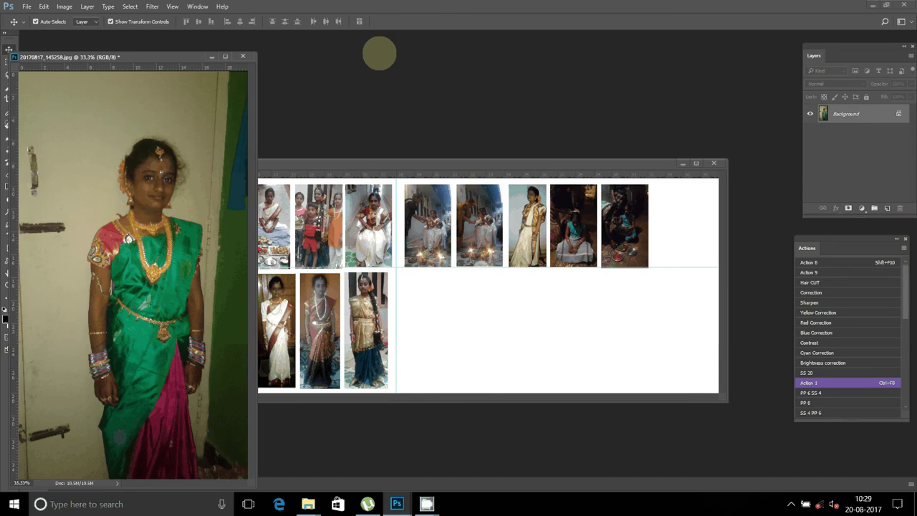
{"action": "key", "text": "ctrl+F8"}
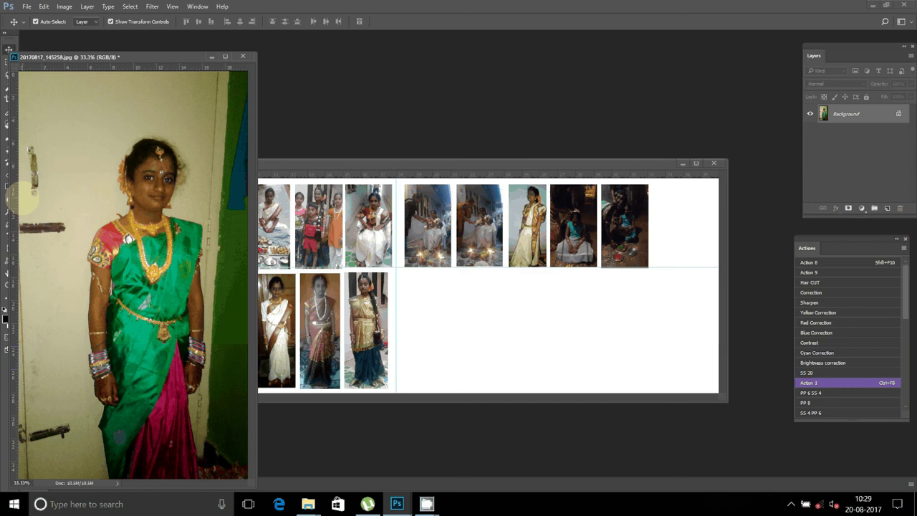
{"action": "left_click_drag", "start_coordinate": [67, 67], "coordinate": [22, 64]}
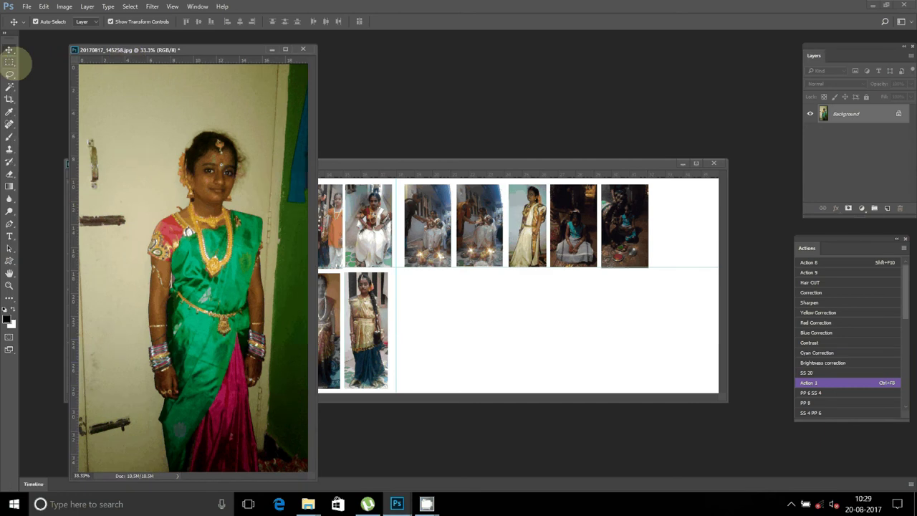
{"action": "left_click", "coordinate": [10, 62]}
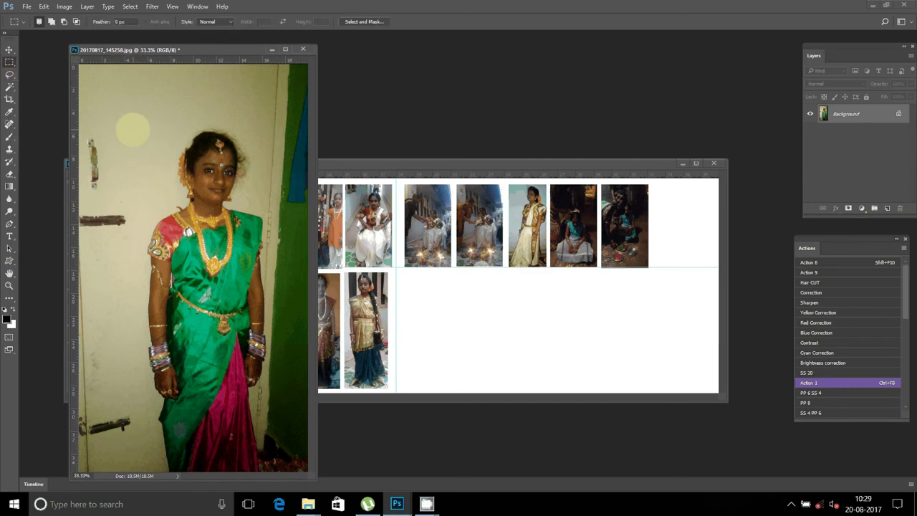
{"action": "mouse_move", "coordinate": [133, 130]}
{"action": "left_mouse_down"}
{"action": "mouse_move", "coordinate": [231, 456]}
{"action": "mouse_move", "coordinate": [284, 471]}
{"action": "left_mouse_up"}
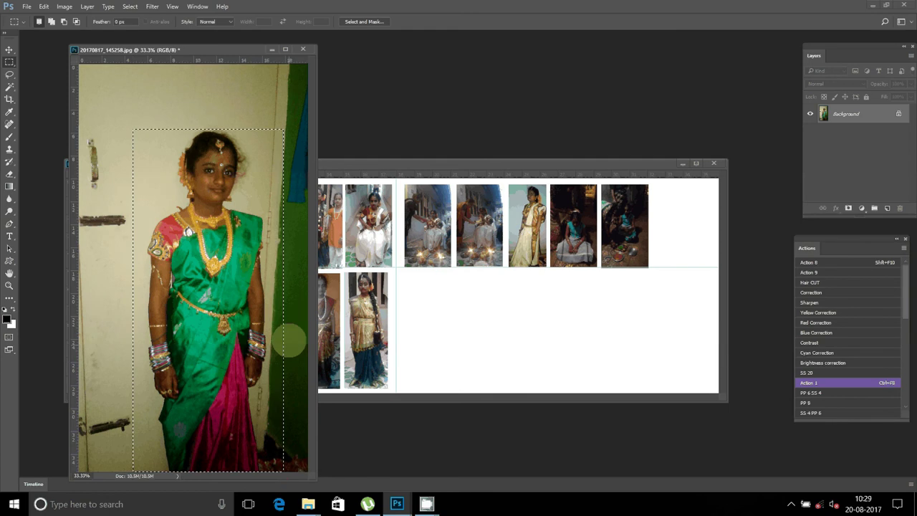
{"action": "right_click", "coordinate": [218, 227]}
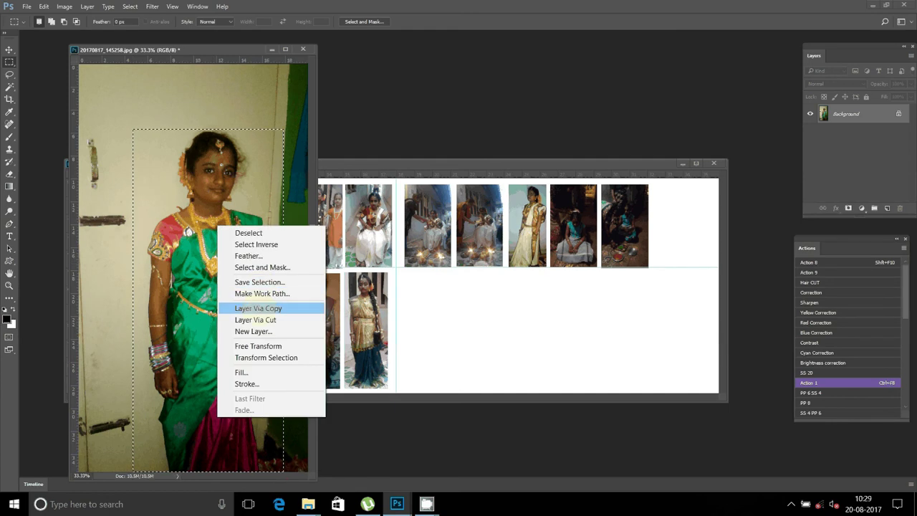
{"action": "left_click", "coordinate": [258, 308]}
Place the crop in Untitled-1's second row as Layer 17 at about 91%, closing the source unsaved
{"action": "left_click", "coordinate": [10, 49]}
{"action": "mouse_move", "coordinate": [221, 171]}
{"action": "left_mouse_down"}
{"action": "mouse_move", "coordinate": [221, 192]}
{"action": "mouse_move", "coordinate": [454, 287]}
{"action": "mouse_move", "coordinate": [446, 270]}
{"action": "mouse_move", "coordinate": [454, 273]}
{"action": "left_mouse_up"}
{"action": "key", "text": "ctrl+t"}
{"action": "left_click", "coordinate": [421, 21]}
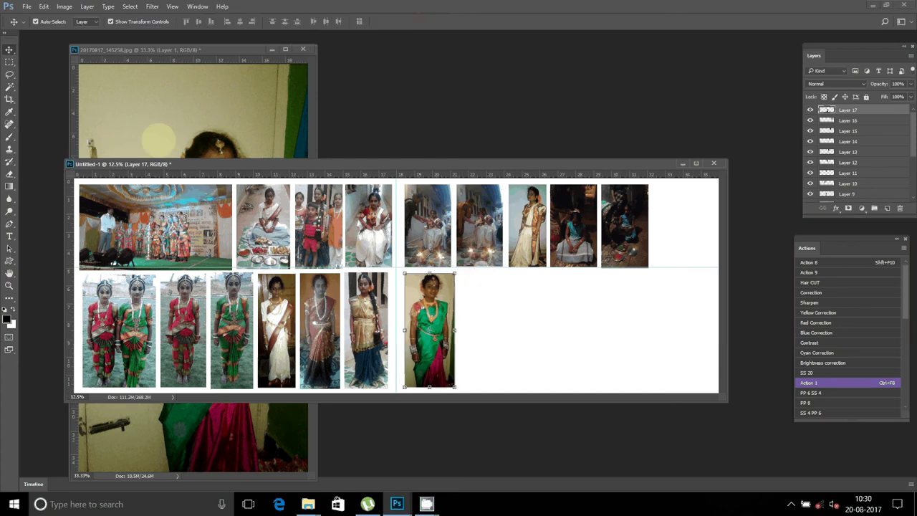
{"action": "left_click", "coordinate": [302, 48]}
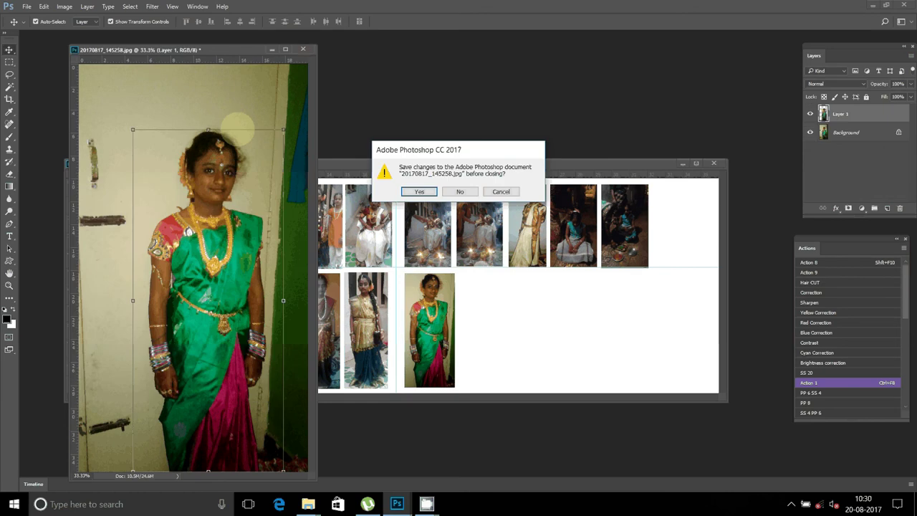
{"action": "key", "text": "n"}
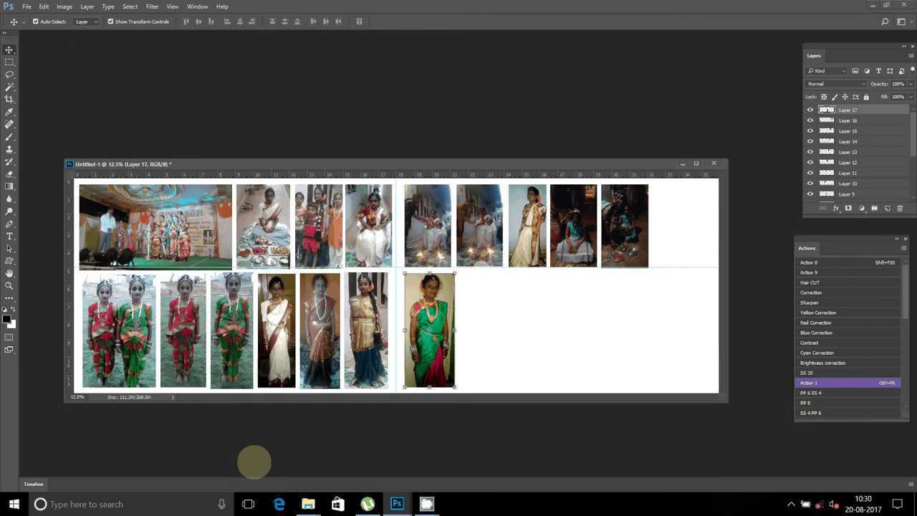
Place 20170817_145825 beside Layer 17 as Layer 18 at about 76%, then close the source
{"action": "mouse_move", "coordinate": [308, 503]}
{"action": "left_click", "coordinate": [369, 458]}
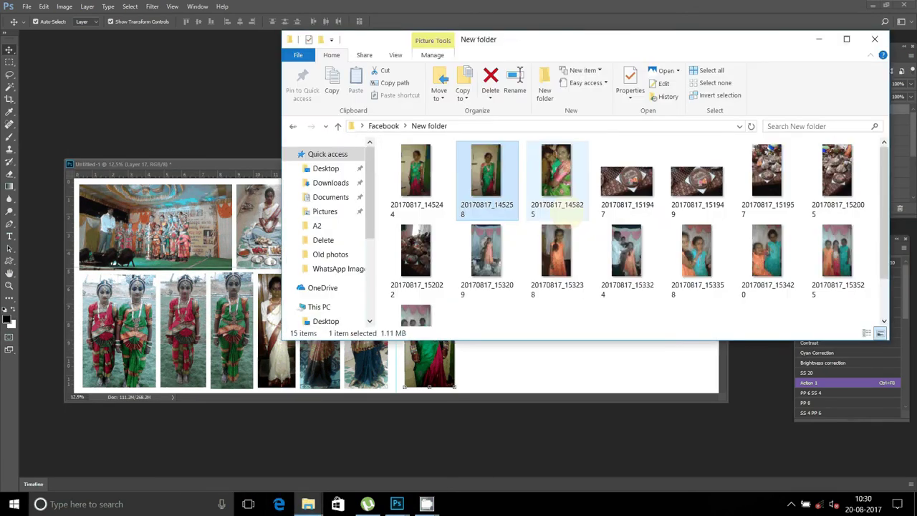
{"action": "mouse_move", "coordinate": [565, 224]}
{"action": "left_mouse_down"}
{"action": "mouse_move", "coordinate": [152, 58]}
{"action": "mouse_move", "coordinate": [400, 47]}
{"action": "left_mouse_up"}
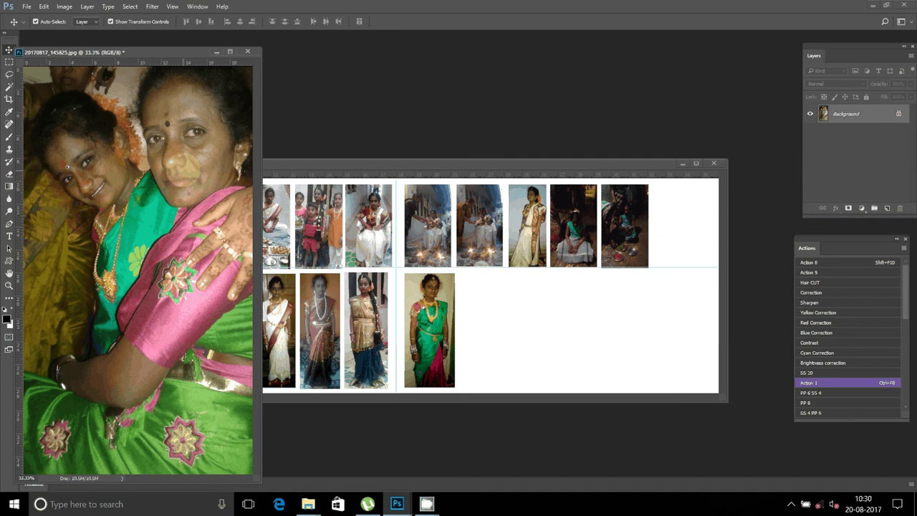
{"action": "left_click", "coordinate": [548, 308]}
{"action": "mouse_move", "coordinate": [549, 308]}
{"action": "left_mouse_down"}
{"action": "mouse_move", "coordinate": [530, 284]}
{"action": "mouse_move", "coordinate": [530, 246]}
{"action": "mouse_move", "coordinate": [544, 280]}
{"action": "left_mouse_up"}
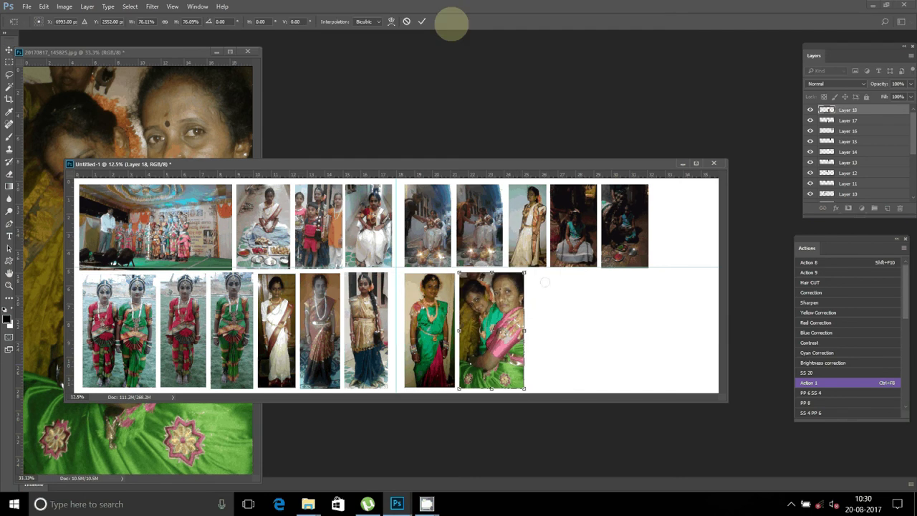
{"action": "left_click", "coordinate": [245, 68]}
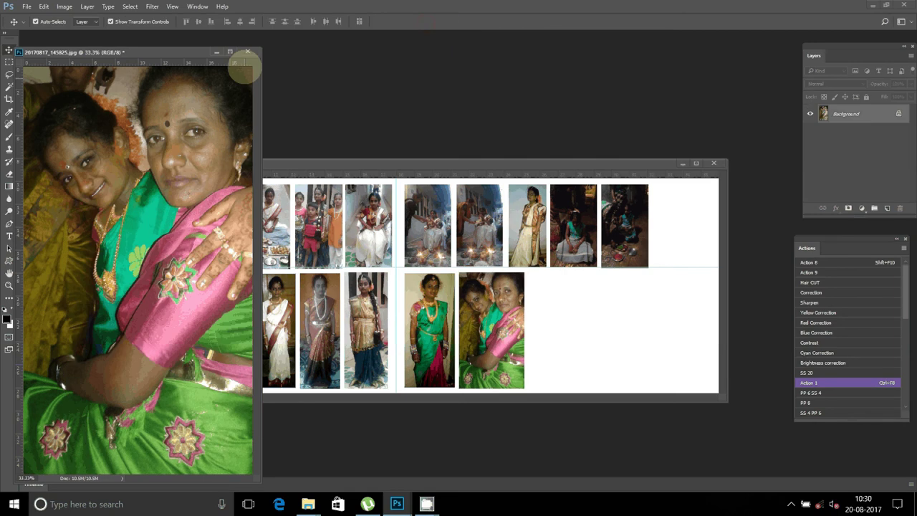
{"action": "left_click", "coordinate": [247, 52]}
Select more used photos in New folder and move them into the Delete folder, leaving 12 items
{"action": "left_click", "coordinate": [308, 503]}
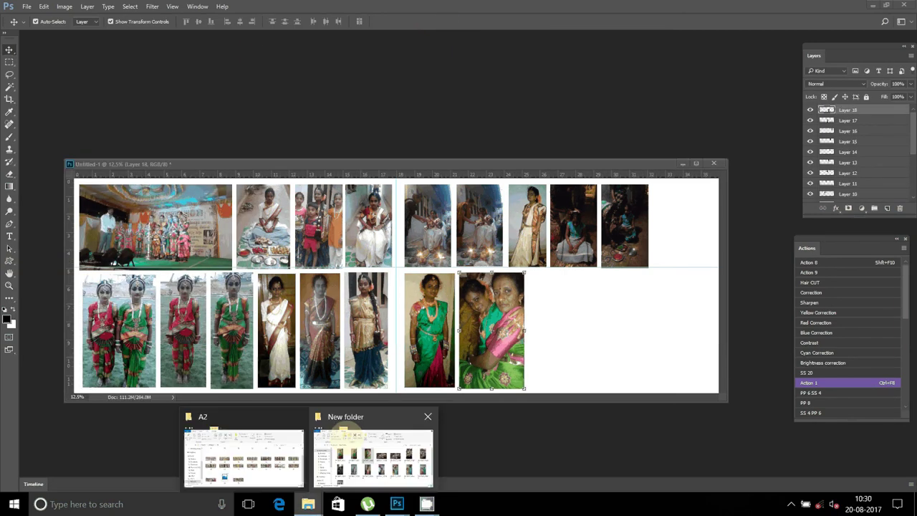
{"action": "left_click", "coordinate": [355, 429]}
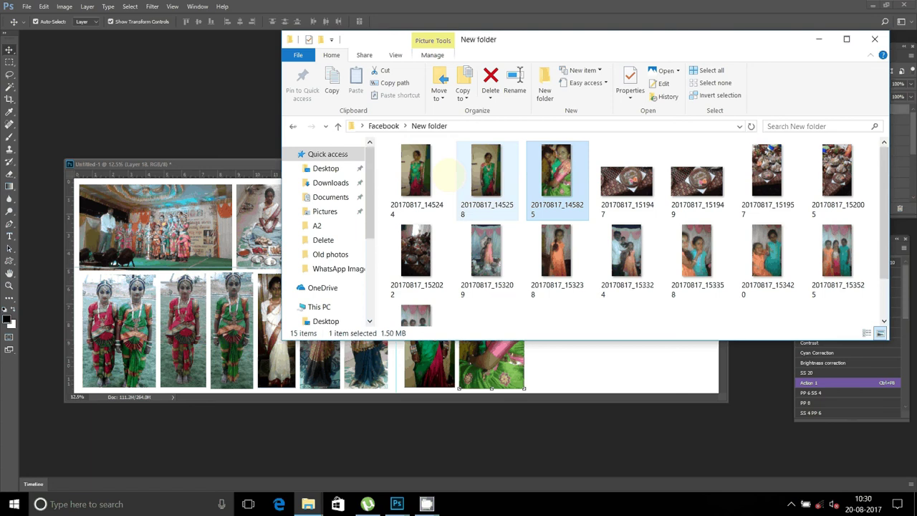
{"action": "left_click", "coordinate": [388, 184], "text": "ctrl"}
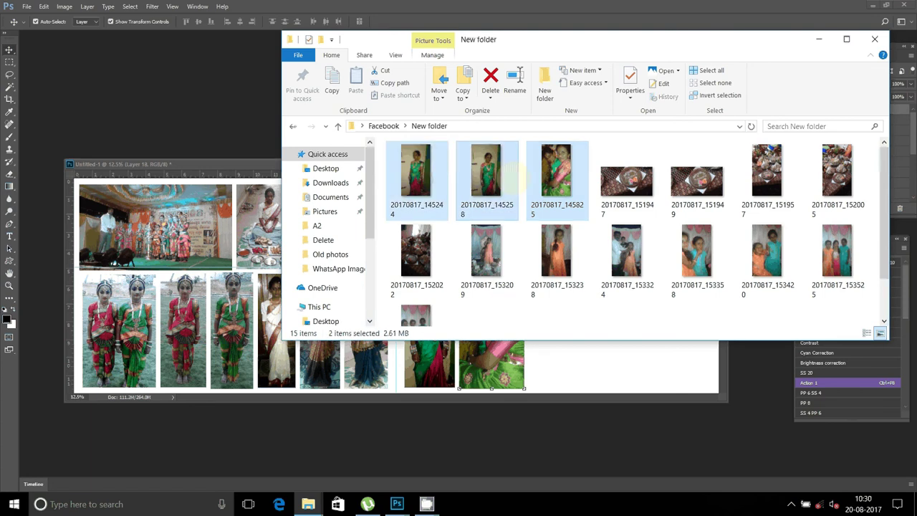
{"action": "left_click", "coordinate": [516, 179], "text": "ctrl"}
{"action": "left_click", "coordinate": [439, 82]}
{"action": "left_click", "coordinate": [459, 161]}
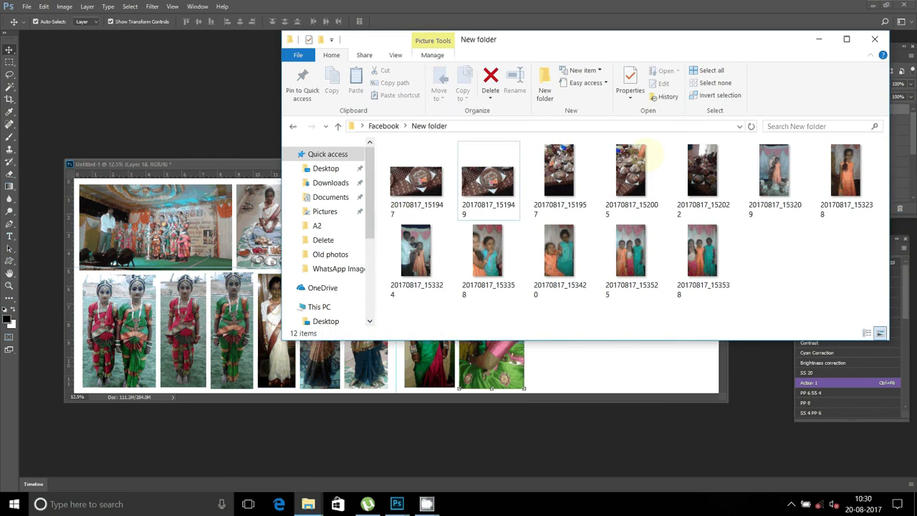
Open photo 20170817_153209 in Photoshop, close it, and return to New folder
{"action": "mouse_move", "coordinate": [774, 172]}
{"action": "left_mouse_down"}
{"action": "mouse_move", "coordinate": [195, 147]}
{"action": "mouse_move", "coordinate": [376, 43]}
{"action": "mouse_move", "coordinate": [255, 57]}
{"action": "left_mouse_up"}
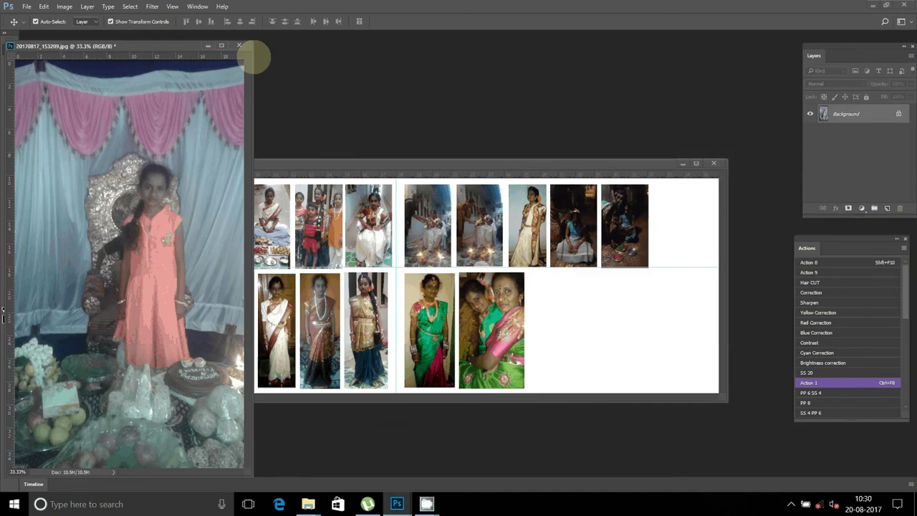
{"action": "left_click", "coordinate": [397, 504]}
{"action": "mouse_move", "coordinate": [308, 503]}
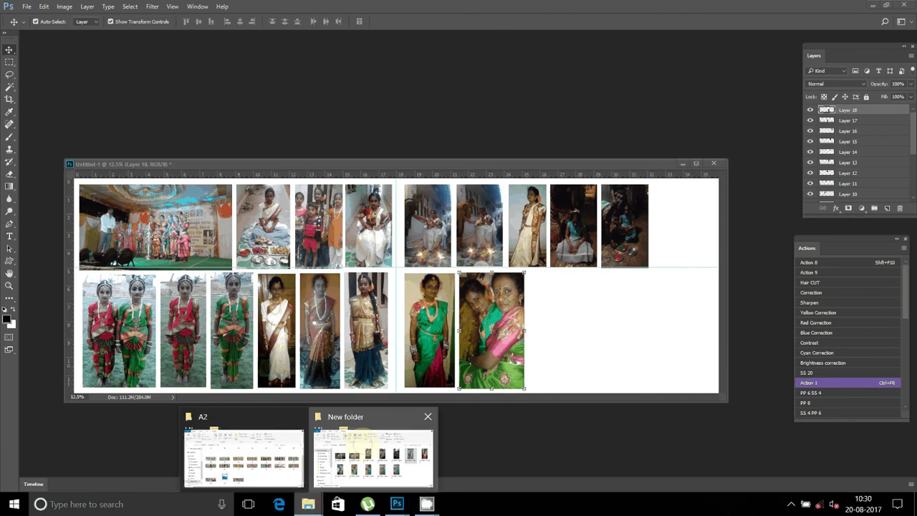
{"action": "left_click", "coordinate": [362, 434]}
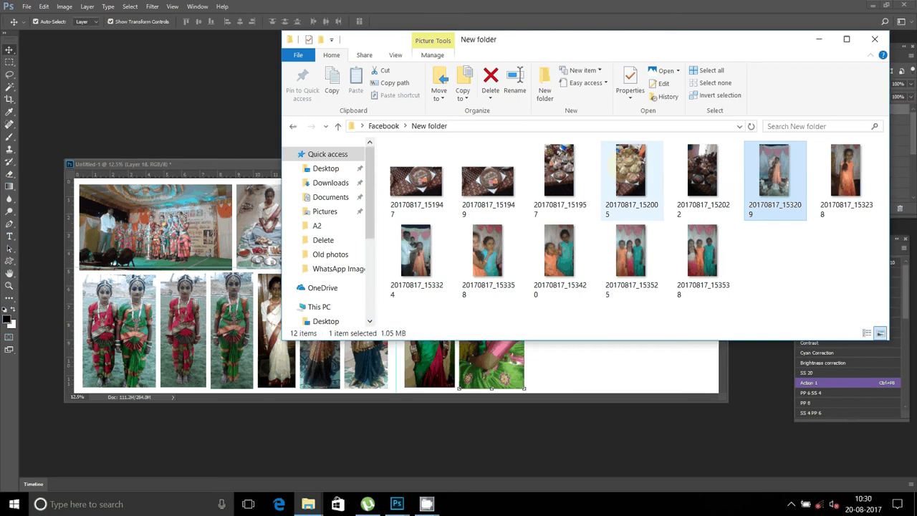
Place 20170817_152005 at the bottom row's end as Layer 19 at about 59%, then close the source
{"action": "mouse_move", "coordinate": [647, 165]}
{"action": "left_mouse_down"}
{"action": "mouse_move", "coordinate": [122, 128]}
{"action": "mouse_move", "coordinate": [498, 39]}
{"action": "left_mouse_up"}
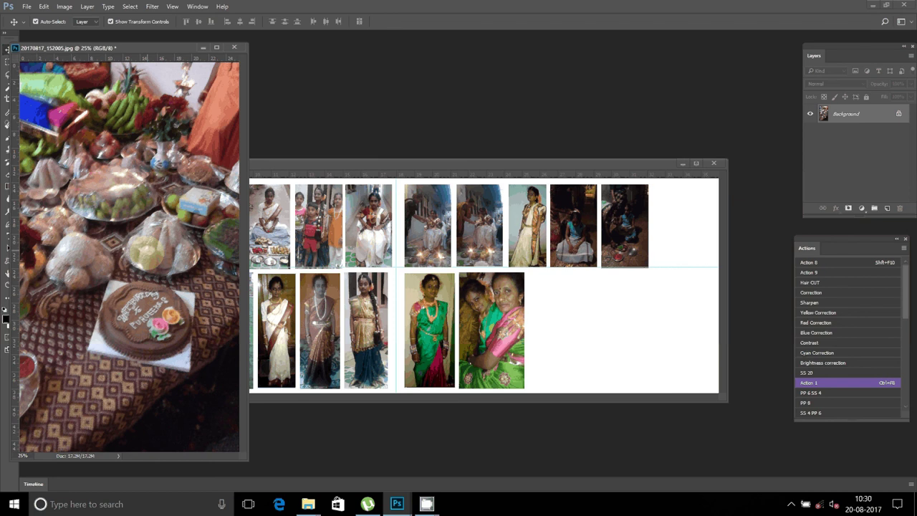
{"action": "mouse_move", "coordinate": [129, 250]}
{"action": "left_mouse_down"}
{"action": "mouse_move", "coordinate": [588, 308]}
{"action": "mouse_move", "coordinate": [594, 275]}
{"action": "left_mouse_up"}
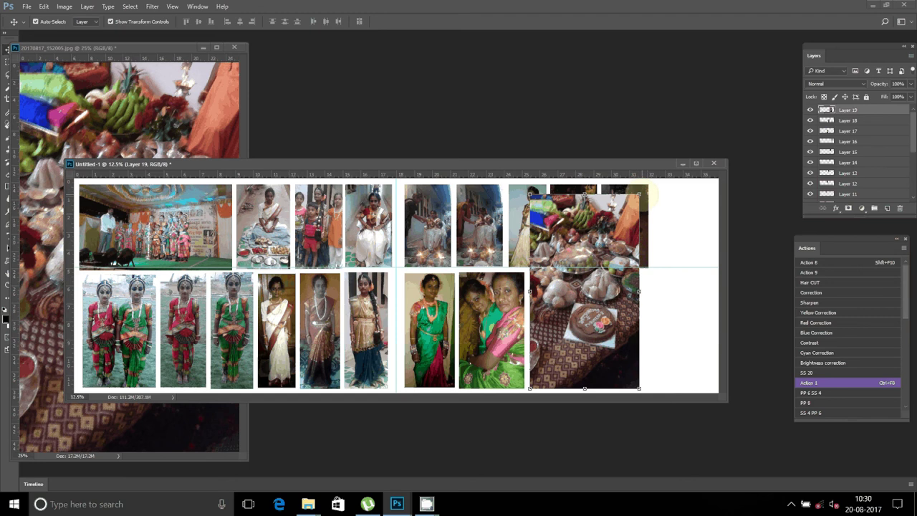
{"action": "left_click_drag", "start_coordinate": [639, 195], "coordinate": [628, 287]}
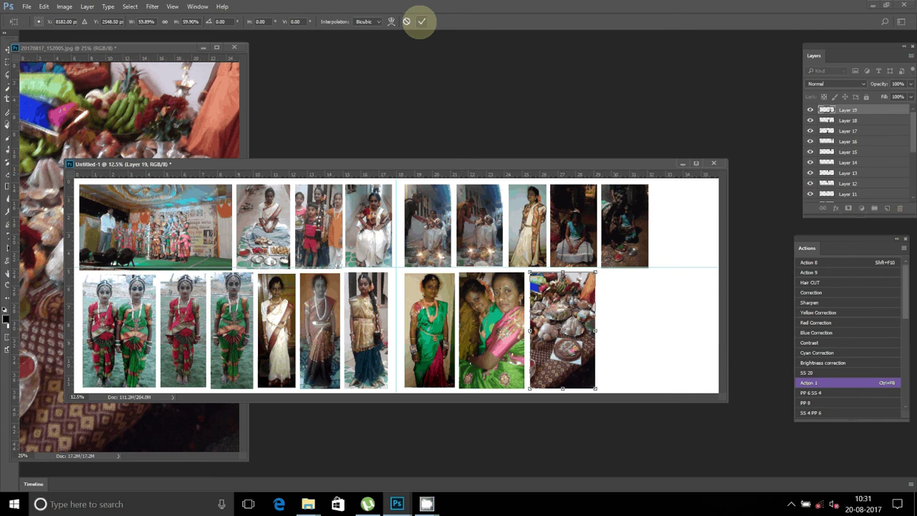
{"action": "left_click", "coordinate": [422, 21]}
{"action": "left_click", "coordinate": [234, 46]}
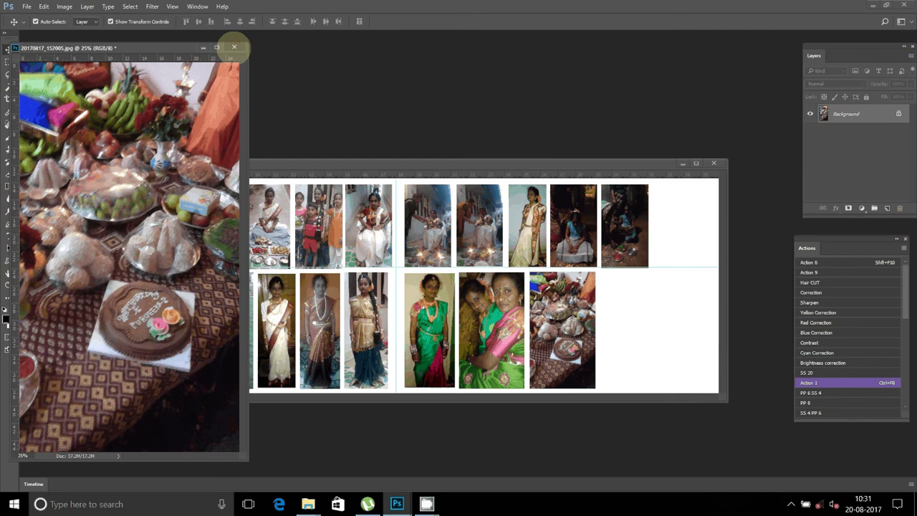
{"action": "left_click", "coordinate": [233, 46]}
Preview photo 20170817_152022 in Explorer, then open 20170817_153324 in Photoshop
{"action": "left_click", "coordinate": [308, 503]}
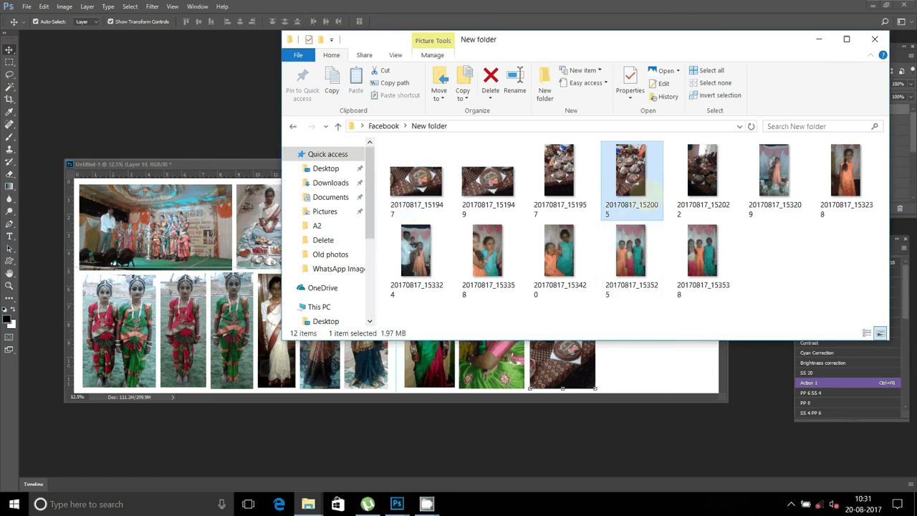
{"action": "left_click", "coordinate": [705, 176]}
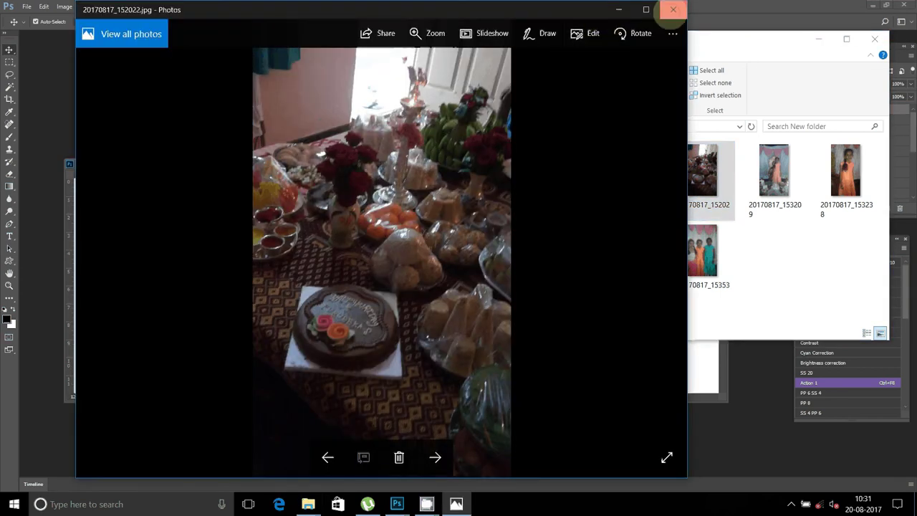
{"action": "left_click", "coordinate": [673, 10]}
{"action": "left_click", "coordinate": [416, 254]}
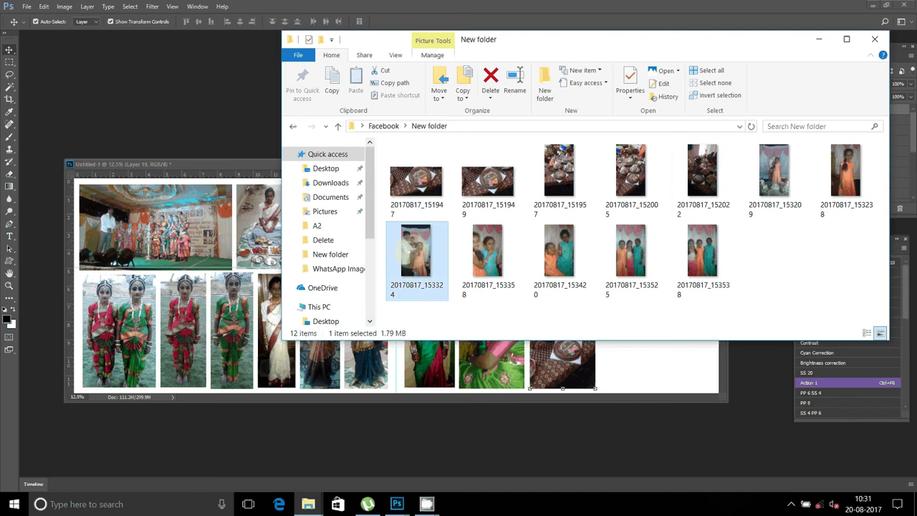
{"action": "left_click", "coordinate": [162, 105]}
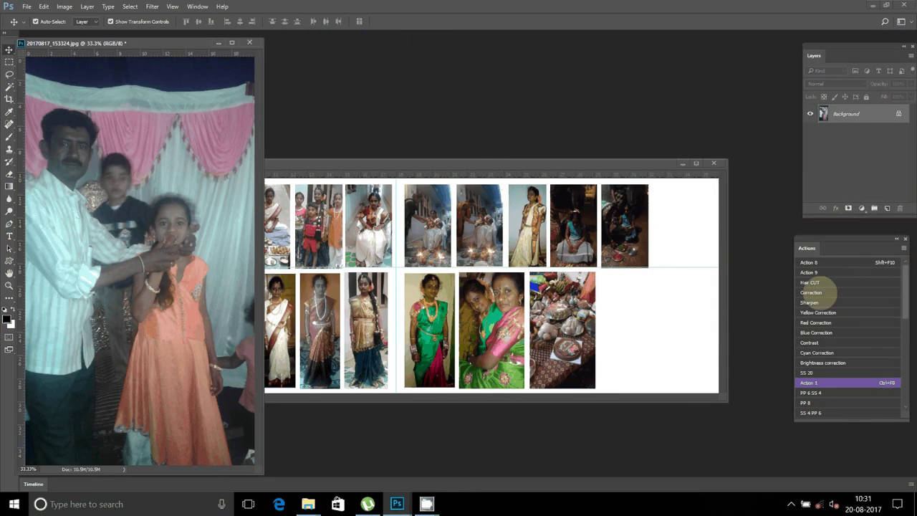
Brighten 20170817_153324 with the action and add it to Untitled-1's bottom row at about 77%
{"action": "left_click", "coordinate": [811, 293]}
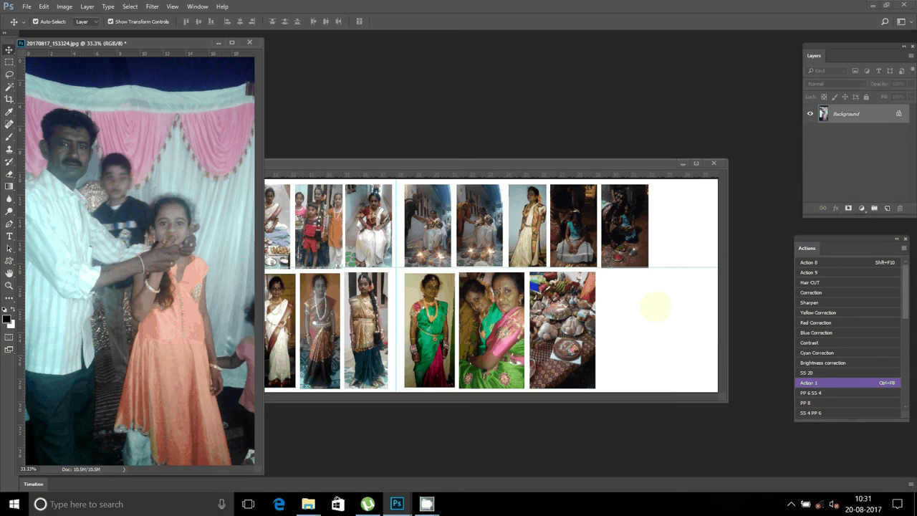
{"action": "left_click_drag", "start_coordinate": [655, 307], "coordinate": [636, 269]}
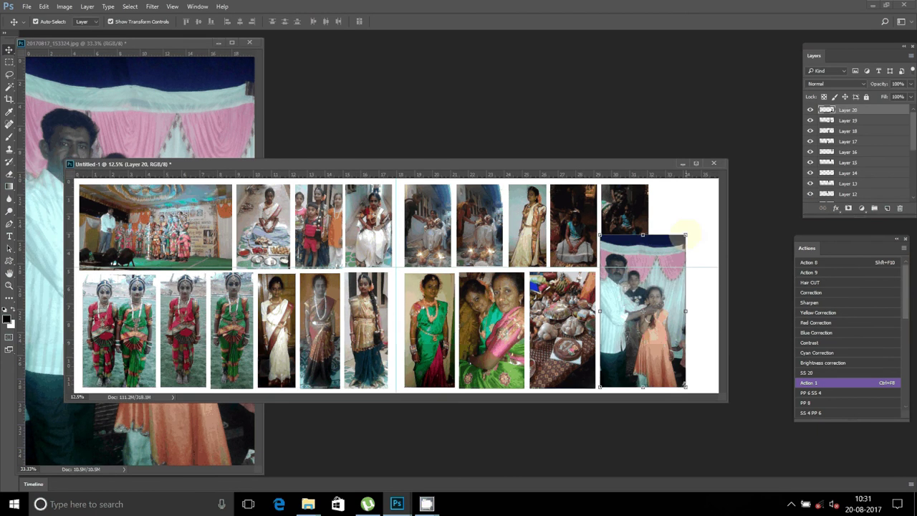
{"action": "left_click_drag", "start_coordinate": [684, 234], "coordinate": [684, 281]}
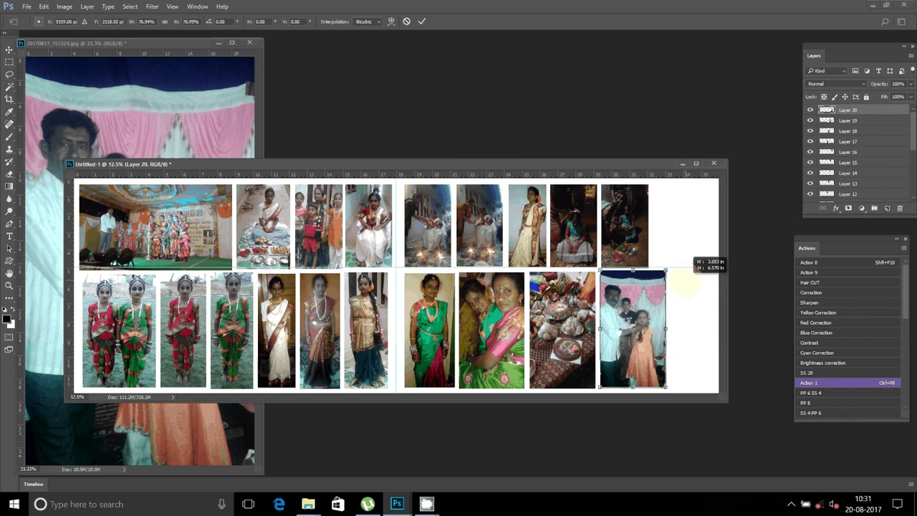
{"action": "left_click", "coordinate": [422, 21]}
Close the 20170817_153324 source photo without saving changes
{"action": "left_click", "coordinate": [243, 45]}
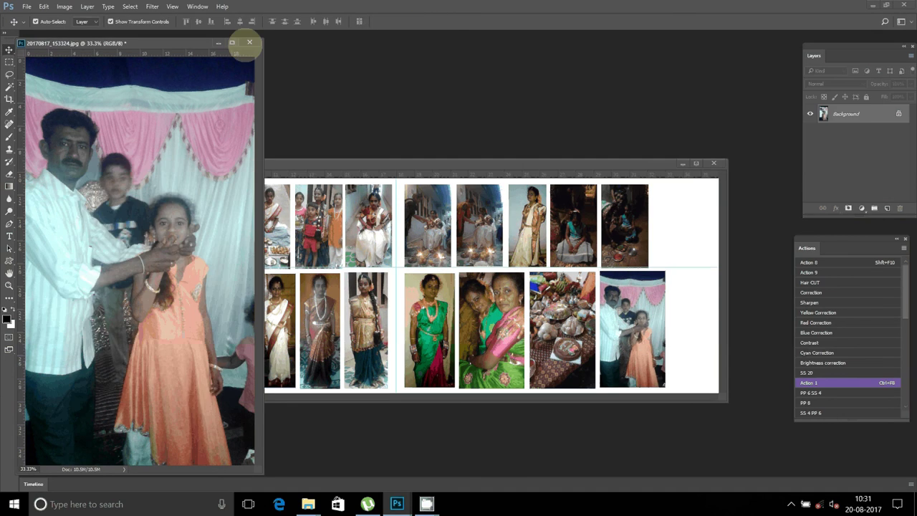
{"action": "left_click", "coordinate": [249, 42]}
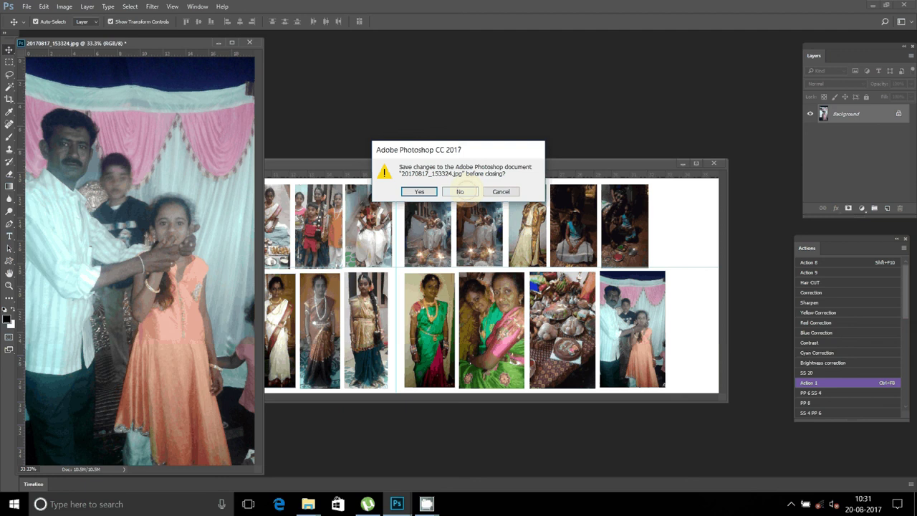
{"action": "left_click", "coordinate": [460, 191]}
Open 20170817_153358 from Explorer and float it in its own window
{"action": "left_click", "coordinate": [308, 503]}
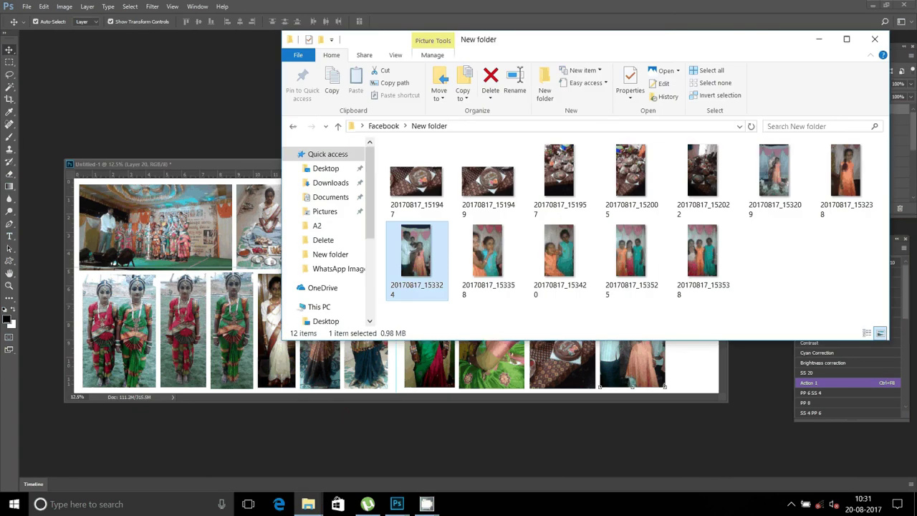
{"action": "key", "text": "Right"}
{"action": "key", "text": "Return"}
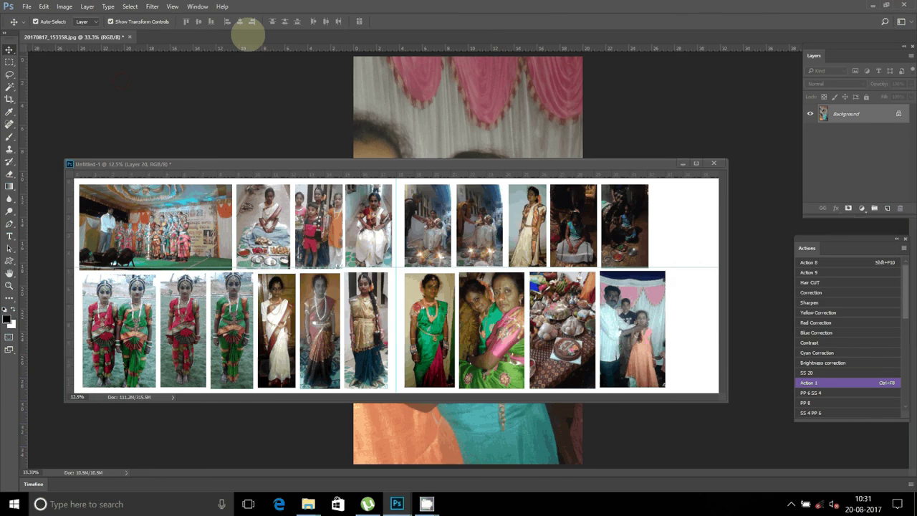
{"action": "left_click_drag", "start_coordinate": [247, 34], "coordinate": [244, 51]}
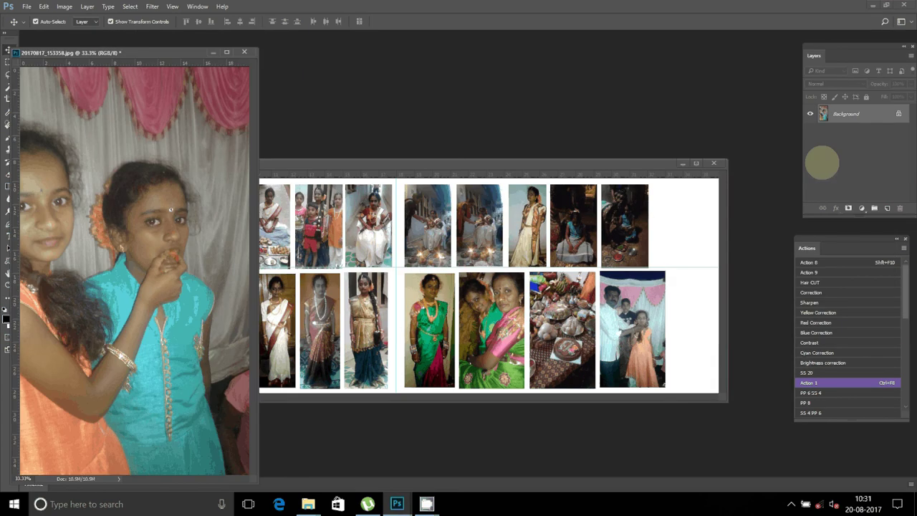
Brighten 20170817_153358, place it at about 64% to end the bottom row, then close its window
{"action": "key", "text": "ctrl+F8"}
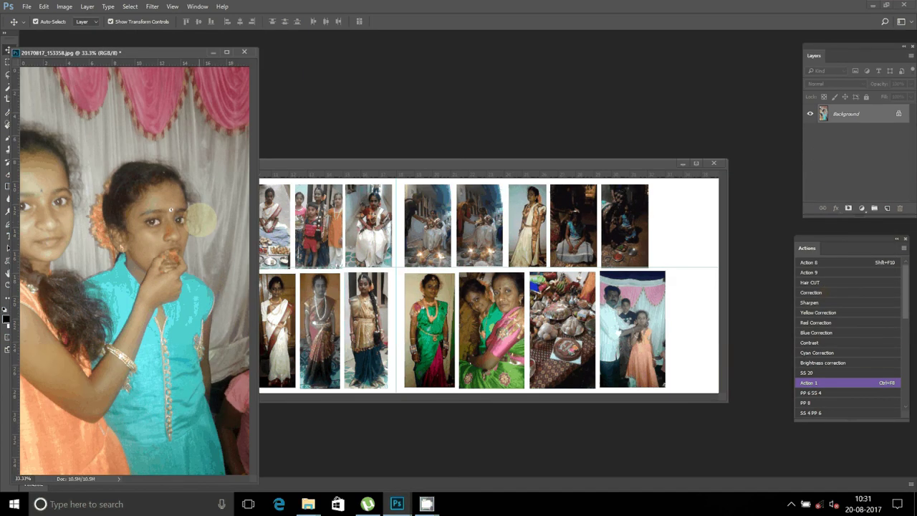
{"action": "mouse_move", "coordinate": [202, 222]}
{"action": "left_mouse_down"}
{"action": "mouse_move", "coordinate": [648, 323]}
{"action": "mouse_move", "coordinate": [681, 268]}
{"action": "left_mouse_up"}
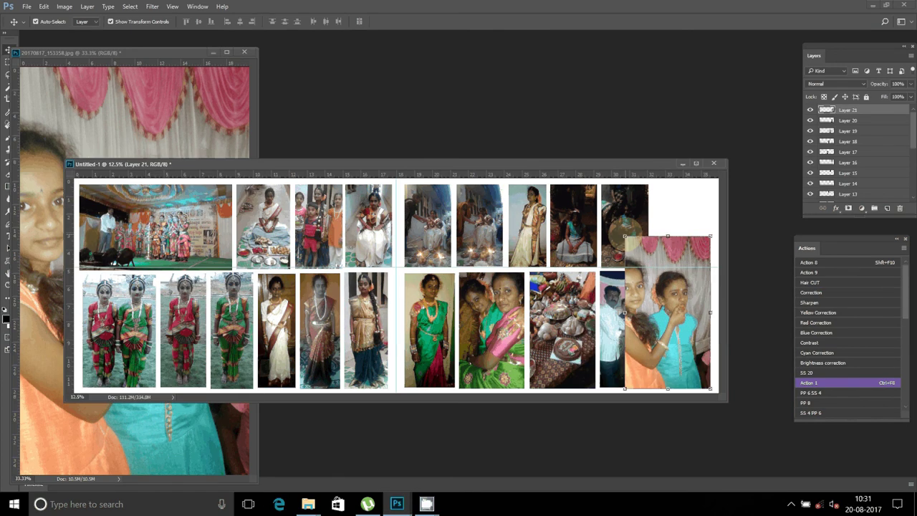
{"action": "left_click_drag", "start_coordinate": [624, 236], "coordinate": [656, 290]}
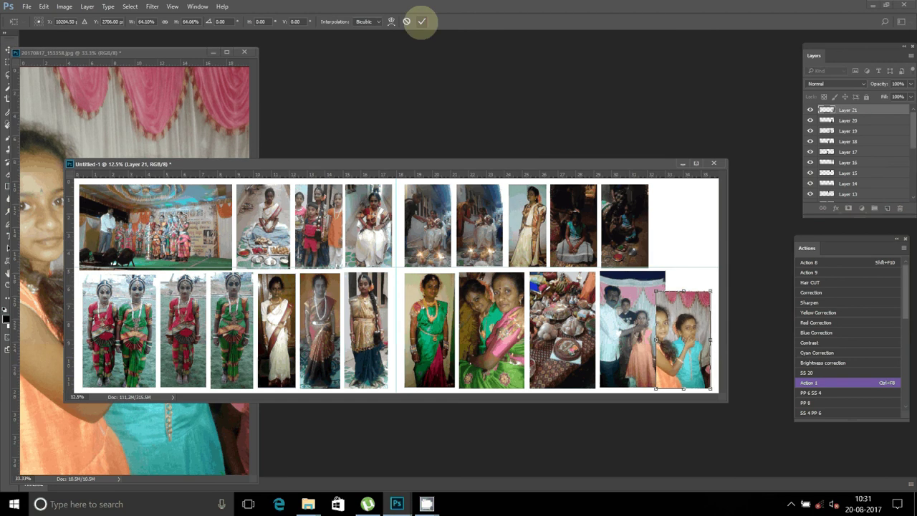
{"action": "left_click", "coordinate": [421, 21]}
{"action": "left_click", "coordinate": [245, 52]}
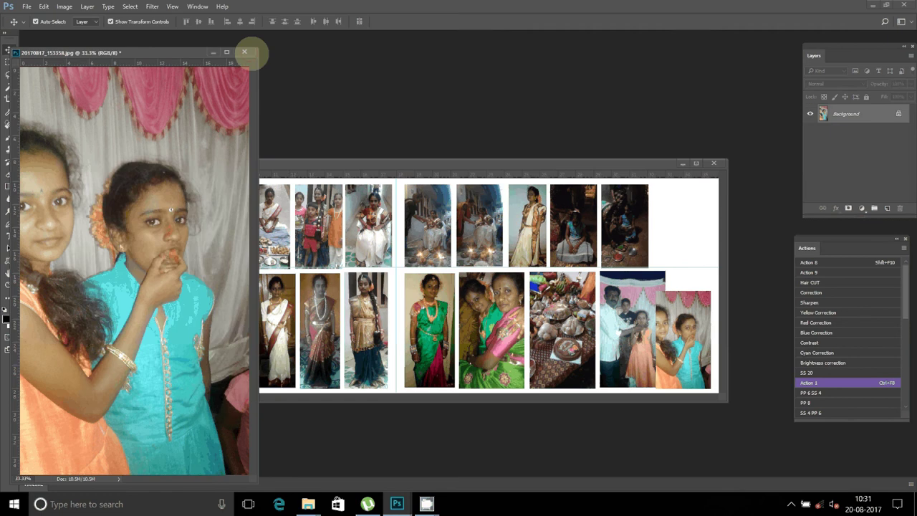
{"action": "left_click", "coordinate": [244, 51]}
{"action": "mouse_move", "coordinate": [308, 503]}
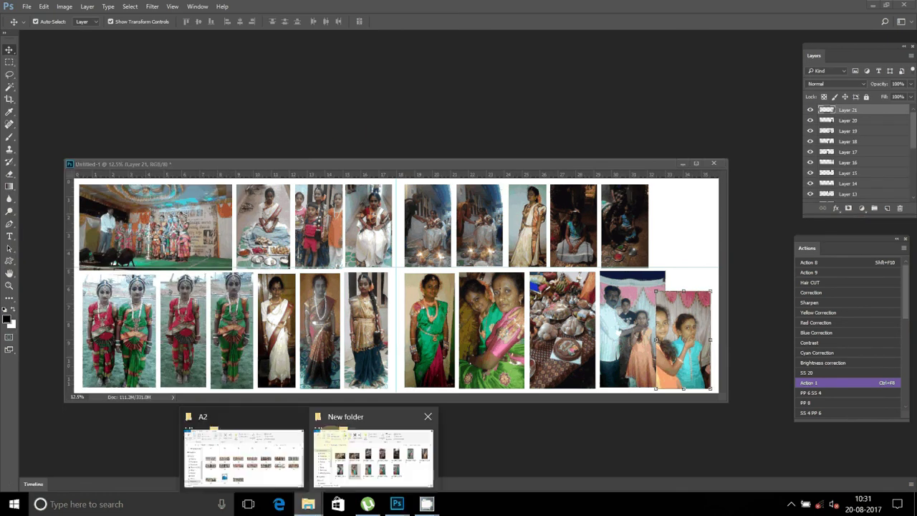
Open 20170817_153420 and place it at about 55% at the top row's right end
{"action": "left_click", "coordinate": [373, 436]}
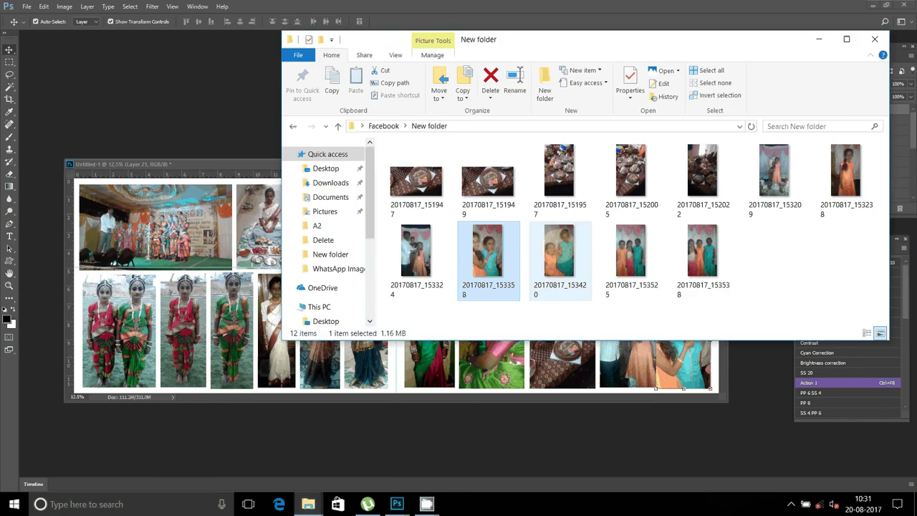
{"action": "left_click", "coordinate": [279, 70]}
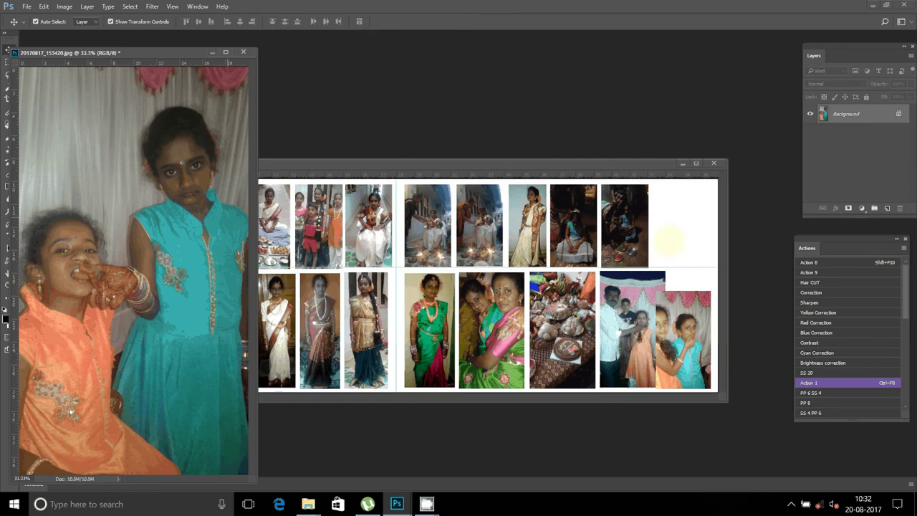
{"action": "mouse_move", "coordinate": [669, 240]}
{"action": "left_mouse_down"}
{"action": "mouse_move", "coordinate": [677, 213]}
{"action": "mouse_move", "coordinate": [686, 217]}
{"action": "mouse_move", "coordinate": [672, 234]}
{"action": "left_mouse_up"}
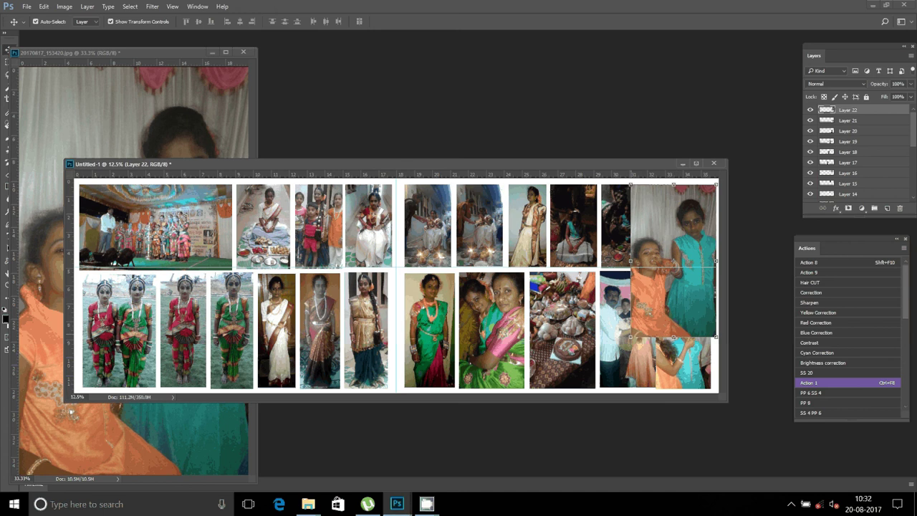
{"action": "left_click_drag", "start_coordinate": [630, 337], "coordinate": [669, 268]}
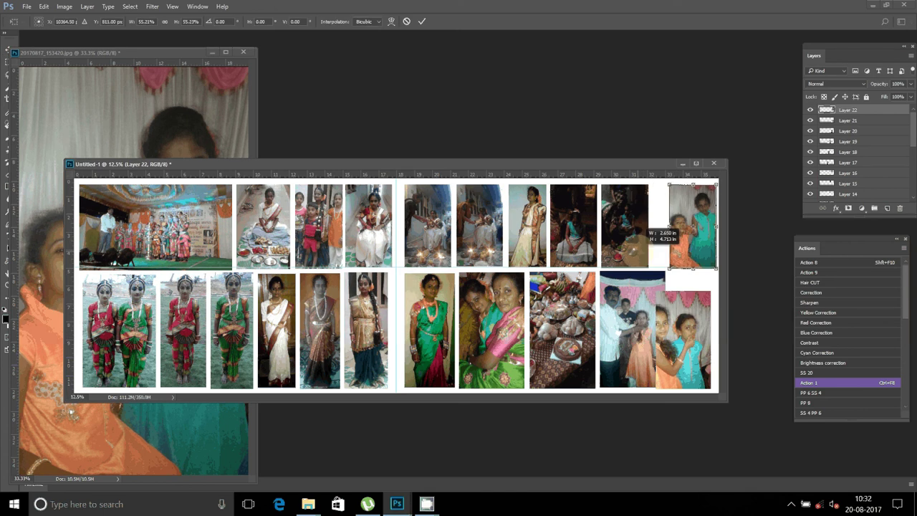
{"action": "mouse_move", "coordinate": [705, 201]}
{"action": "left_mouse_down"}
{"action": "mouse_move", "coordinate": [692, 201]}
{"action": "mouse_move", "coordinate": [699, 200]}
{"action": "left_mouse_up"}
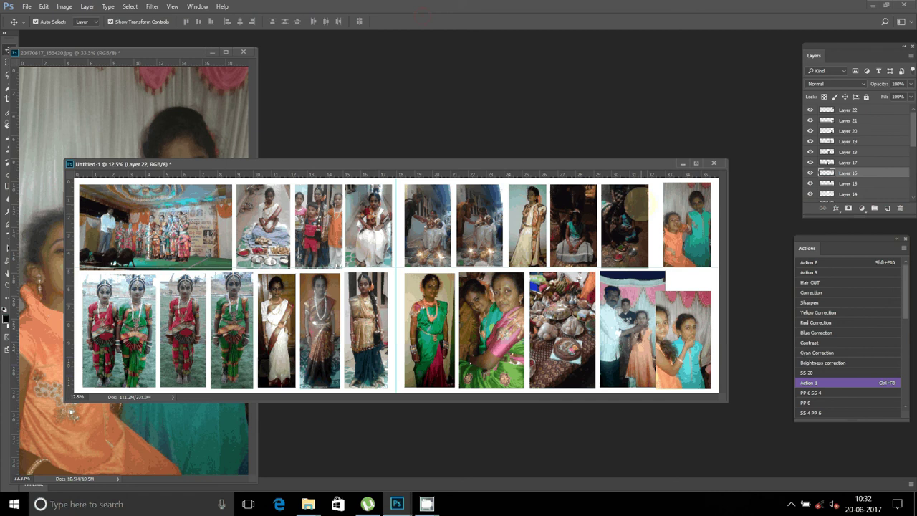
Nudge the right-hand top-row photos right and raise Layer 21's photo into line
{"action": "left_click", "coordinate": [566, 204]}
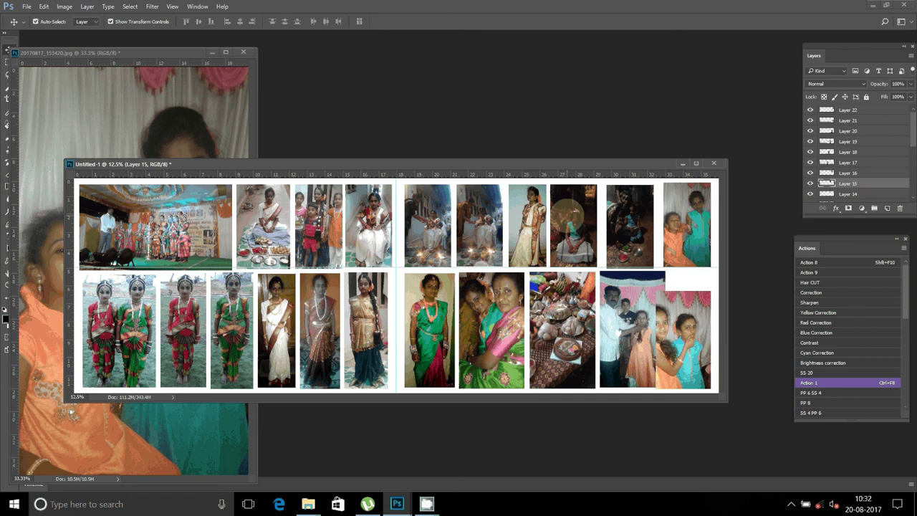
{"action": "left_click_drag", "start_coordinate": [566, 204], "coordinate": [569, 204]}
{"action": "left_click", "coordinate": [527, 222]}
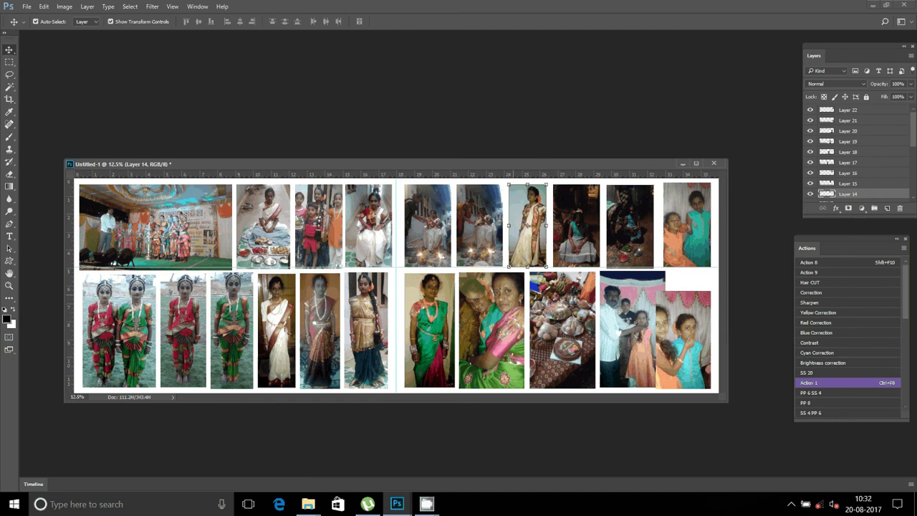
{"action": "left_click", "coordinate": [685, 349]}
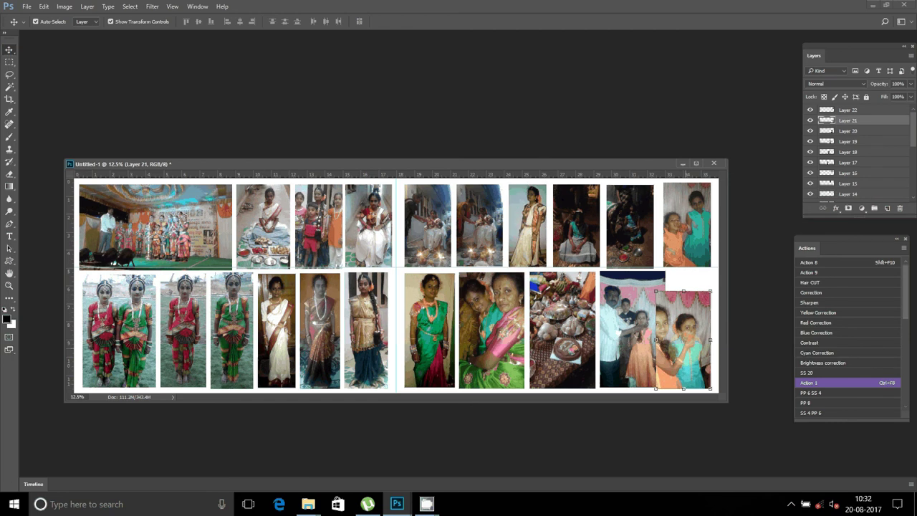
{"action": "left_click_drag", "start_coordinate": [691, 297], "coordinate": [691, 291]}
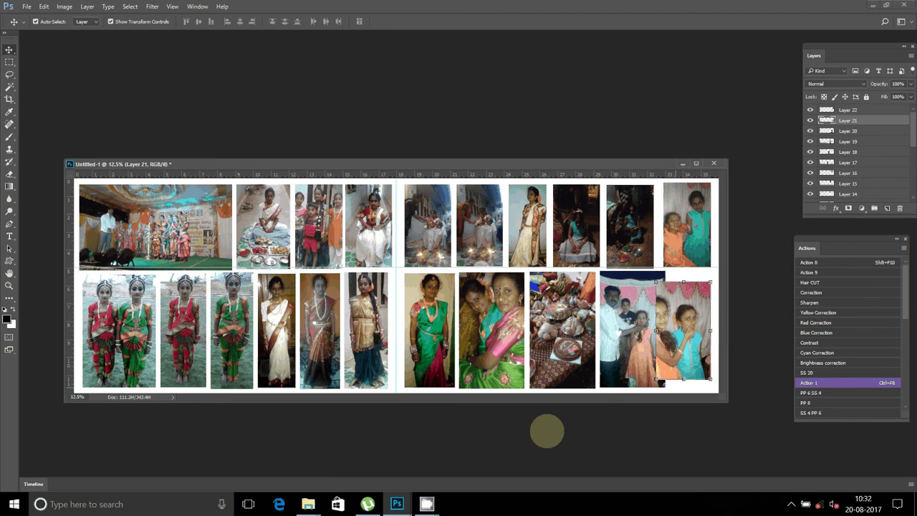
Hide the white Background layer and Merge Visible the photos into Layer 14
{"action": "right_click", "coordinate": [361, 271]}
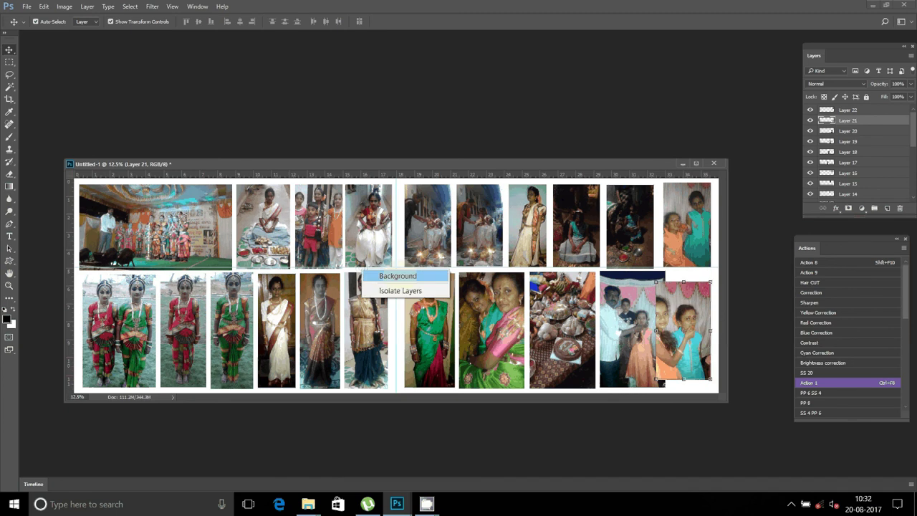
{"action": "left_click", "coordinate": [397, 275]}
{"action": "left_click", "coordinate": [810, 197]}
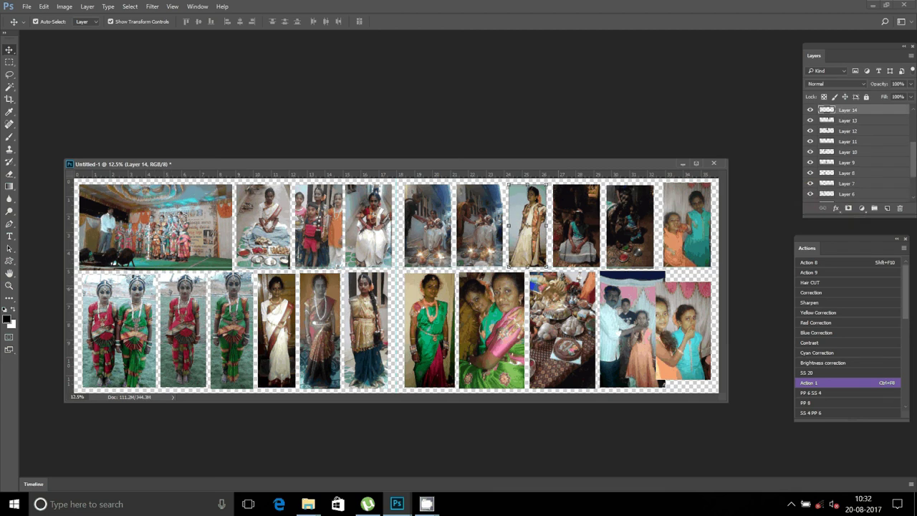
{"action": "left_click", "coordinate": [88, 7]}
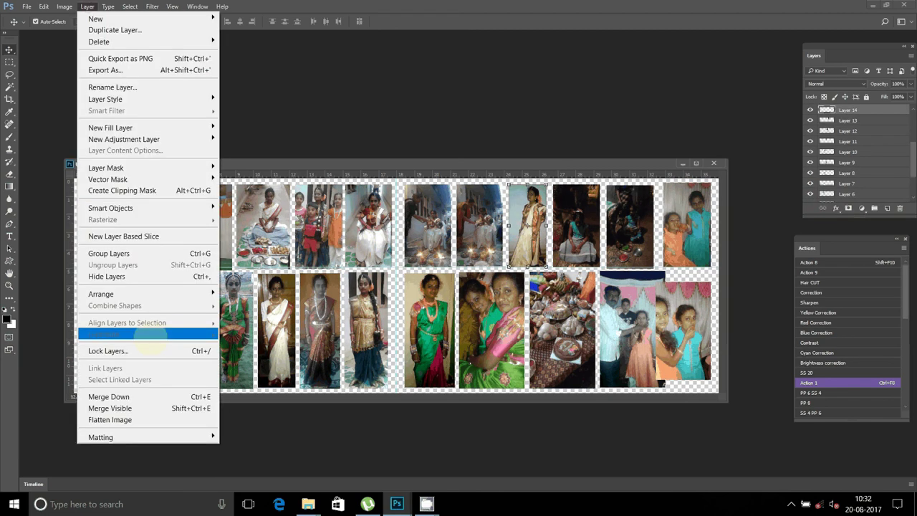
{"action": "left_click", "coordinate": [150, 333]}
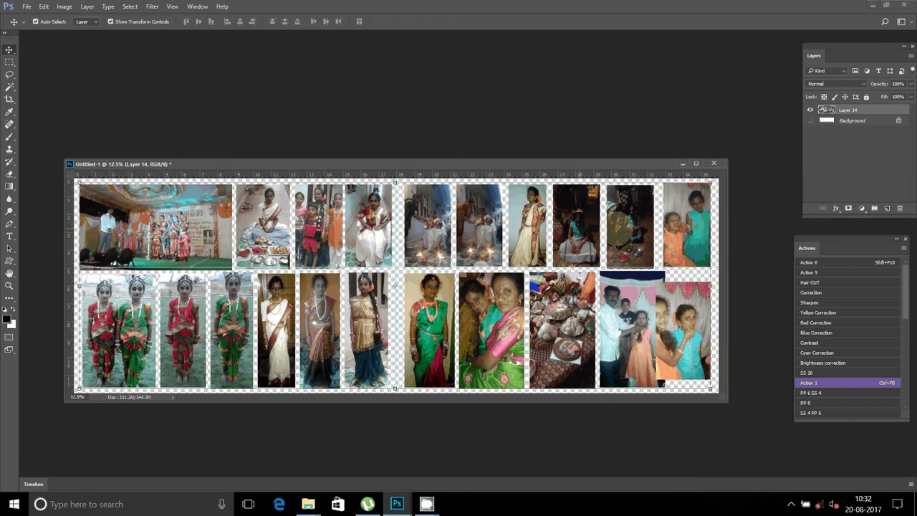
{"action": "left_click", "coordinate": [835, 207]}
Give Layer 14 a 22 px red-to-blue gradient Stroke effect
{"action": "left_click", "coordinate": [841, 247]}
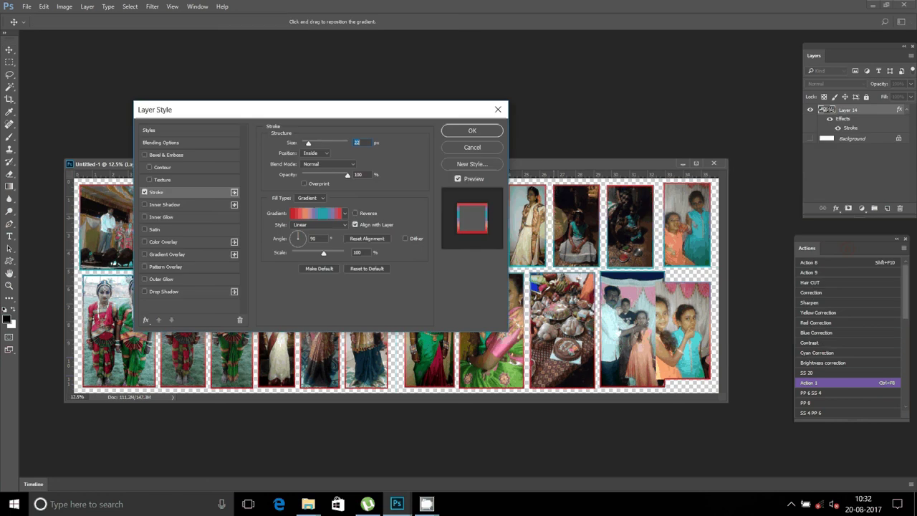
{"action": "left_click", "coordinate": [325, 213]}
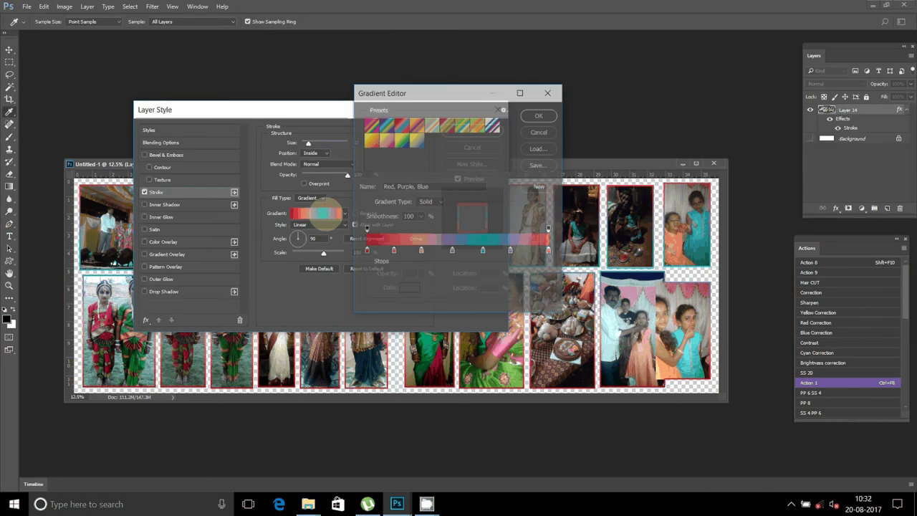
{"action": "left_click", "coordinate": [536, 116]}
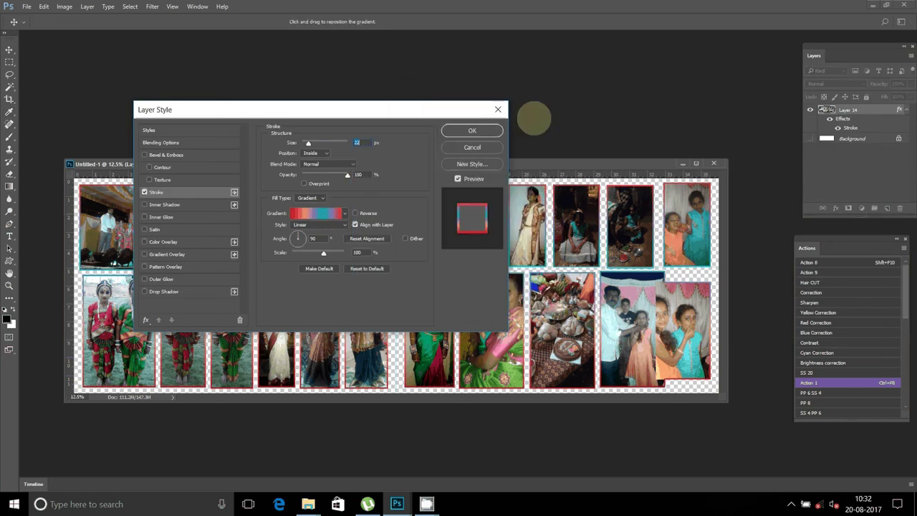
{"action": "left_click", "coordinate": [472, 131]}
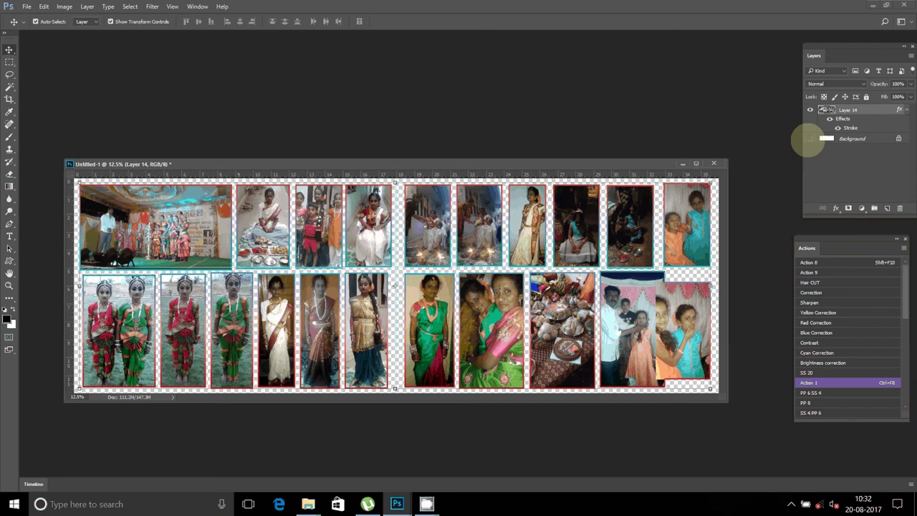
Show the Background layer again and make it the active layer
{"action": "left_click", "coordinate": [810, 139]}
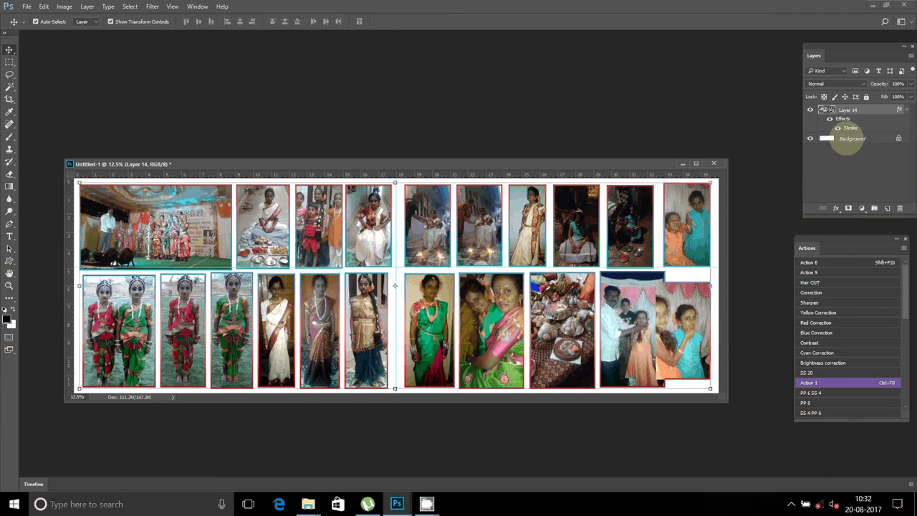
{"action": "left_click", "coordinate": [848, 138]}
{"action": "left_click", "coordinate": [860, 208]}
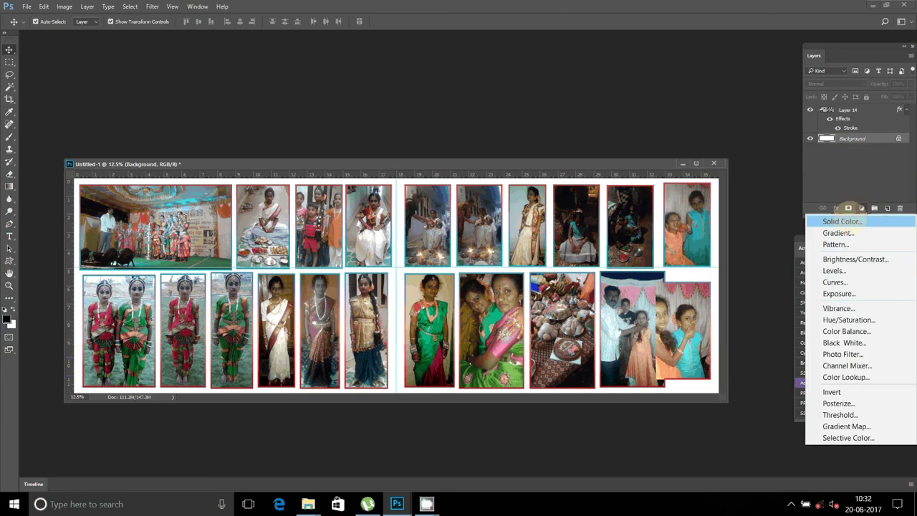
Add a #6571e3 light blue Solid Color fill and merge all visible layers
{"action": "left_click", "coordinate": [841, 222]}
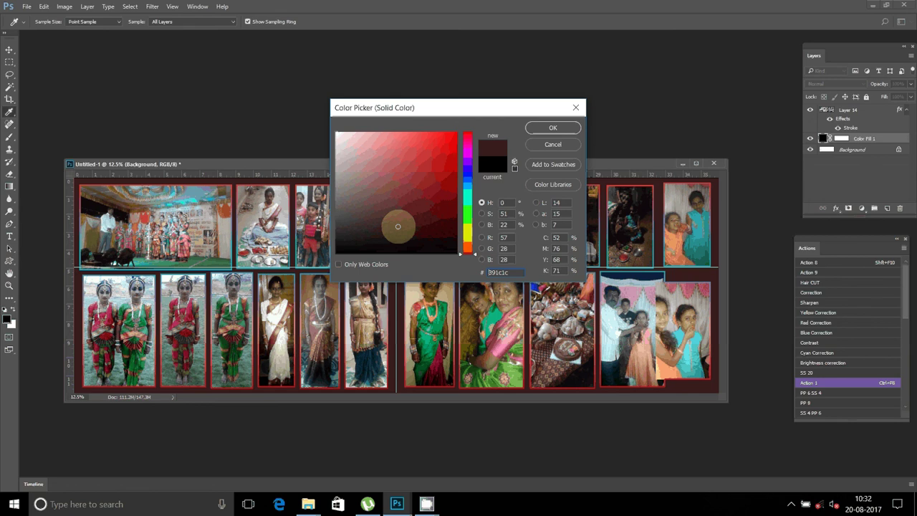
{"action": "left_click", "coordinate": [467, 175]}
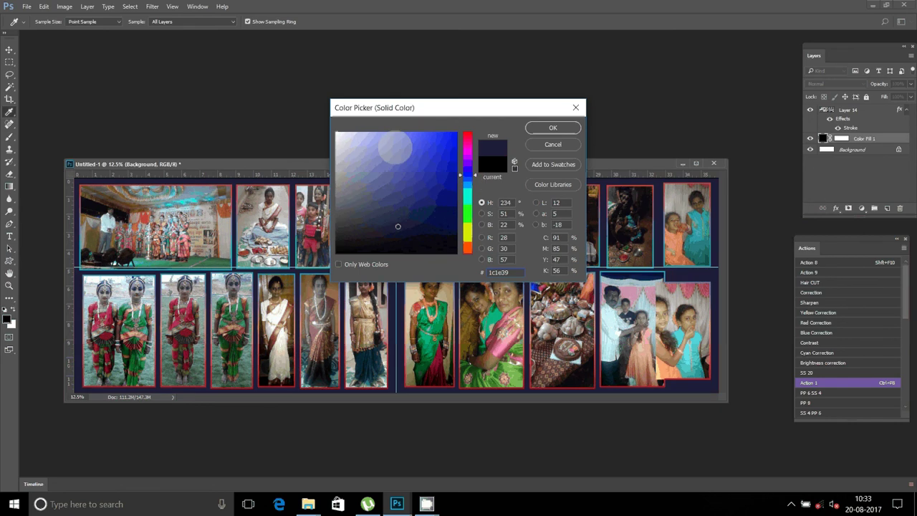
{"action": "left_click", "coordinate": [402, 145]}
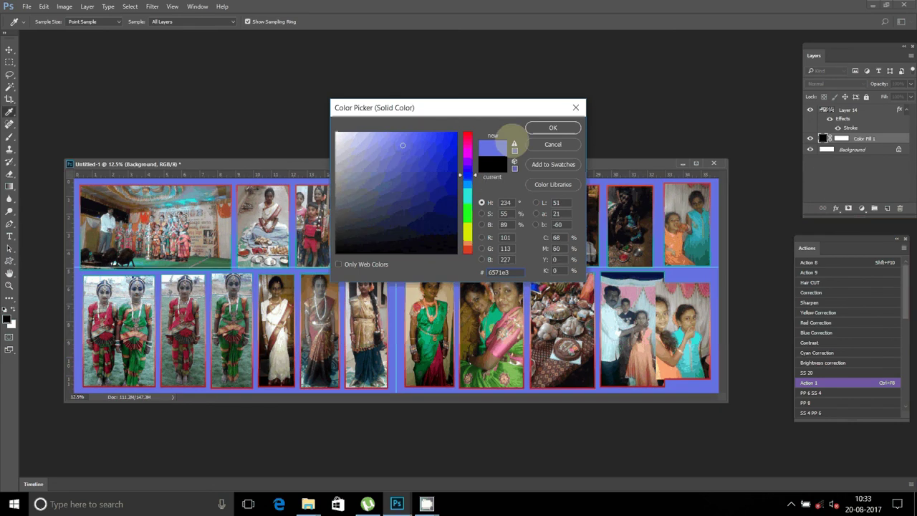
{"action": "left_click", "coordinate": [552, 127]}
{"action": "left_click", "coordinate": [87, 6]}
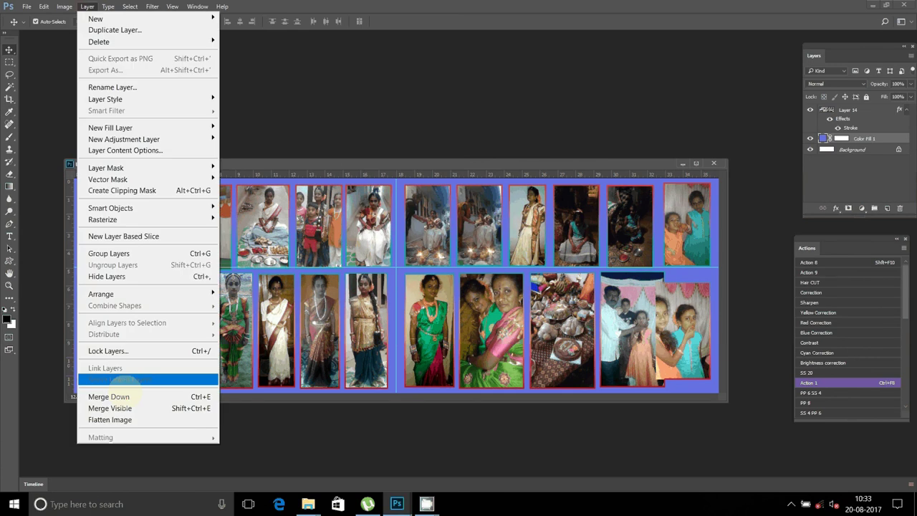
{"action": "left_click", "coordinate": [111, 408]}
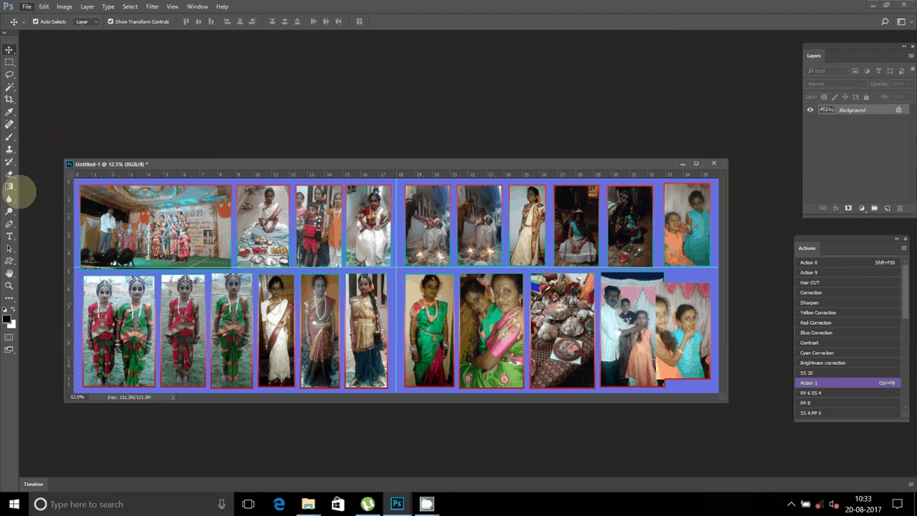
Save the collage as JPEG file 26 in the A2 folder at quality 10
{"action": "key", "text": "ctrl+shift+s"}
{"action": "left_click", "coordinate": [141, 237]}
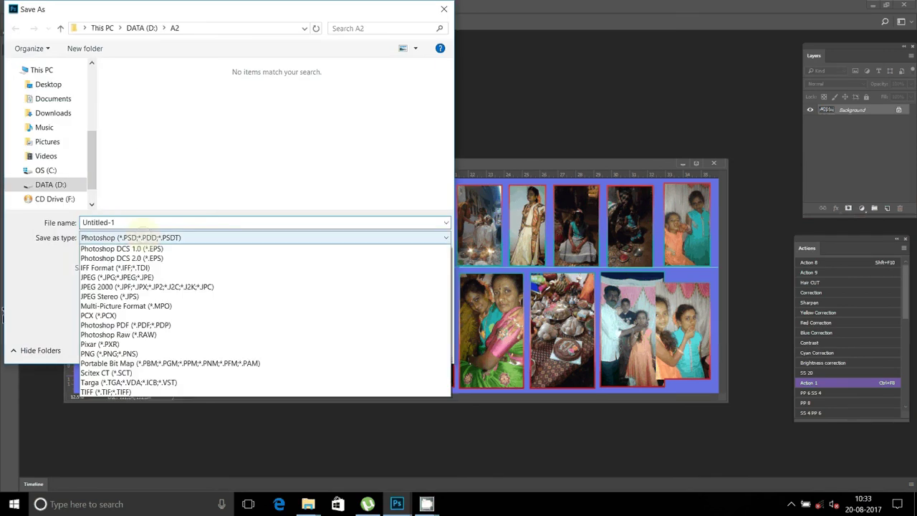
{"action": "left_click", "coordinate": [135, 326]}
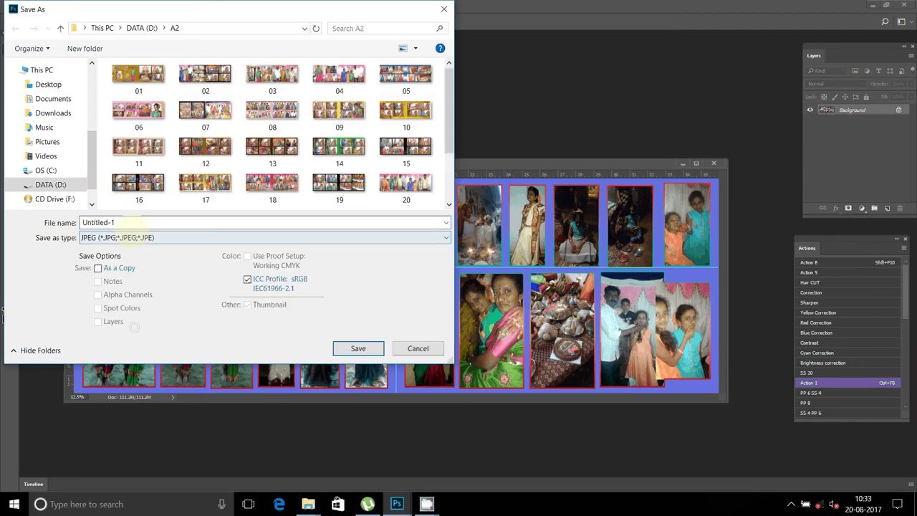
{"action": "left_click", "coordinate": [415, 48]}
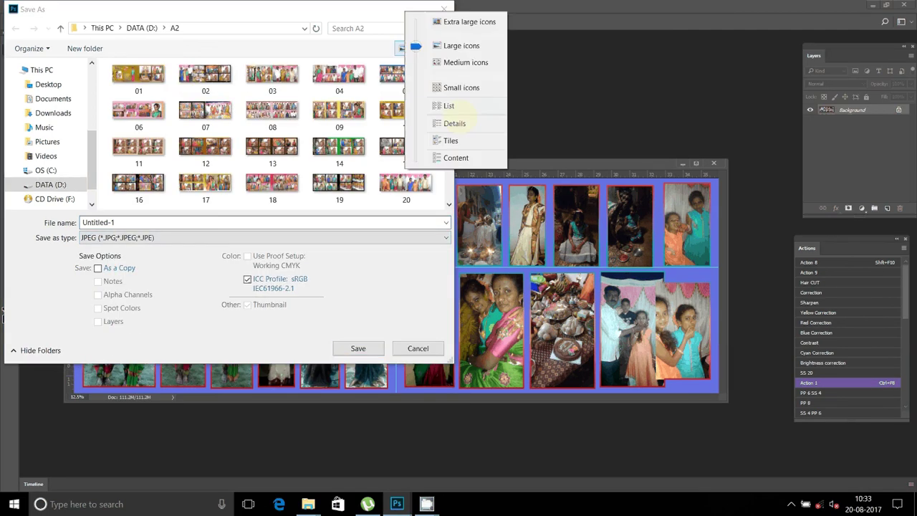
{"action": "left_click", "coordinate": [451, 106]}
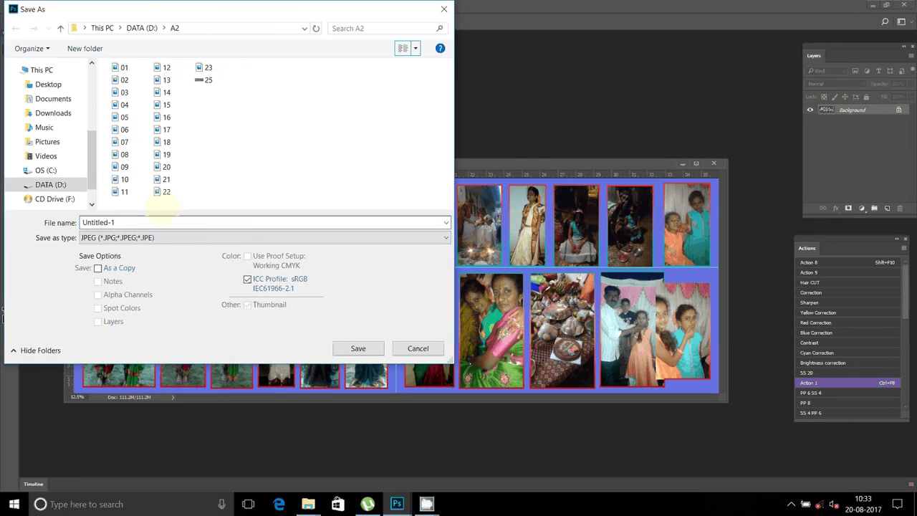
{"action": "double_click", "coordinate": [137, 222]}
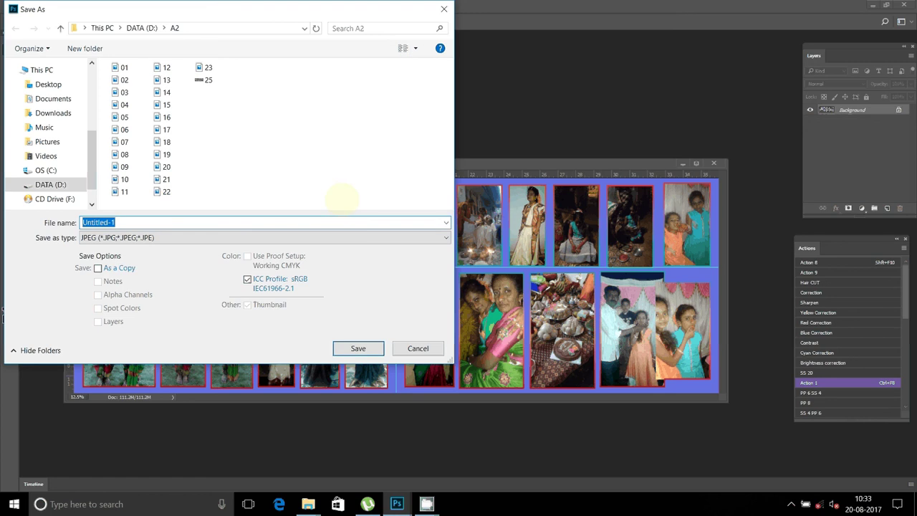
{"action": "type", "text": "2"}
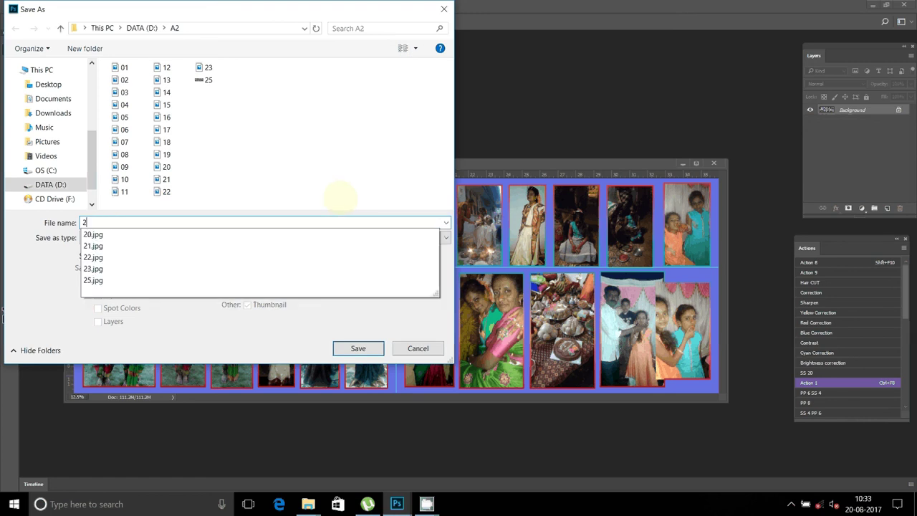
{"action": "type", "text": "6"}
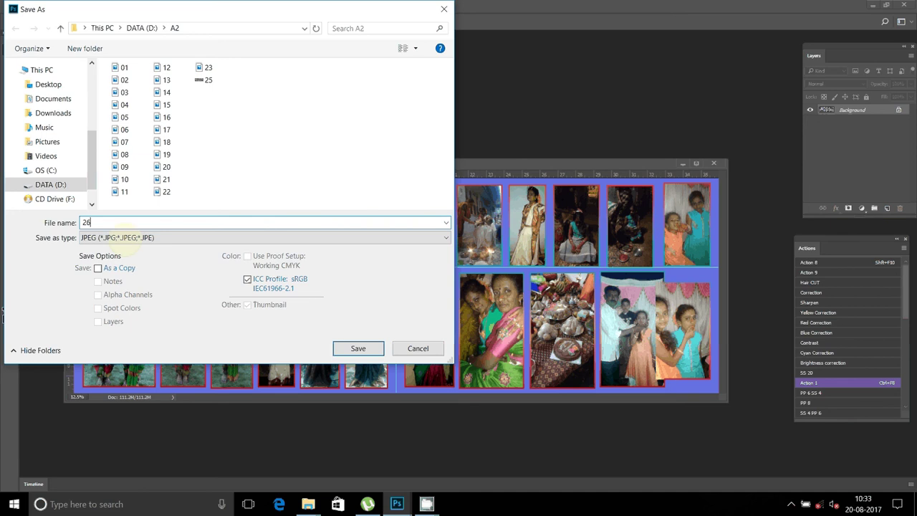
{"action": "left_click", "coordinate": [358, 346]}
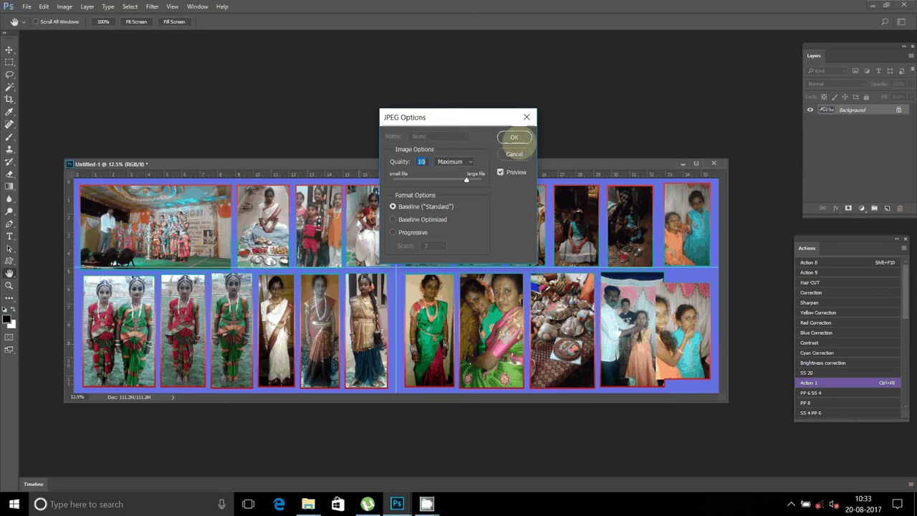
{"action": "left_click", "coordinate": [514, 136]}
Open 26.jpg from the A2 folder, with Medium icons and a descending sort
{"action": "key", "text": "ctrl+o"}
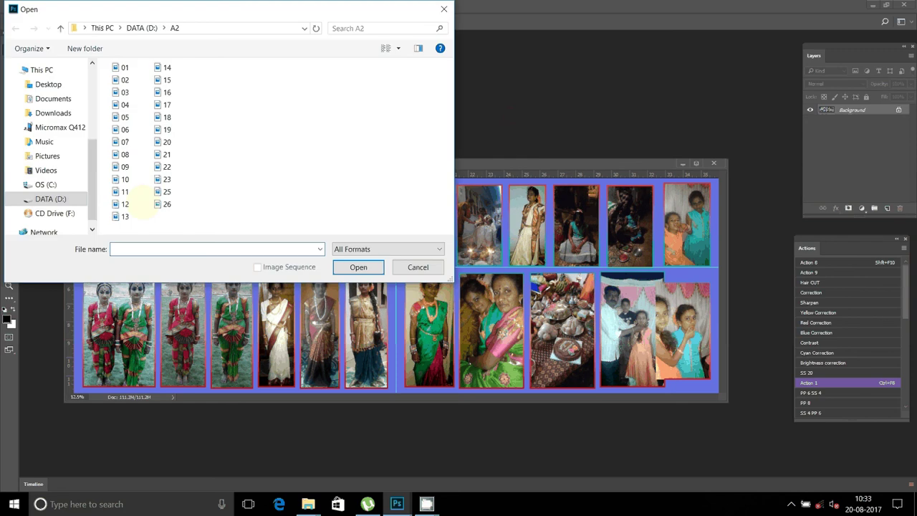
{"action": "left_click", "coordinate": [167, 204]}
{"action": "left_click", "coordinate": [399, 48]}
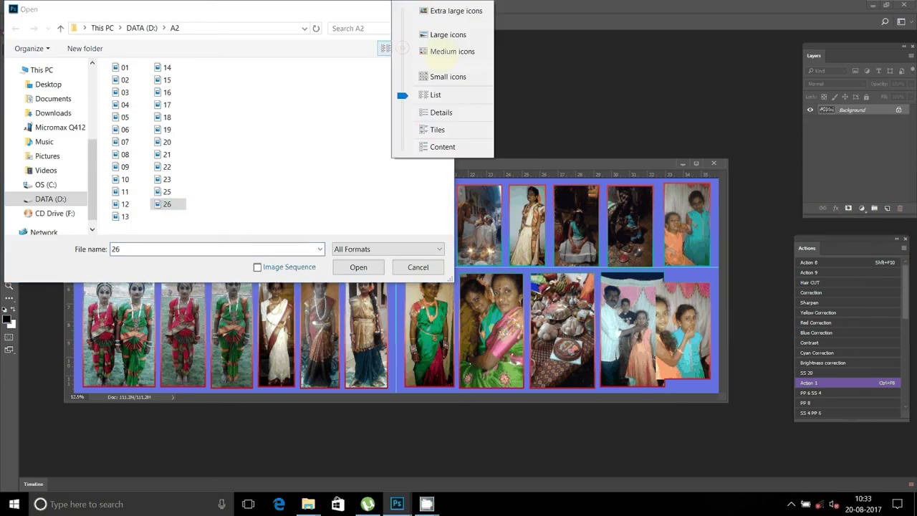
{"action": "left_click", "coordinate": [448, 56]}
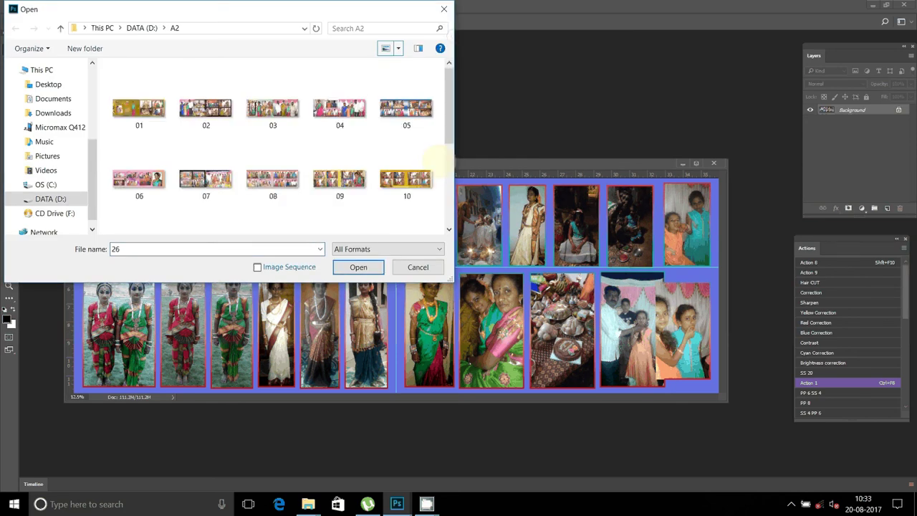
{"action": "scroll", "coordinate": [434, 156], "scroll_direction": "down", "scroll_amount": 3}
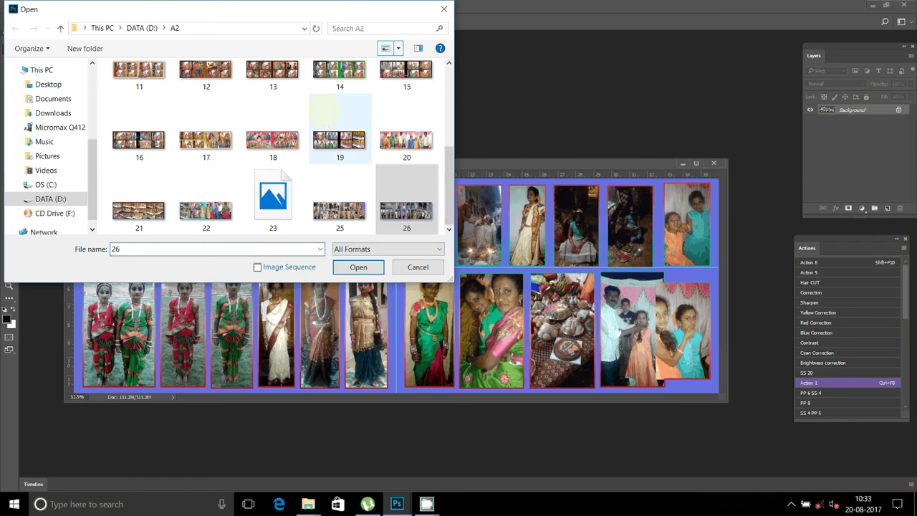
{"action": "right_click", "coordinate": [305, 166]}
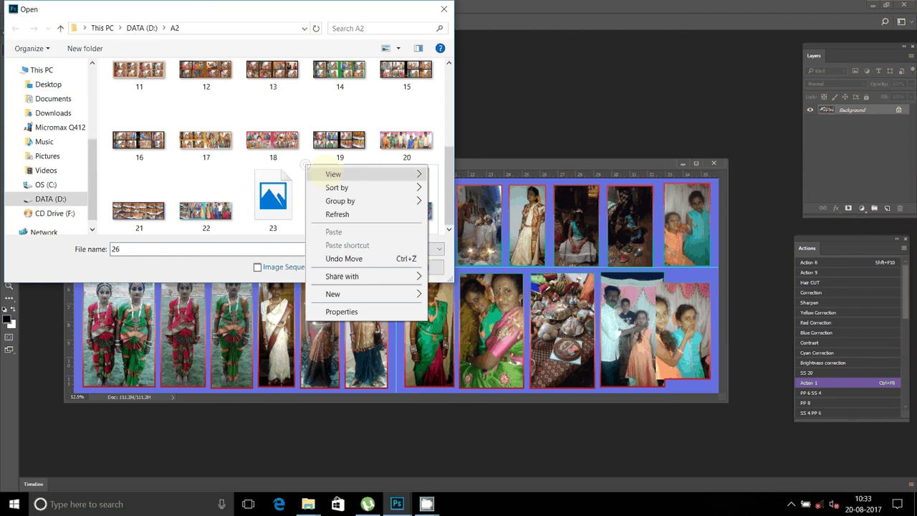
{"action": "mouse_move", "coordinate": [336, 186]}
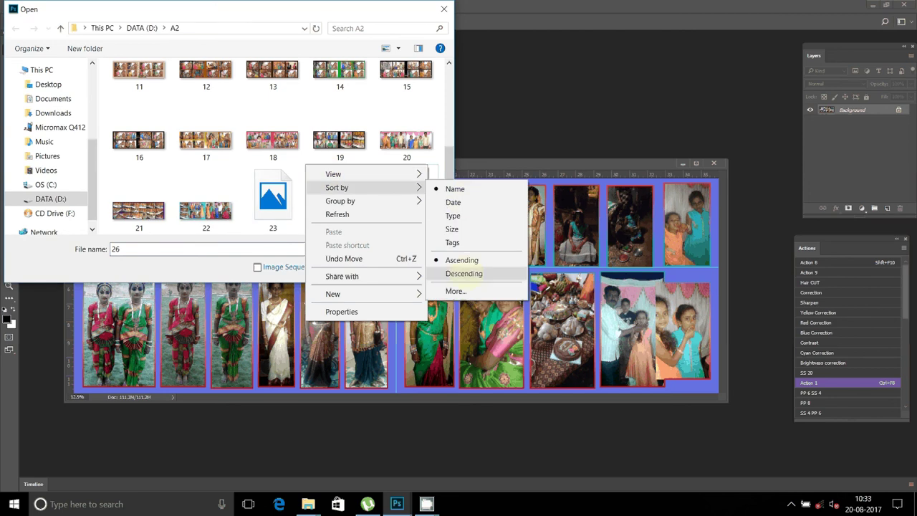
{"action": "left_click", "coordinate": [465, 274]}
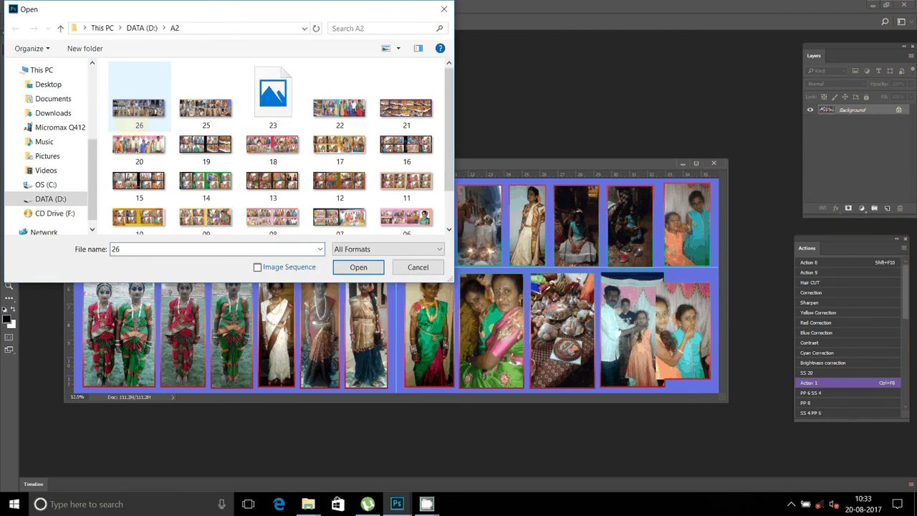
{"action": "left_click", "coordinate": [415, 264]}
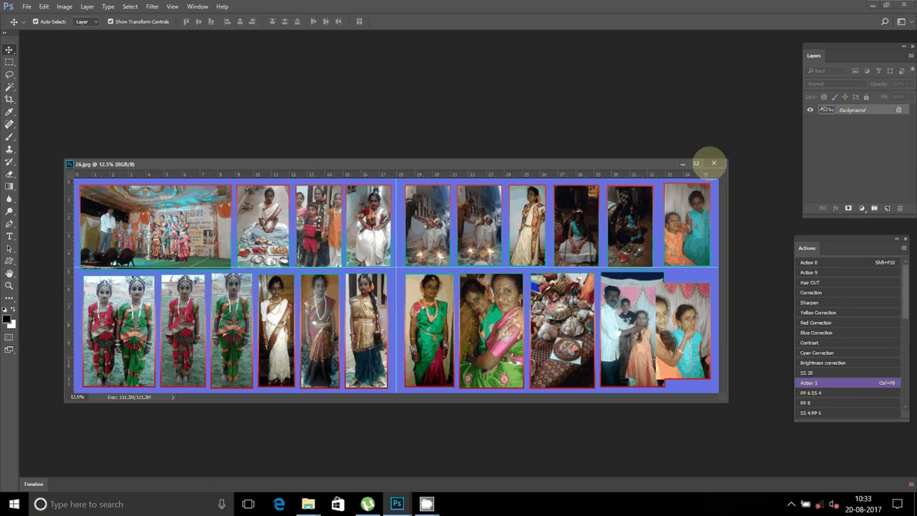